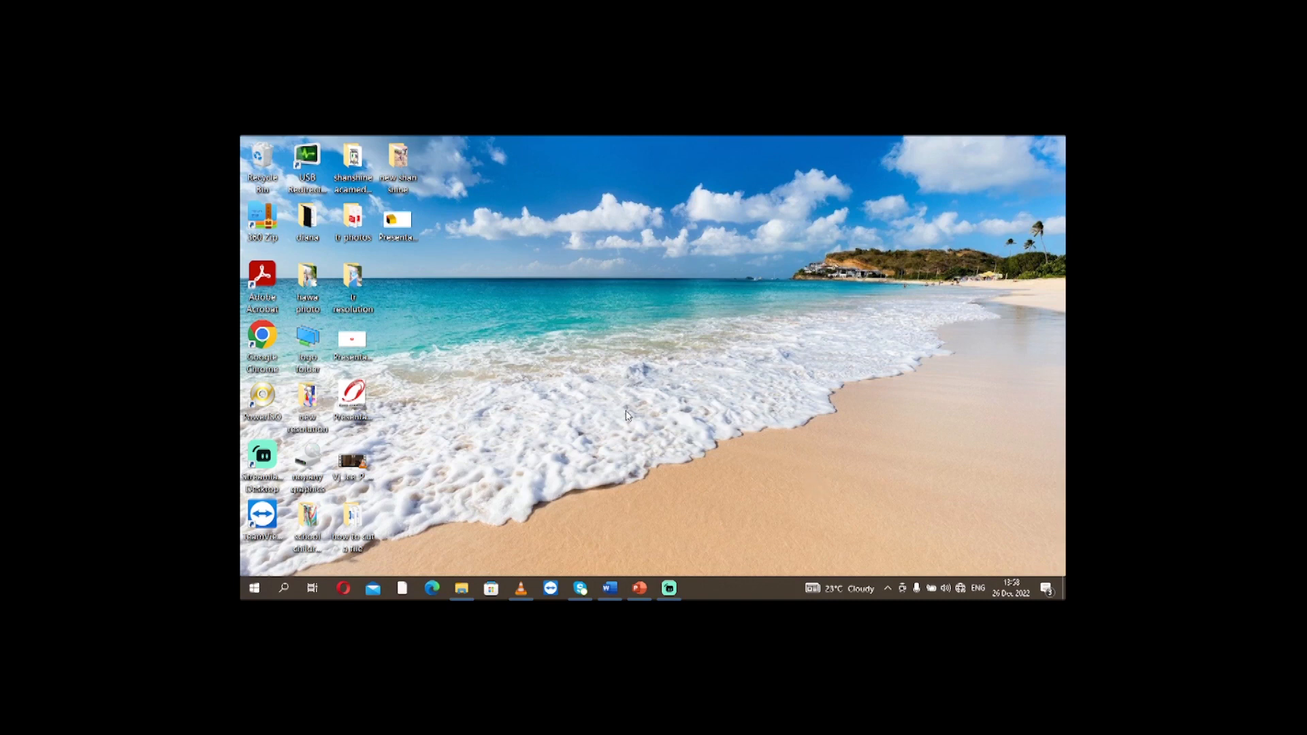
Open Word in a maximized window and create a new blank document.
{"action": "key", "text": "super"}
{"action": "type", "text": "wo"}
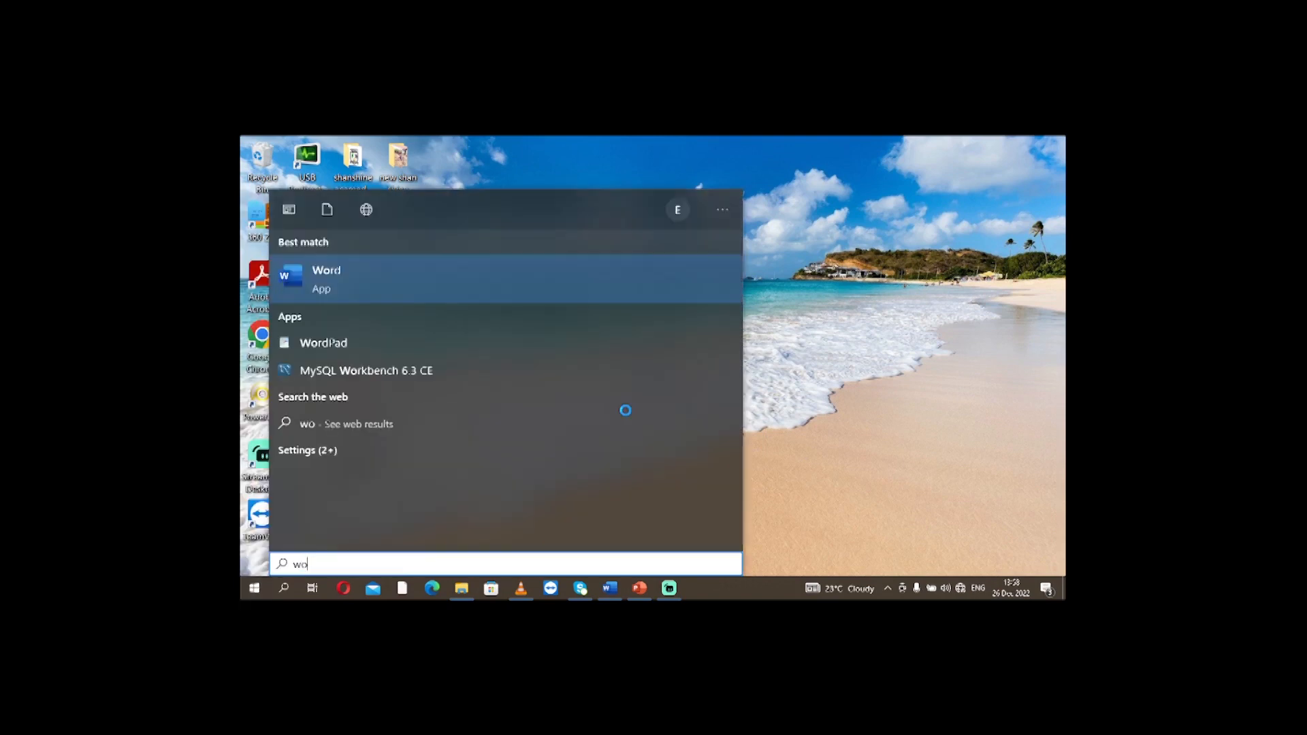
{"action": "type", "text": "rd"}
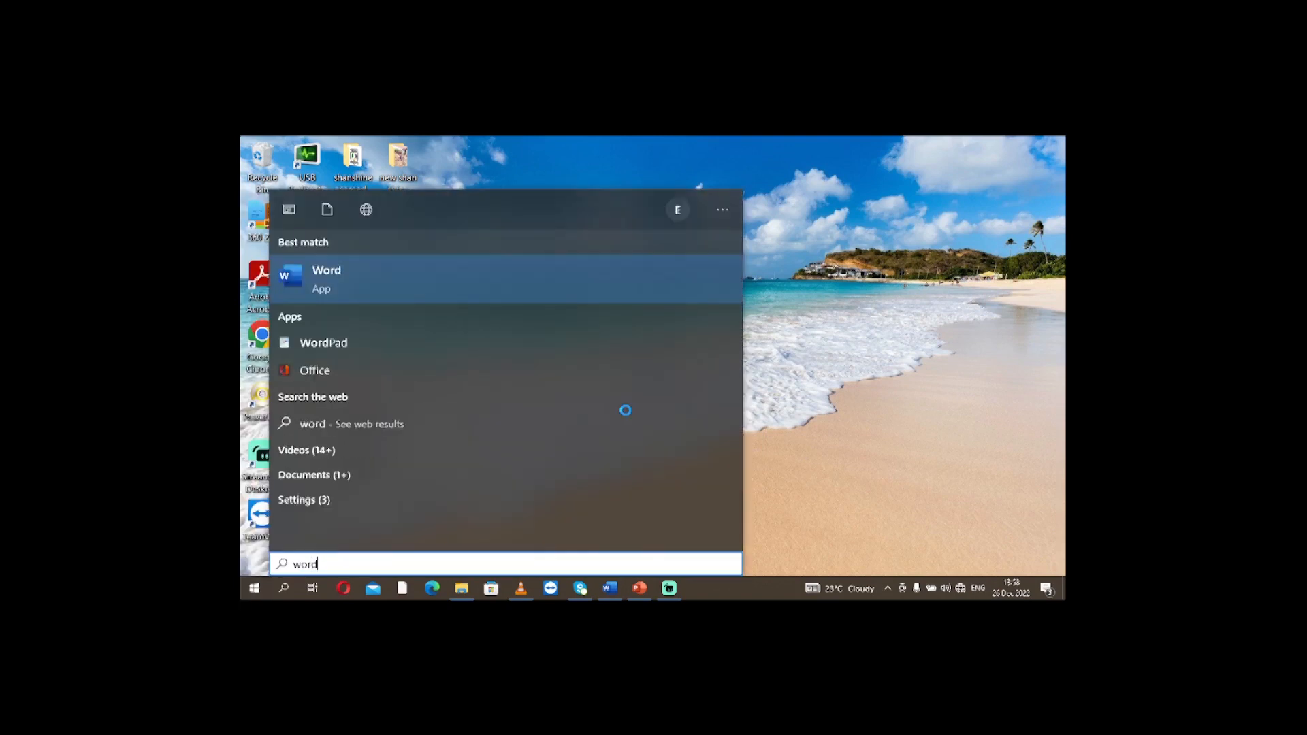
{"action": "left_click", "coordinate": [326, 272]}
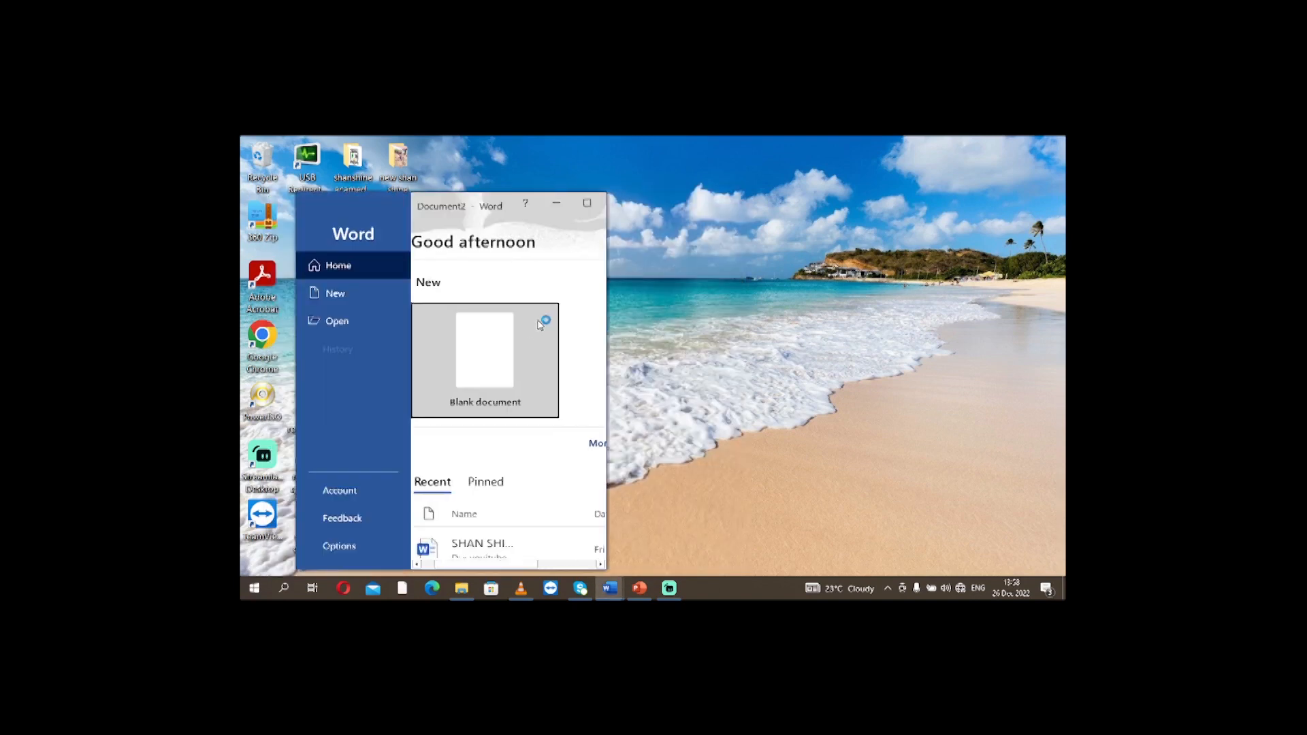
{"action": "left_click", "coordinate": [587, 203]}
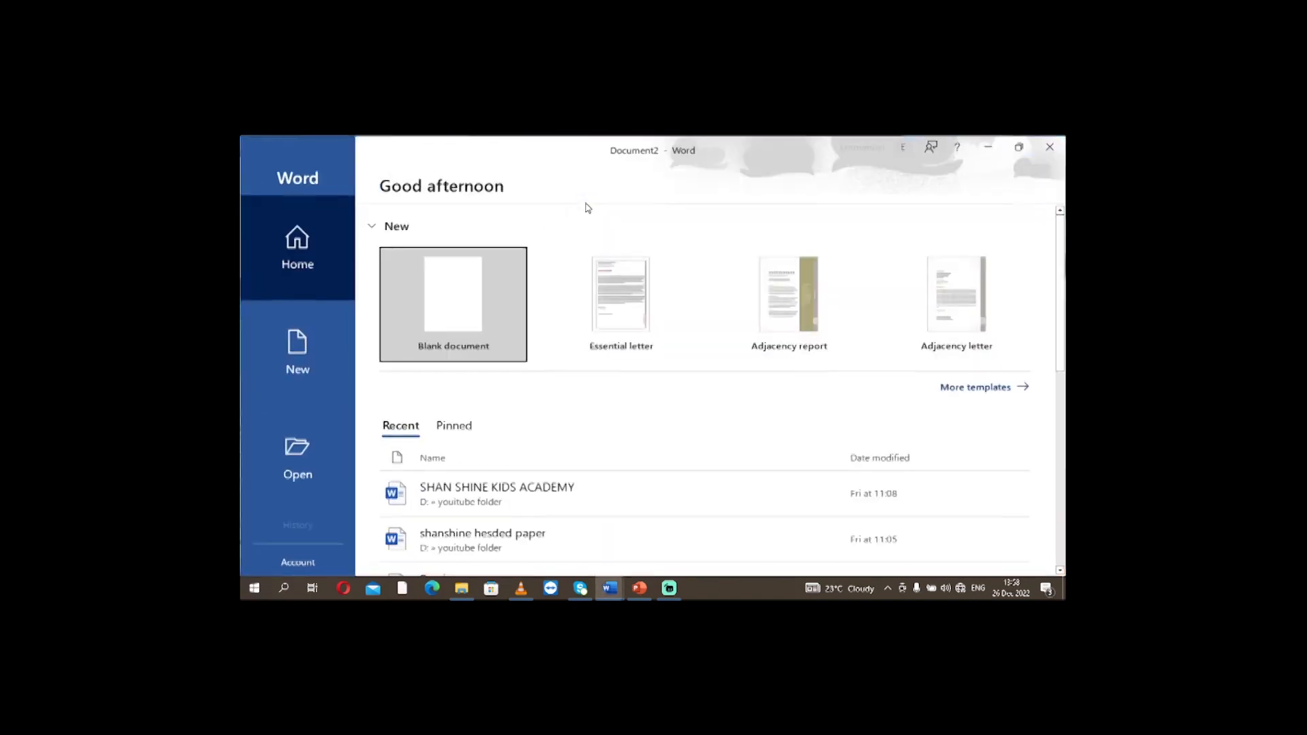
{"action": "left_click", "coordinate": [463, 319]}
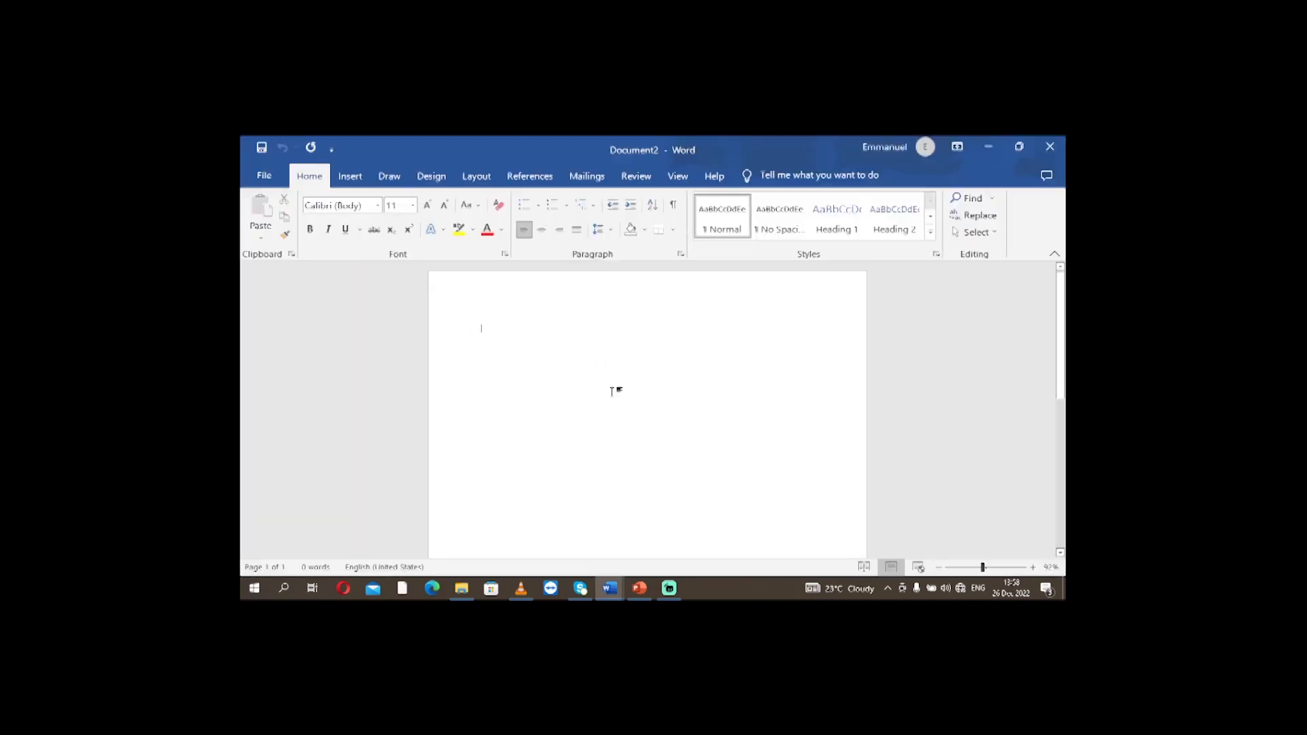
Set the zoom to 85% and add two blank pages to the document, returning to the first page.
{"action": "left_click", "coordinate": [978, 567]}
{"action": "left_click_drag", "start_coordinate": [978, 573], "coordinate": [948, 569]}
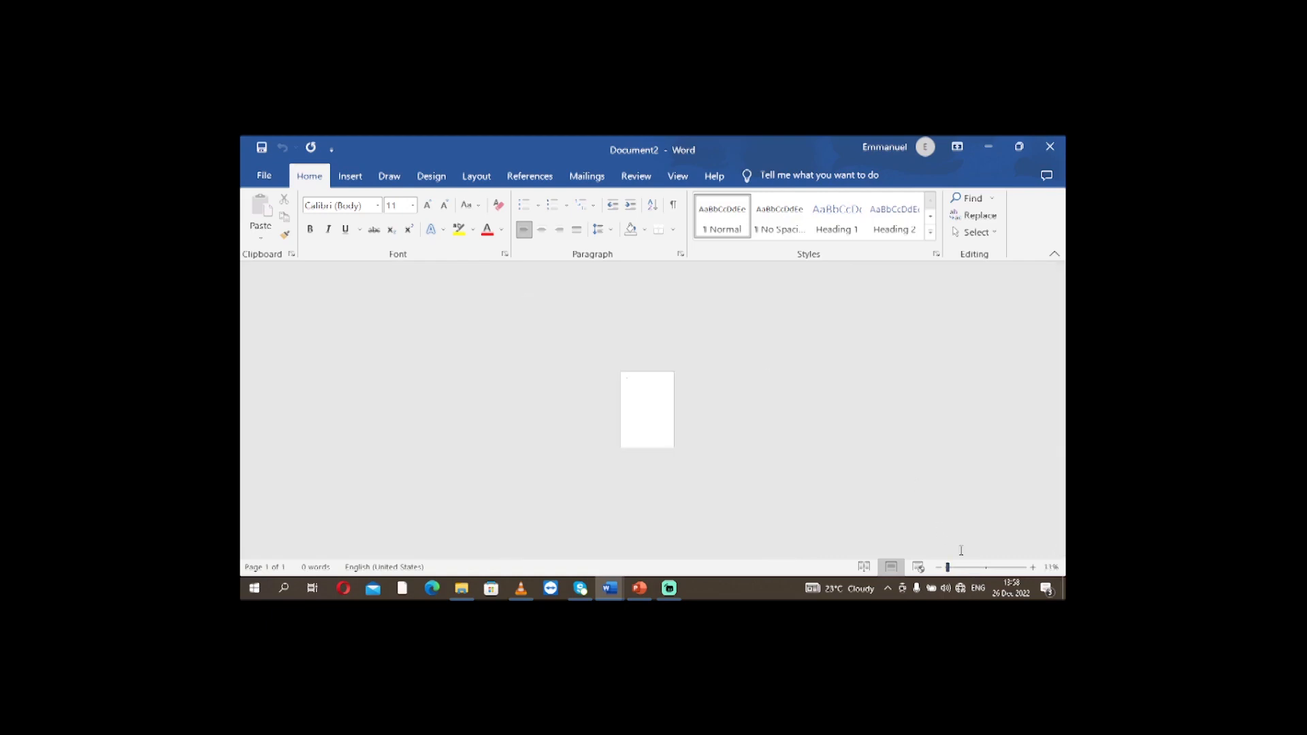
{"action": "left_click", "coordinate": [966, 568]}
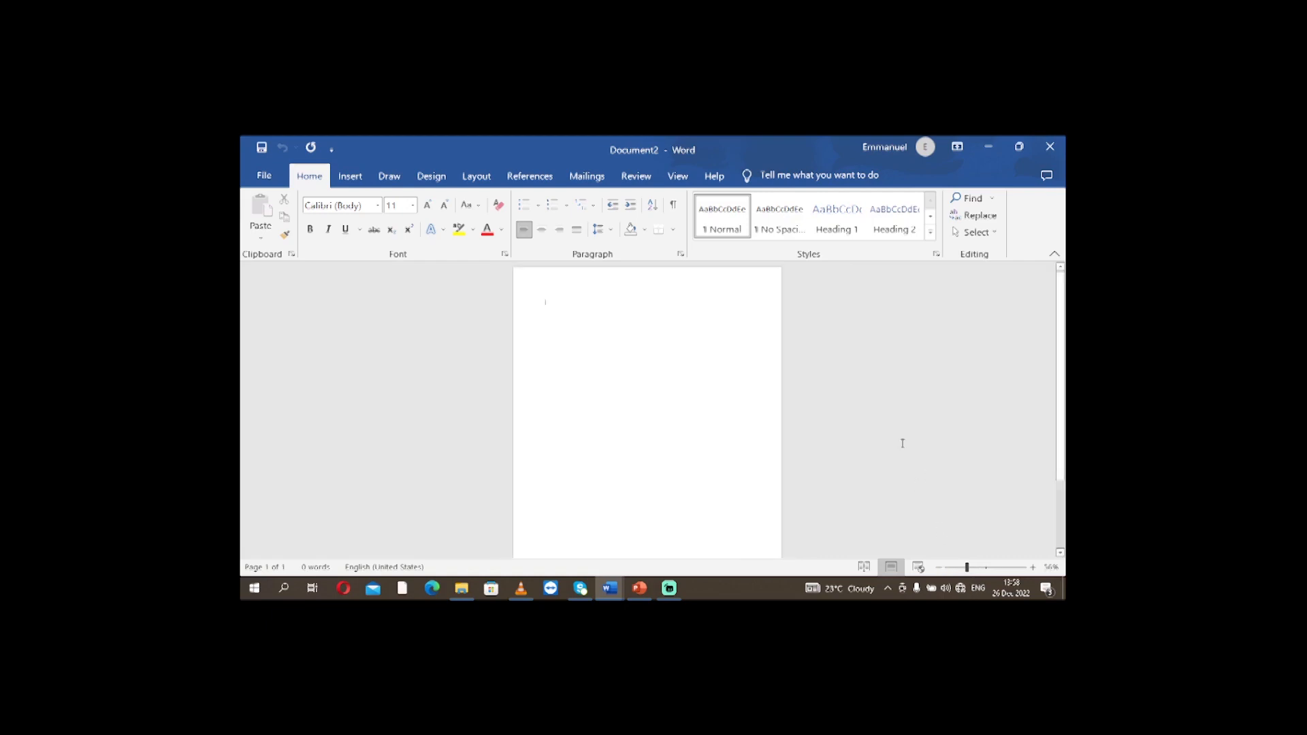
{"action": "left_click", "coordinate": [979, 568]}
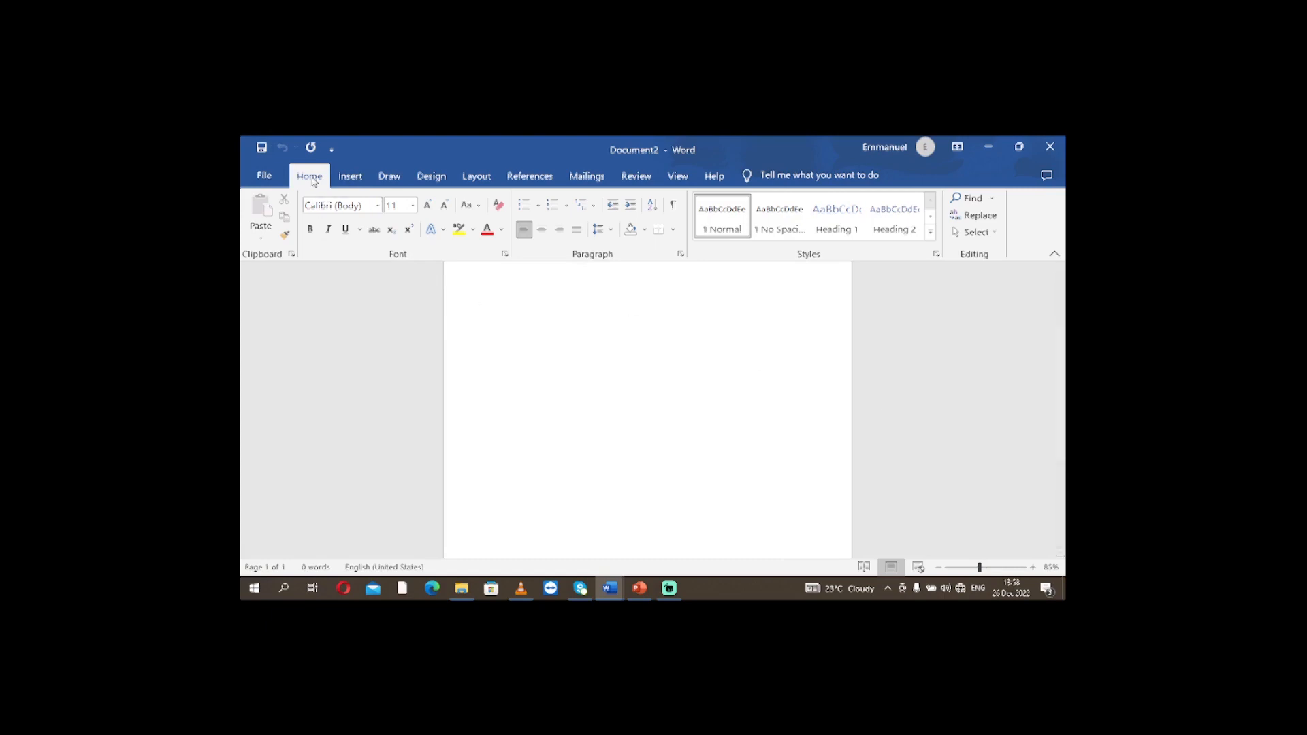
{"action": "left_click", "coordinate": [350, 177]}
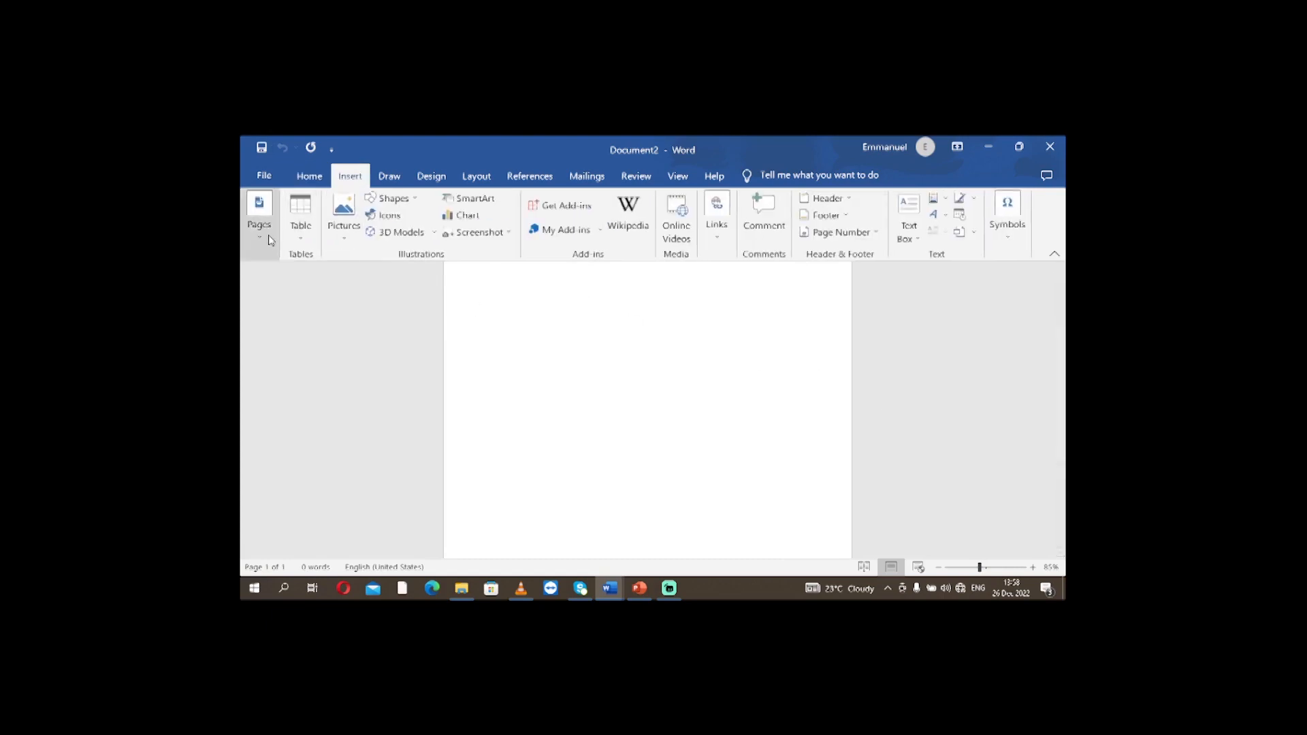
{"action": "left_click", "coordinate": [272, 243]}
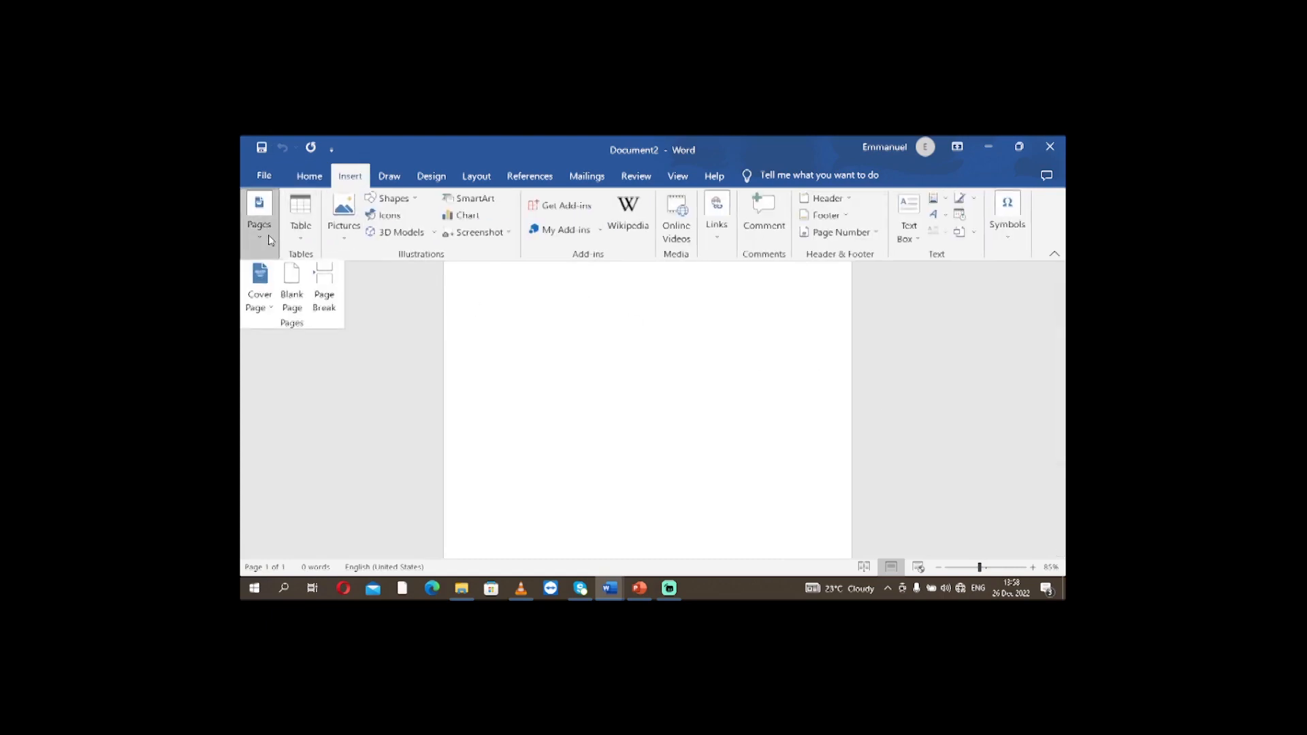
{"action": "left_click", "coordinate": [292, 300]}
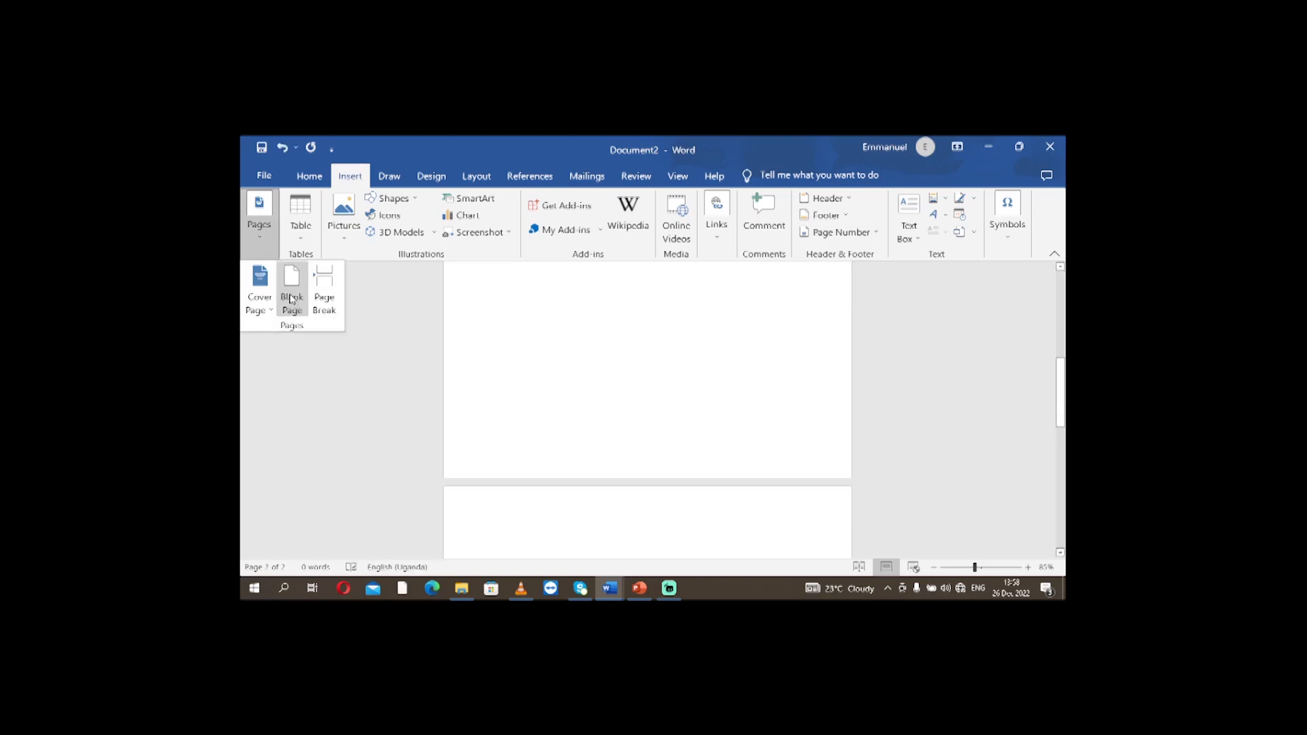
{"action": "left_click", "coordinate": [292, 299]}
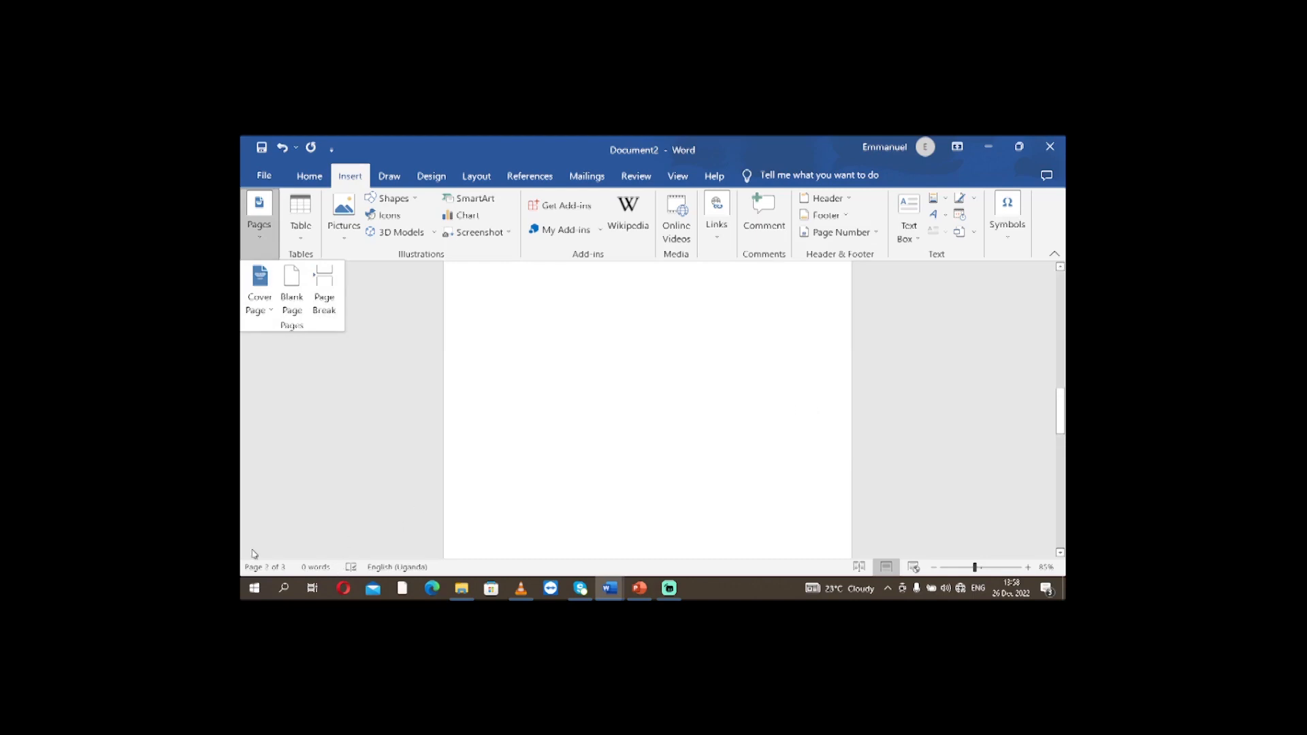
{"action": "scroll", "coordinate": [495, 426], "scroll_direction": "up", "scroll_amount": 15}
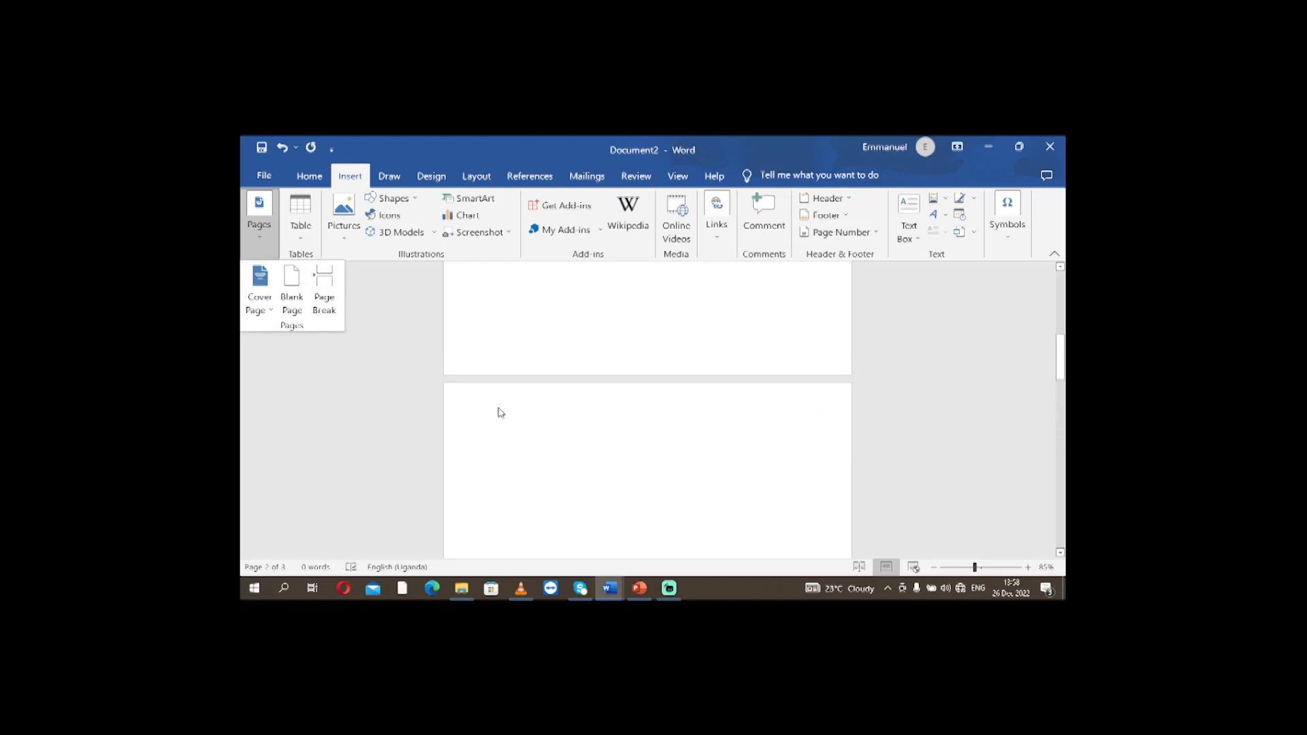
{"action": "scroll", "coordinate": [531, 388], "scroll_direction": "up", "scroll_amount": 5}
{"action": "left_click", "coordinate": [349, 345]}
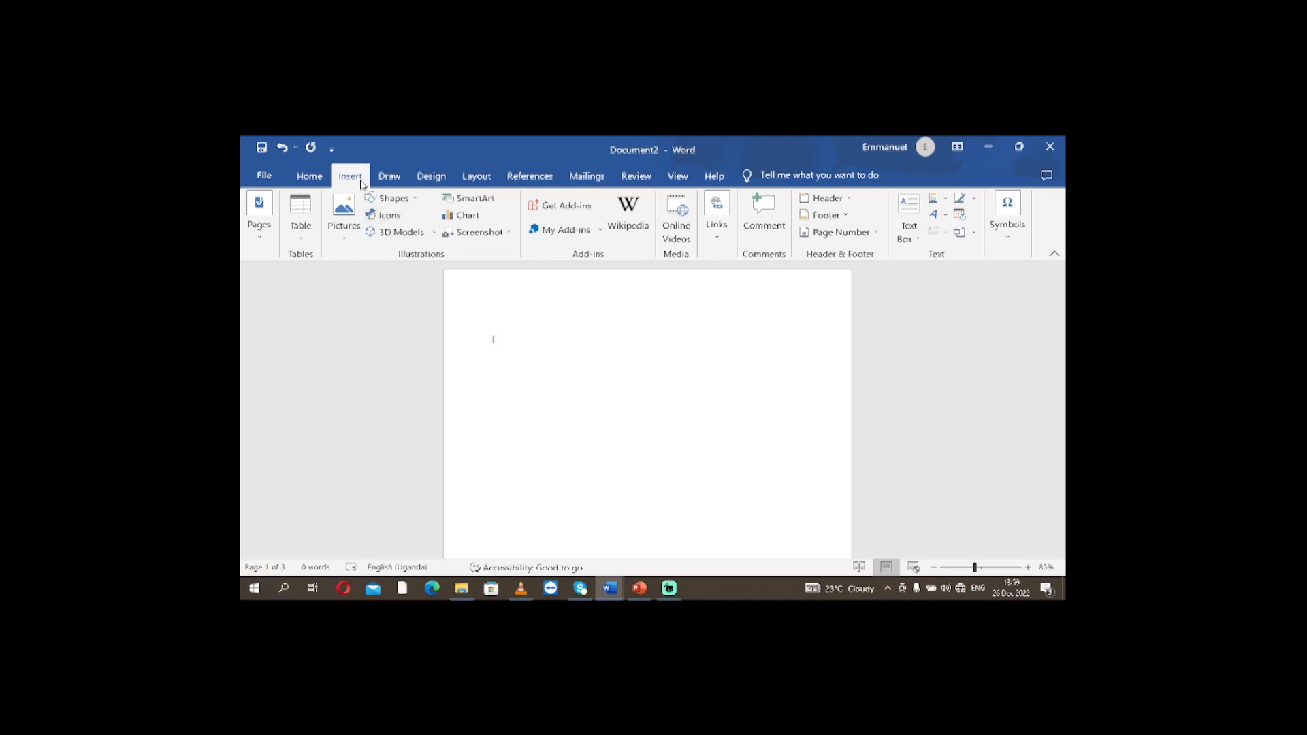
Insert the CONFIDENTIAL 1 watermark at the current document position on the first page.
{"action": "left_click", "coordinate": [424, 178]}
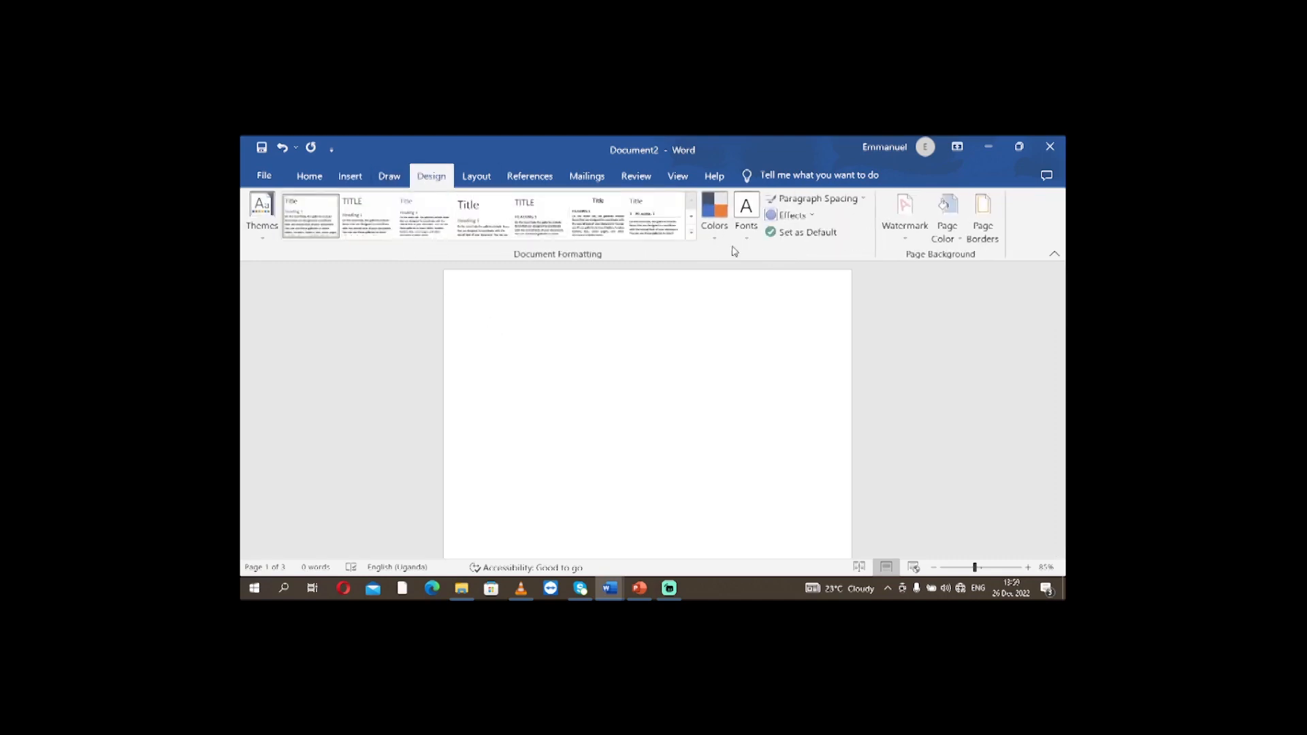
{"action": "left_click", "coordinate": [905, 239]}
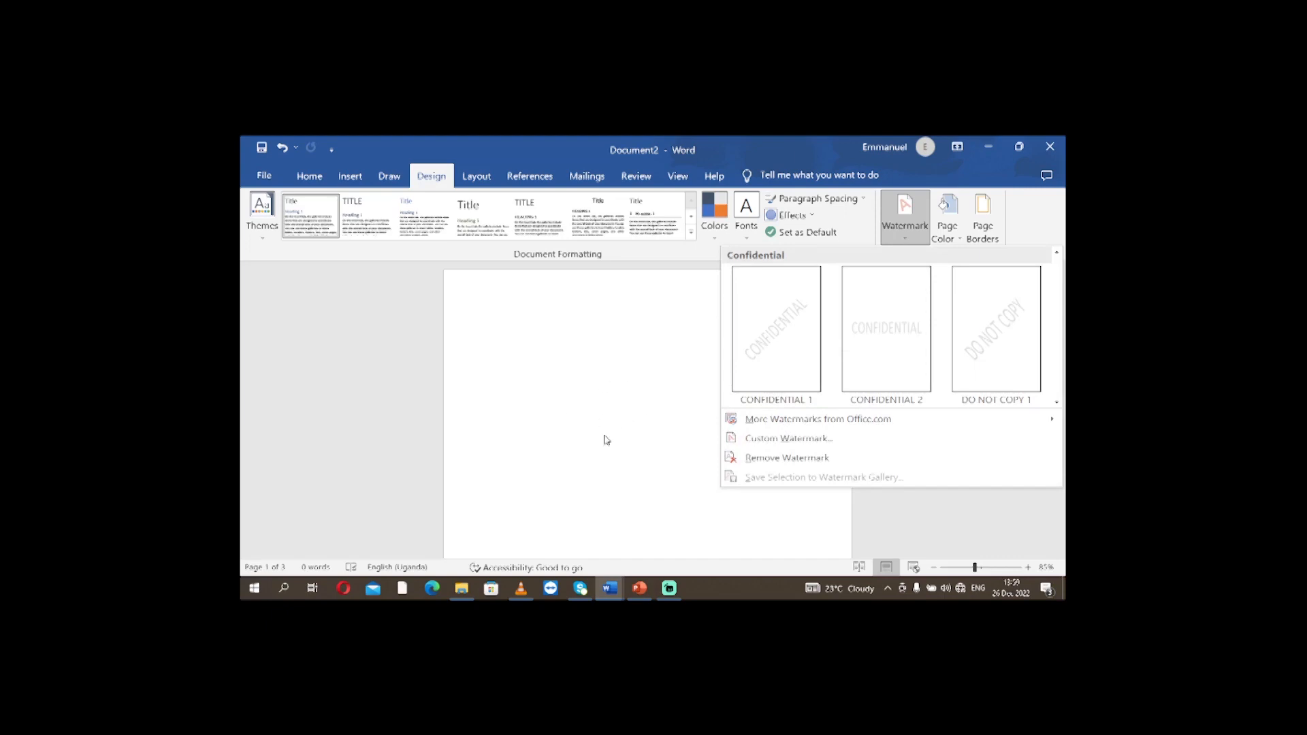
{"action": "right_click", "coordinate": [763, 353]}
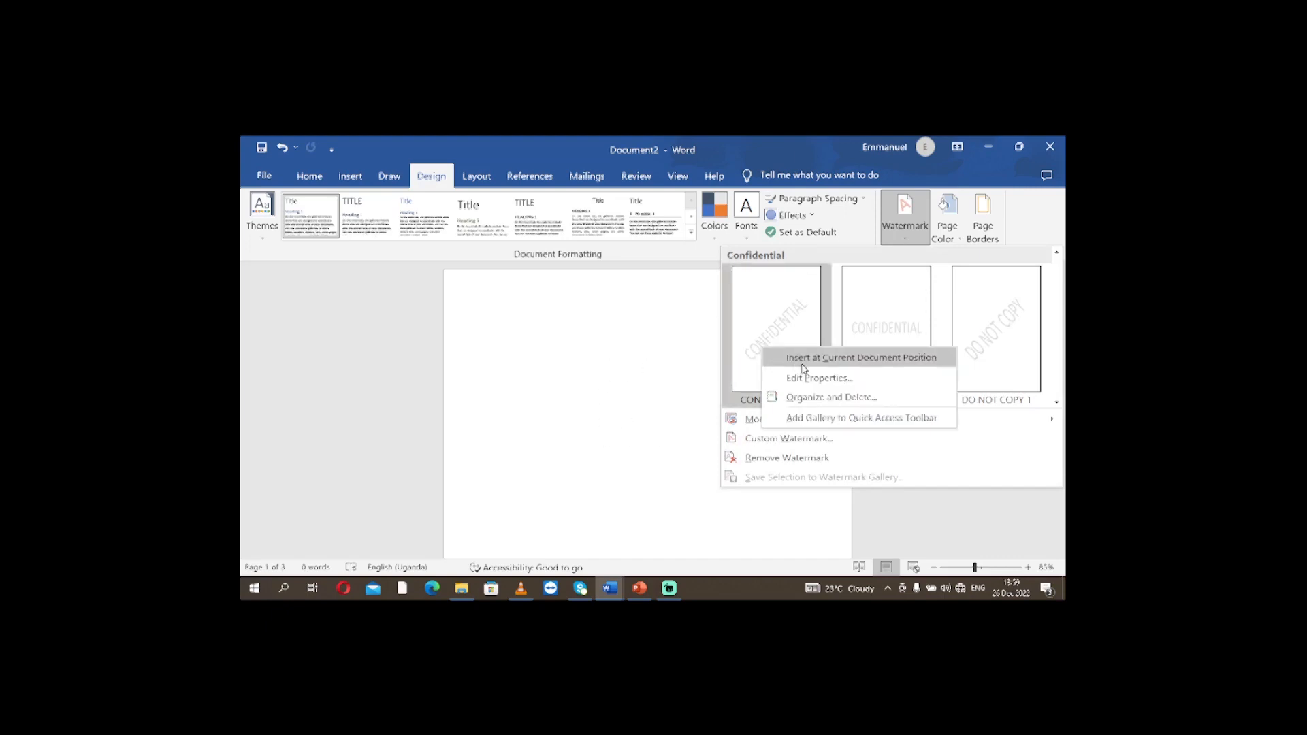
{"action": "left_click", "coordinate": [844, 359]}
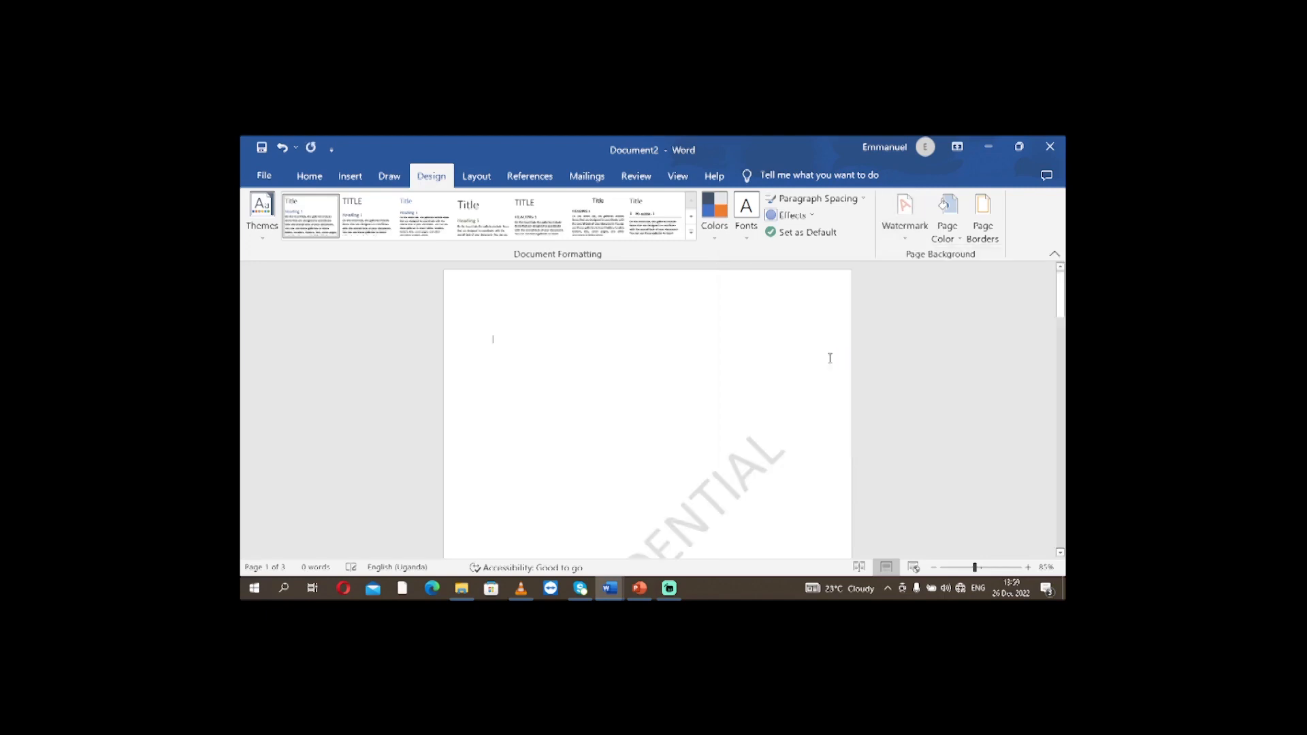
Examine all three pages in Read Mode and Print Layout to check which ones carry the watermark.
{"action": "scroll", "coordinate": [822, 420], "scroll_direction": "down", "scroll_amount": 8}
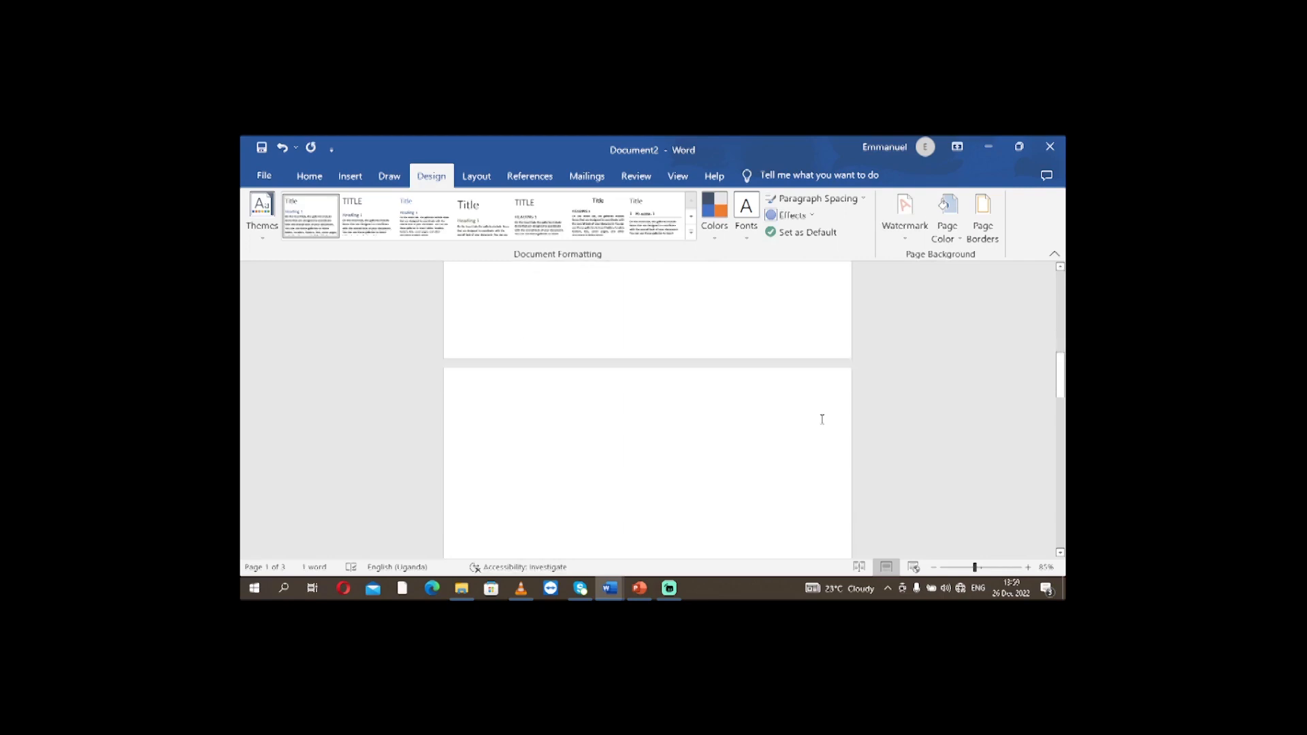
{"action": "scroll", "coordinate": [718, 427], "scroll_direction": "up", "scroll_amount": 8}
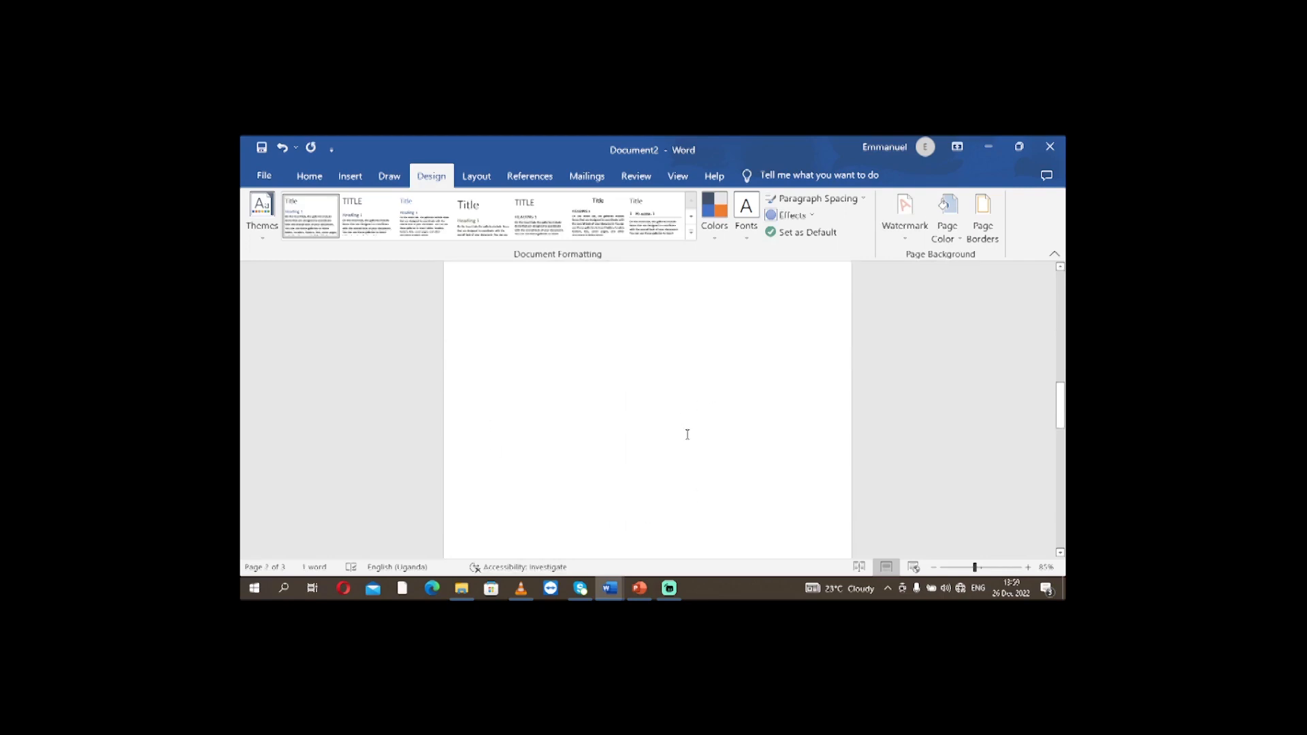
{"action": "scroll", "coordinate": [685, 424], "scroll_direction": "up", "scroll_amount": 4}
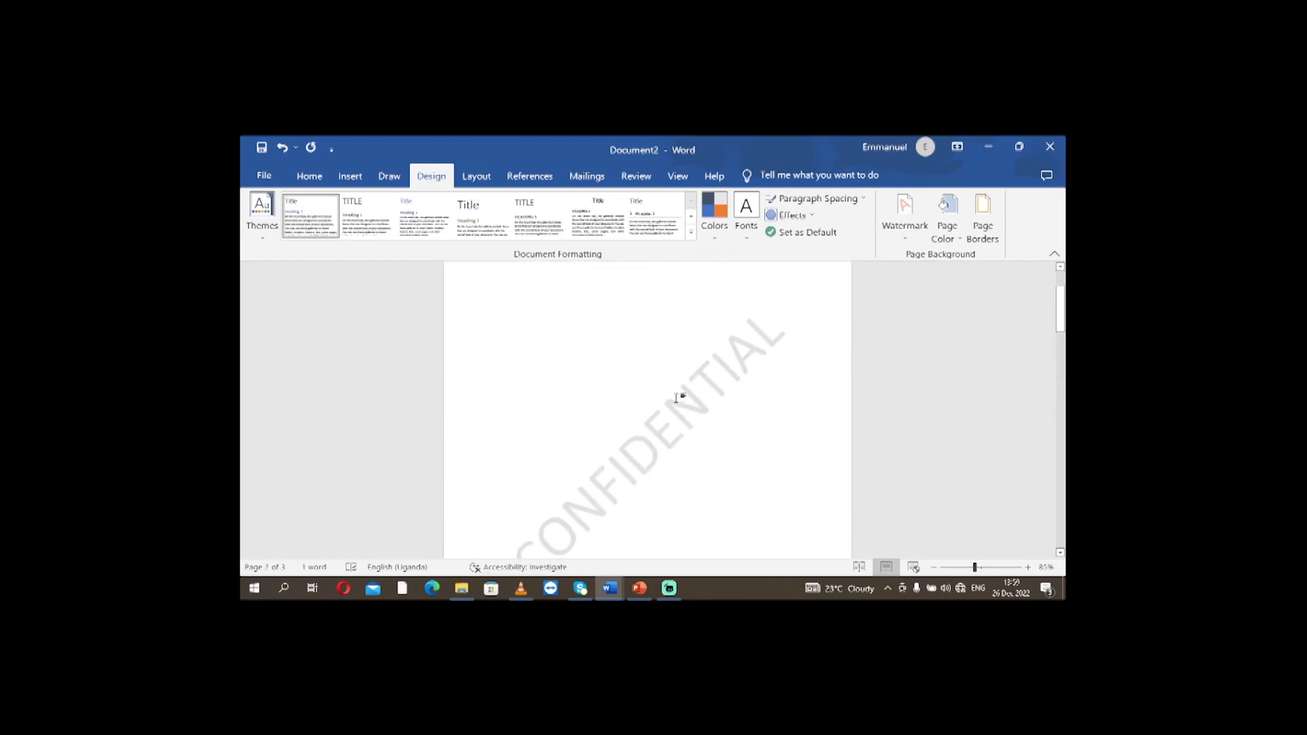
{"action": "left_click", "coordinate": [859, 567]}
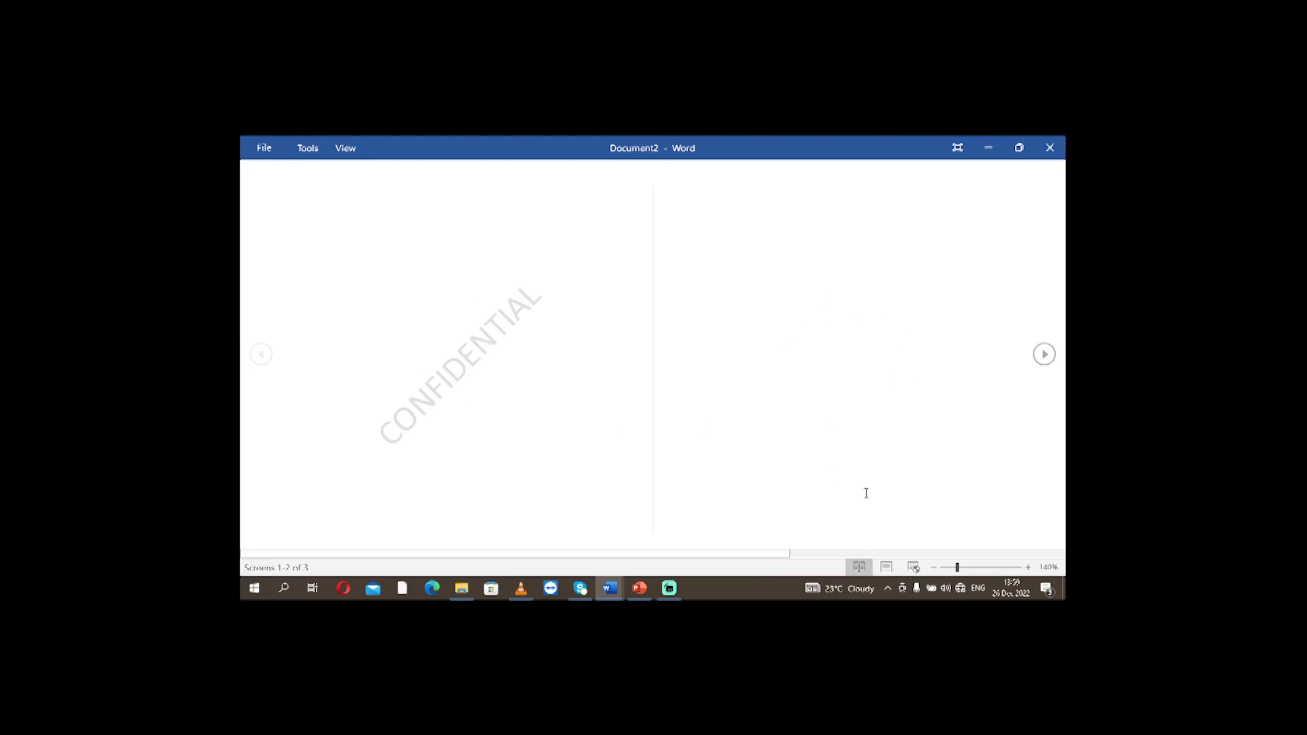
{"action": "left_click", "coordinate": [886, 567]}
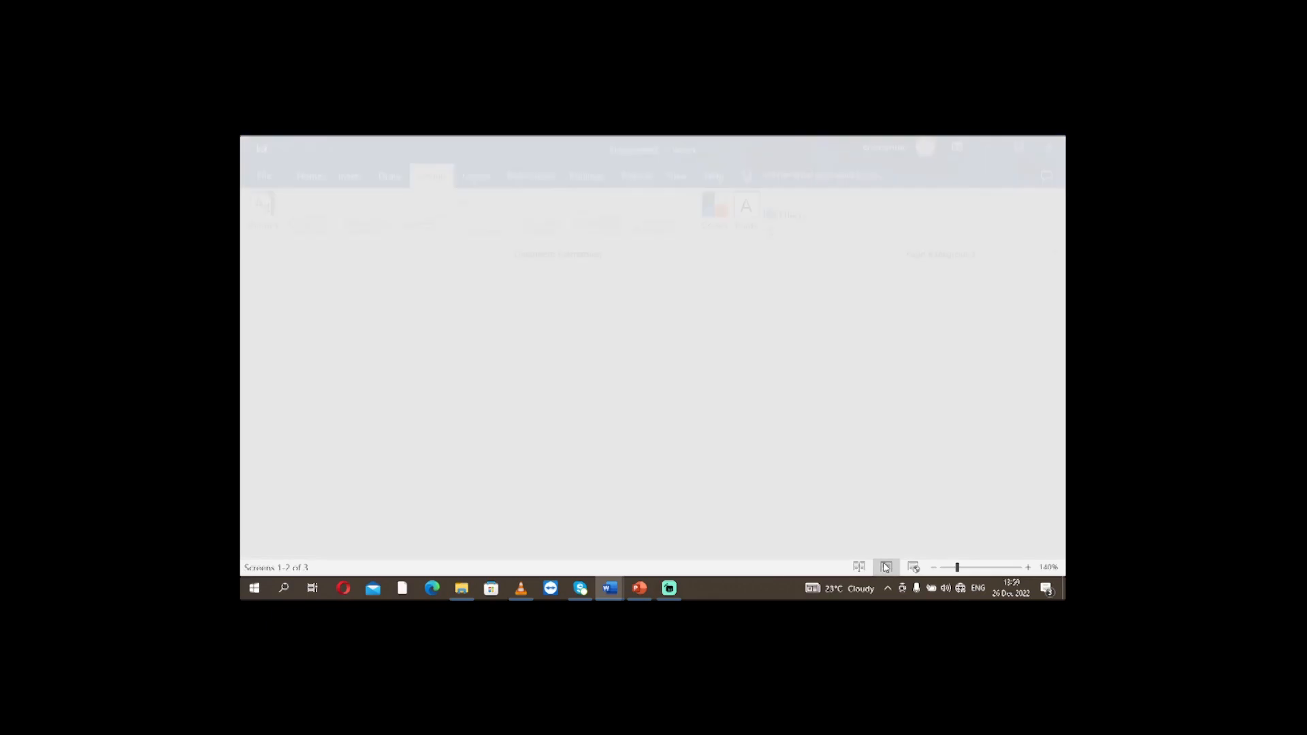
{"action": "scroll", "coordinate": [823, 502], "scroll_direction": "down", "scroll_amount": 5}
{"action": "scroll", "coordinate": [795, 445], "scroll_direction": "down", "scroll_amount": 3}
{"action": "scroll", "coordinate": [794, 443], "scroll_direction": "up", "scroll_amount": 4}
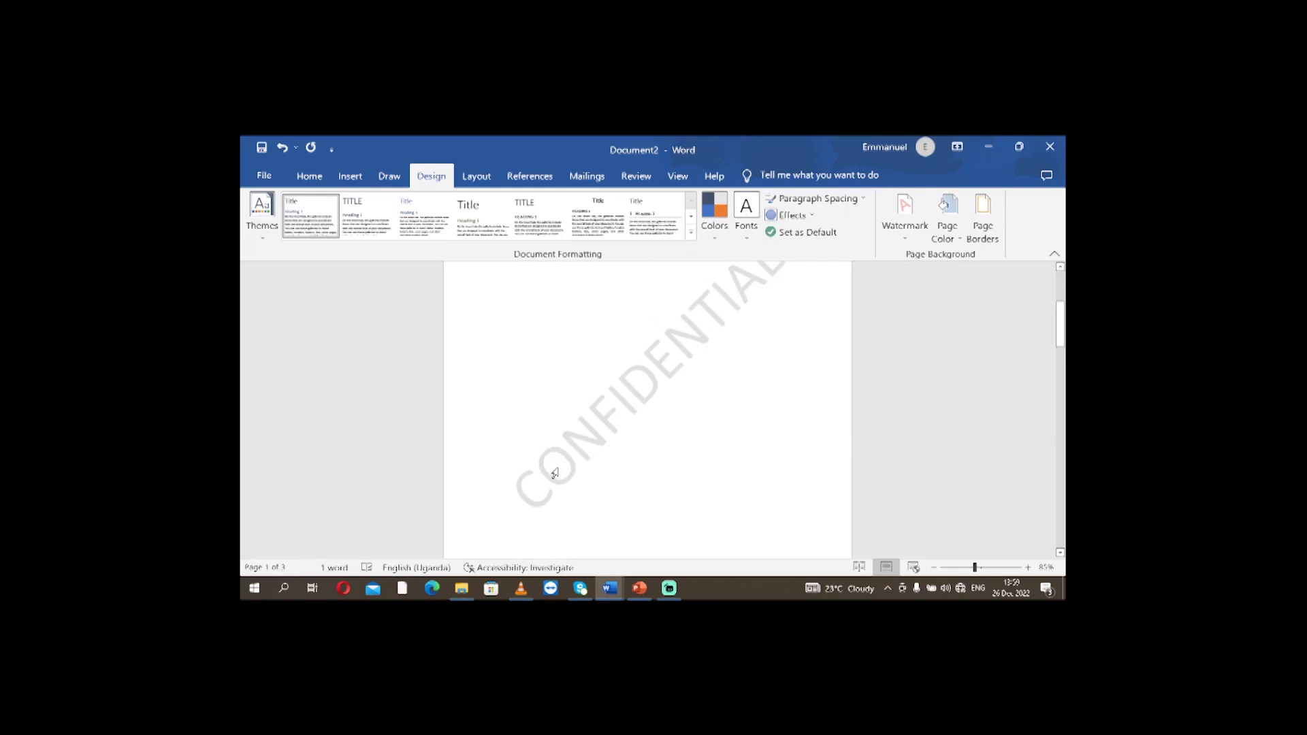
{"action": "scroll", "coordinate": [760, 403], "scroll_direction": "up", "scroll_amount": 2}
{"action": "scroll", "coordinate": [736, 397], "scroll_direction": "down", "scroll_amount": 5}
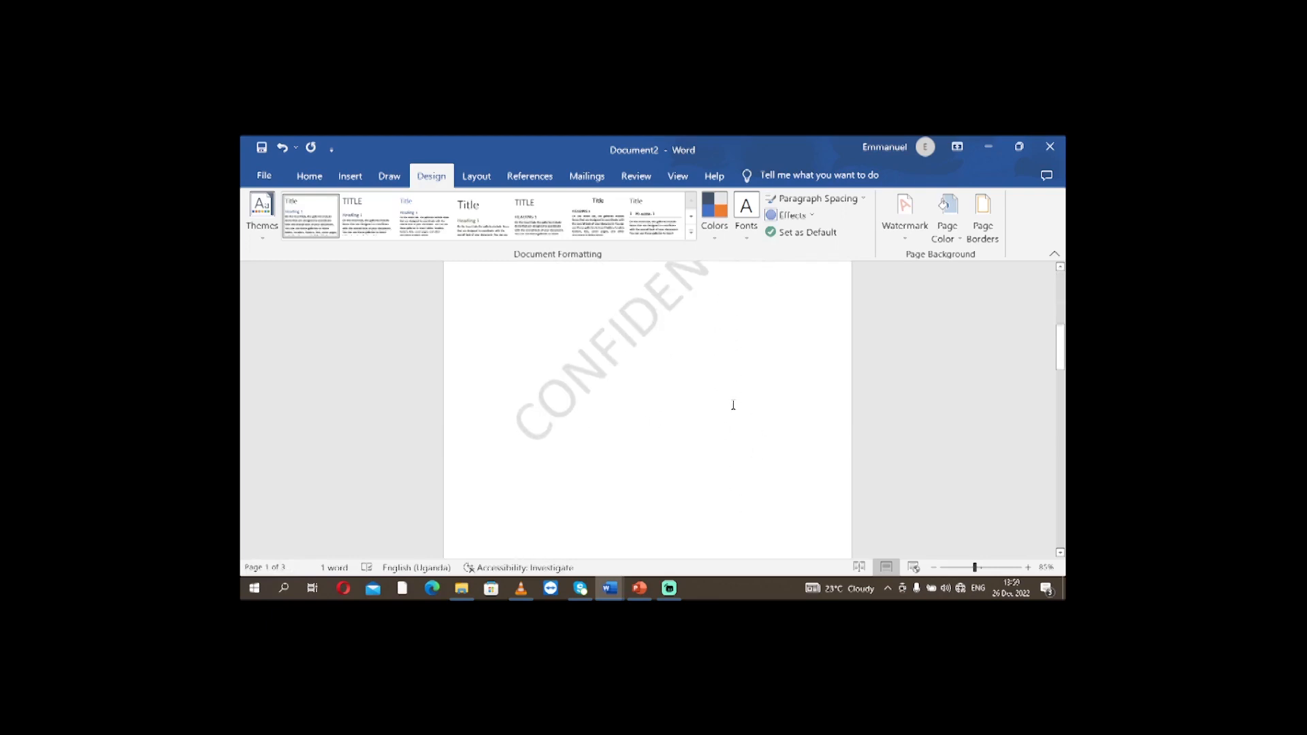
{"action": "scroll", "coordinate": [678, 538], "scroll_direction": "down", "scroll_amount": 5}
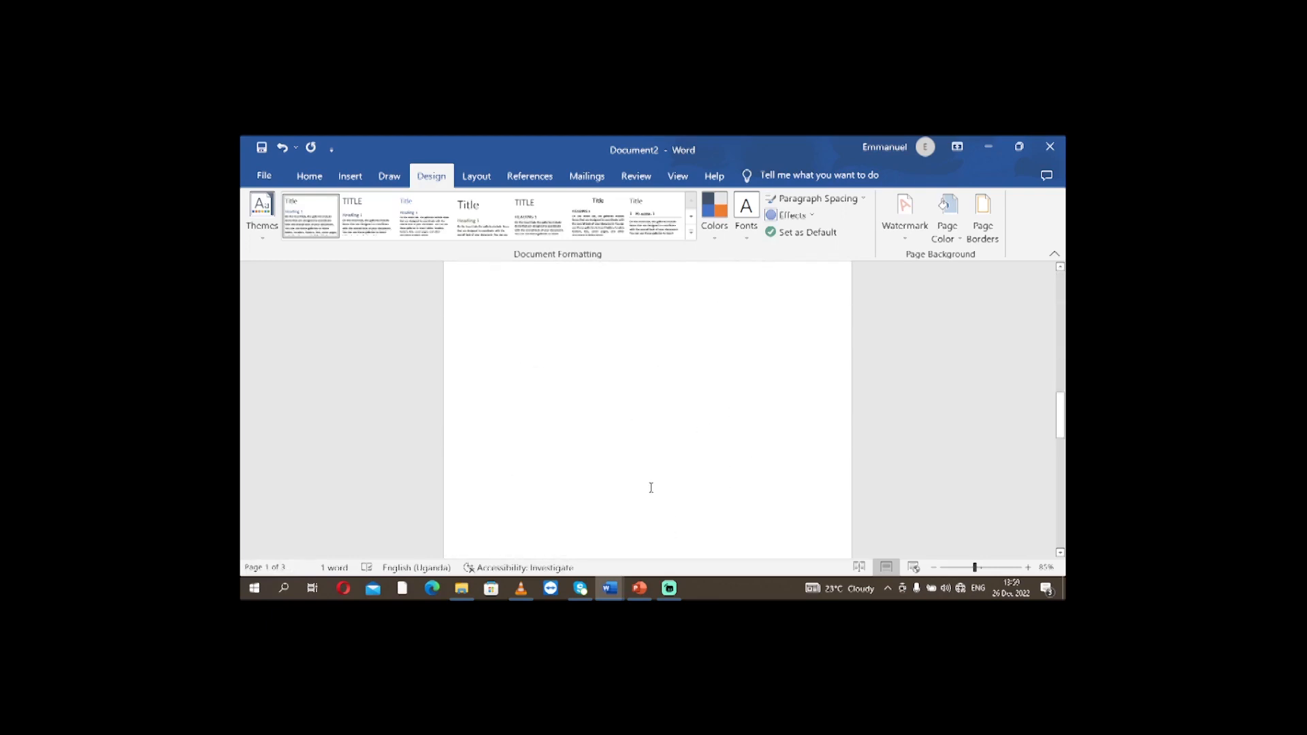
{"action": "scroll", "coordinate": [629, 462], "scroll_direction": "down", "scroll_amount": 4}
{"action": "scroll", "coordinate": [825, 438], "scroll_direction": "up", "scroll_amount": 15}
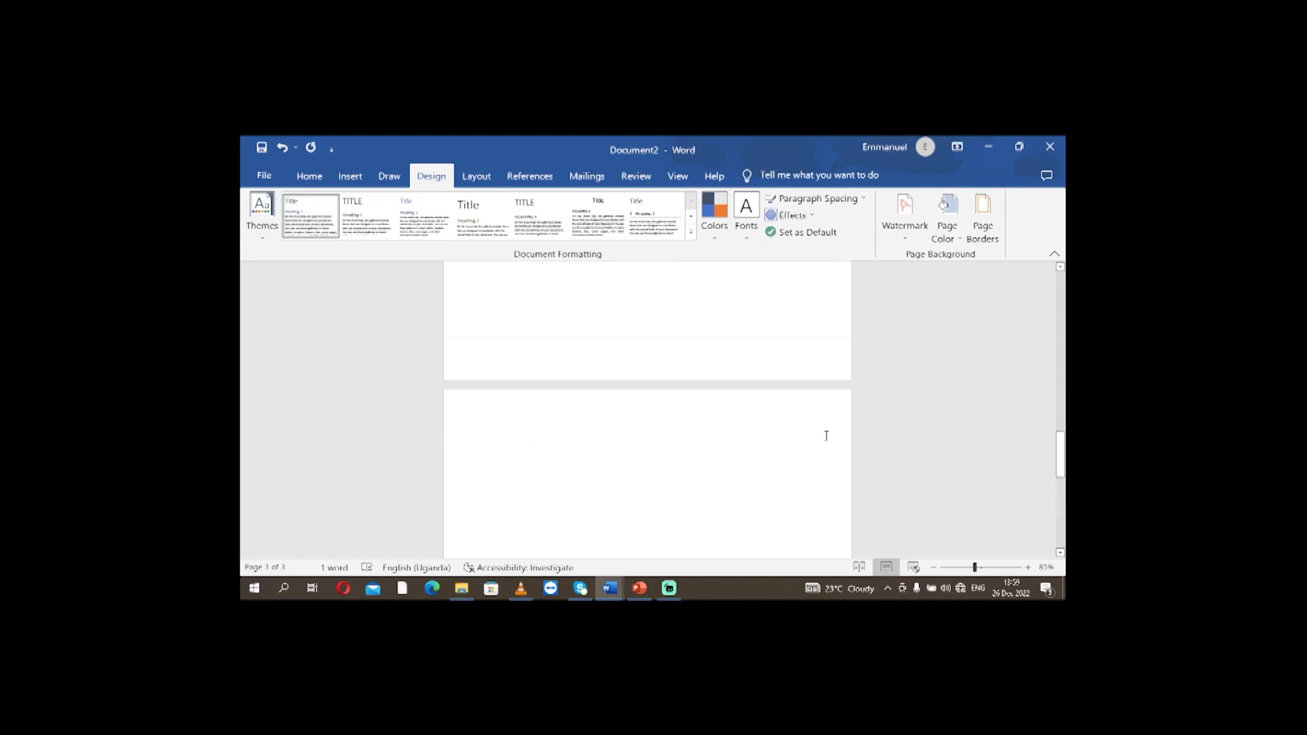
{"action": "scroll", "coordinate": [760, 439], "scroll_direction": "up", "scroll_amount": 6}
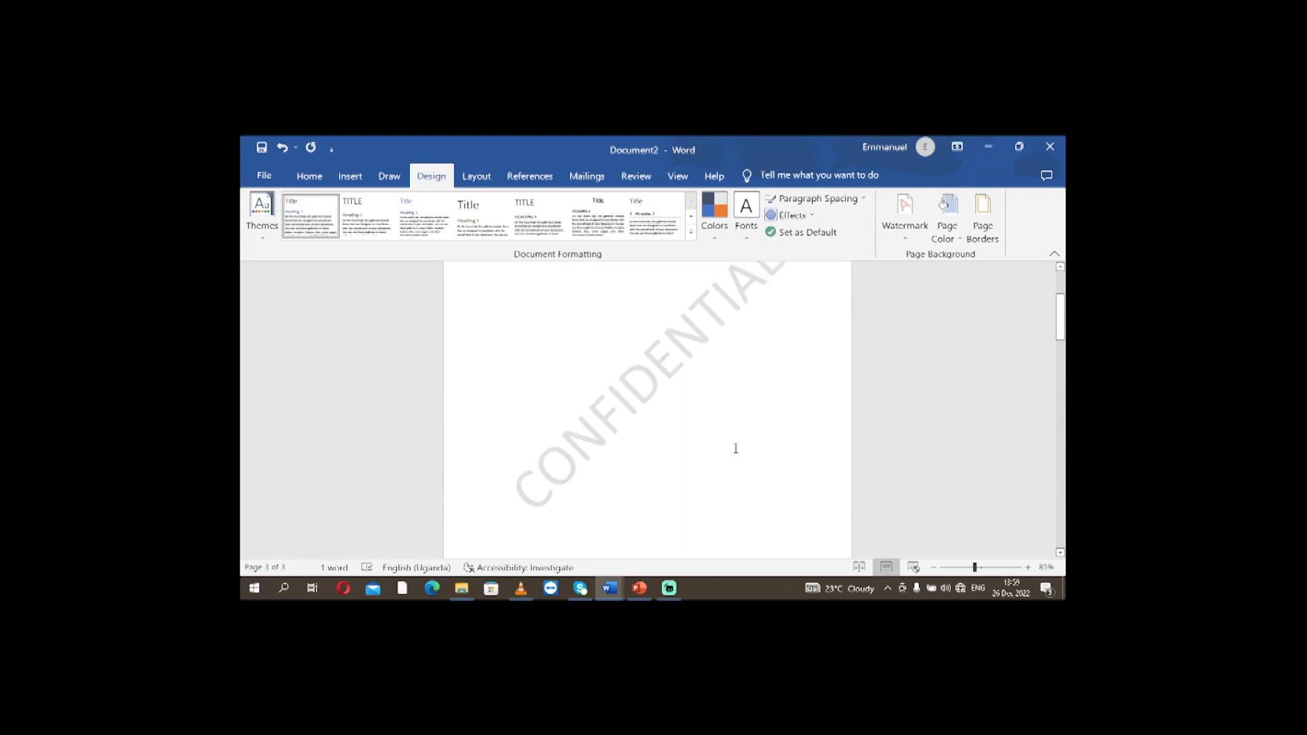
Undo the watermark insertion on the first page.
{"action": "key", "text": "ctrl+z"}
{"action": "scroll", "coordinate": [840, 443], "scroll_direction": "up", "scroll_amount": 1}
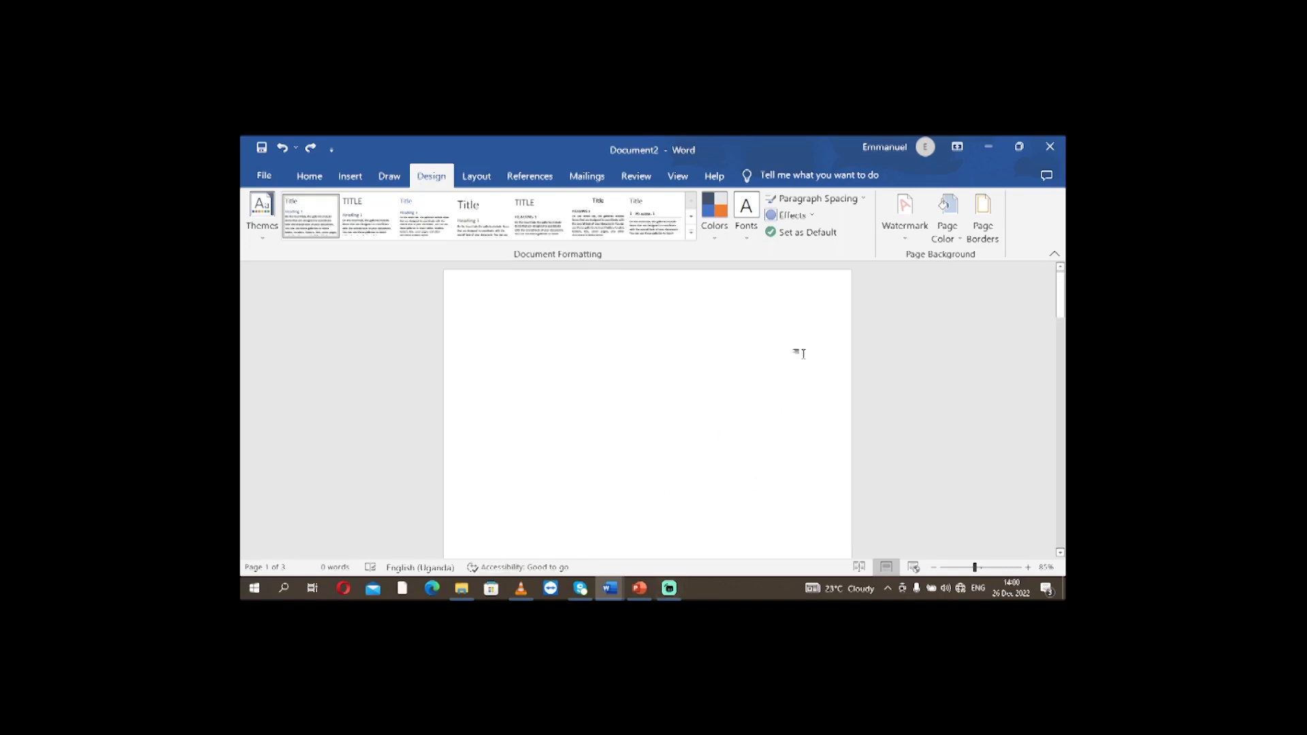
Apply the built-in CONFIDENTIAL 1 watermark to the whole document and check it on every page.
{"action": "left_click", "coordinate": [904, 240]}
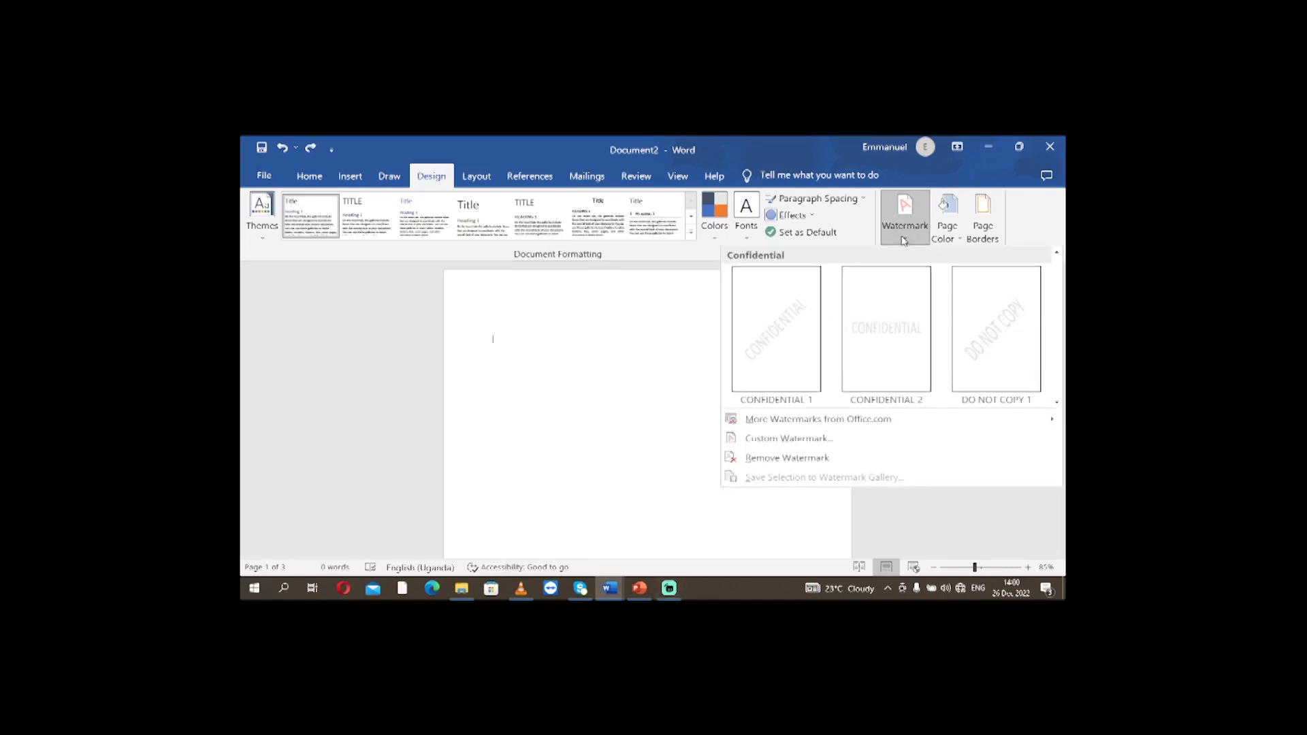
{"action": "left_click", "coordinate": [770, 348]}
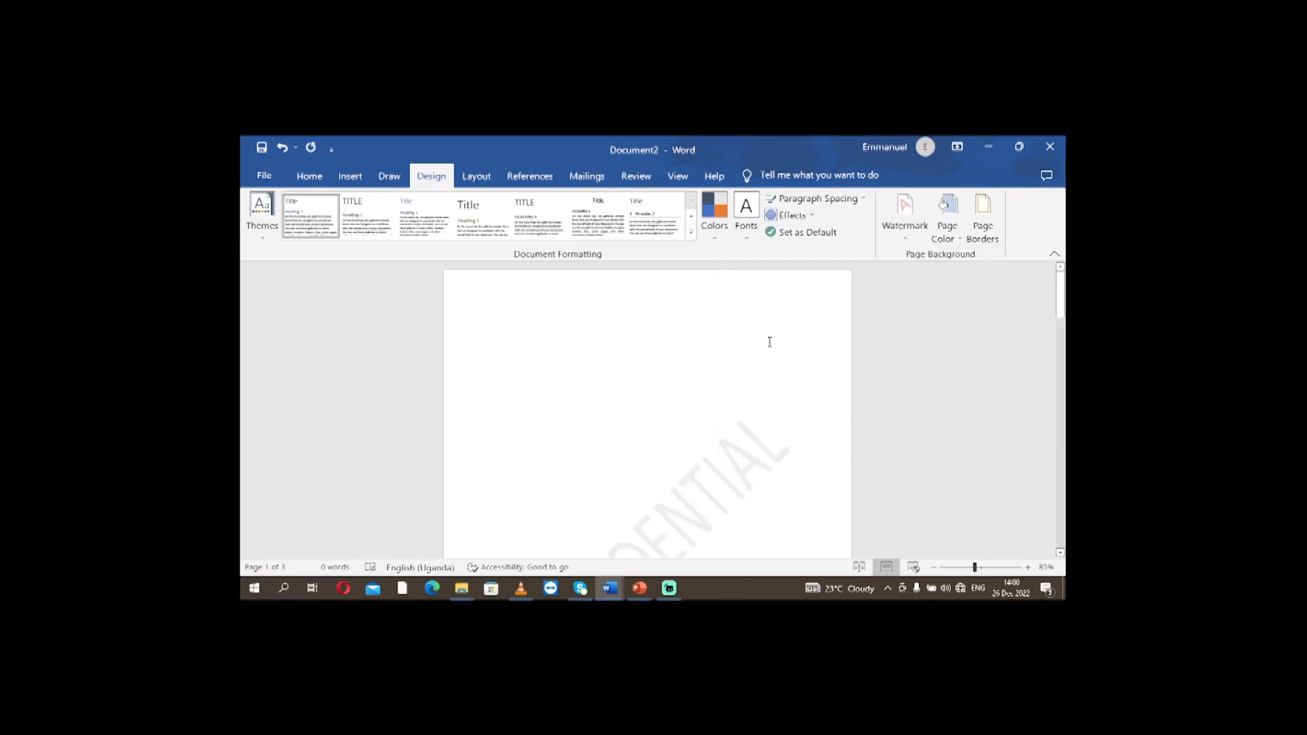
{"action": "scroll", "coordinate": [892, 388], "scroll_direction": "down", "scroll_amount": 15}
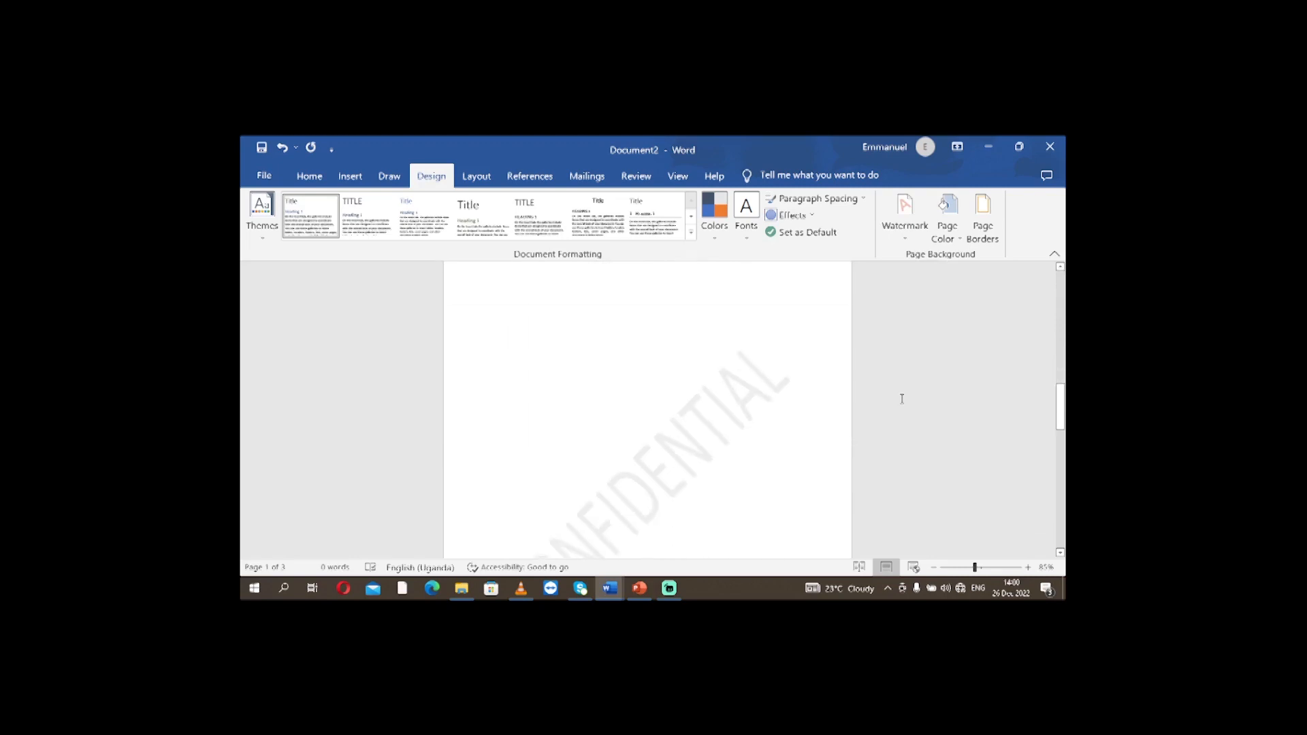
{"action": "scroll", "coordinate": [902, 398], "scroll_direction": "down", "scroll_amount": 10}
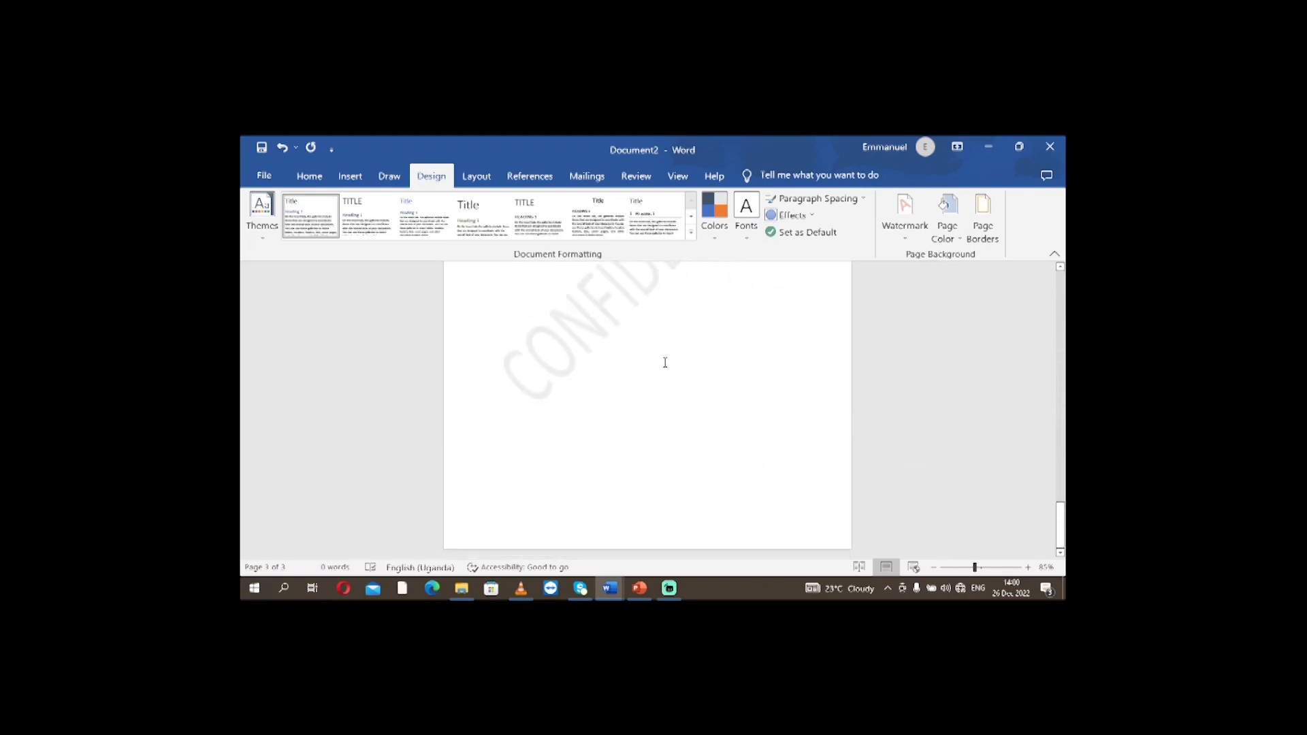
{"action": "scroll", "coordinate": [665, 362], "scroll_direction": "up", "scroll_amount": 10}
{"action": "scroll", "coordinate": [665, 360], "scroll_direction": "up", "scroll_amount": 5}
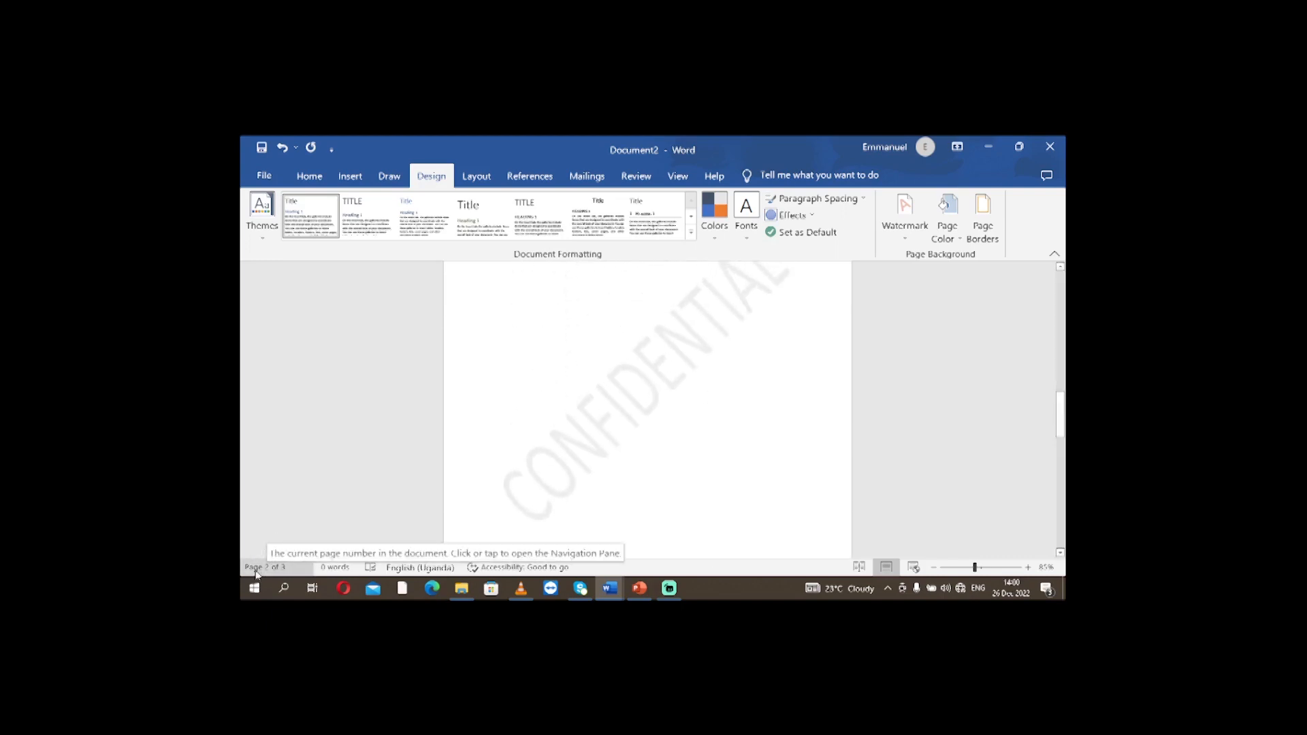
{"action": "scroll", "coordinate": [696, 406], "scroll_direction": "up", "scroll_amount": 10}
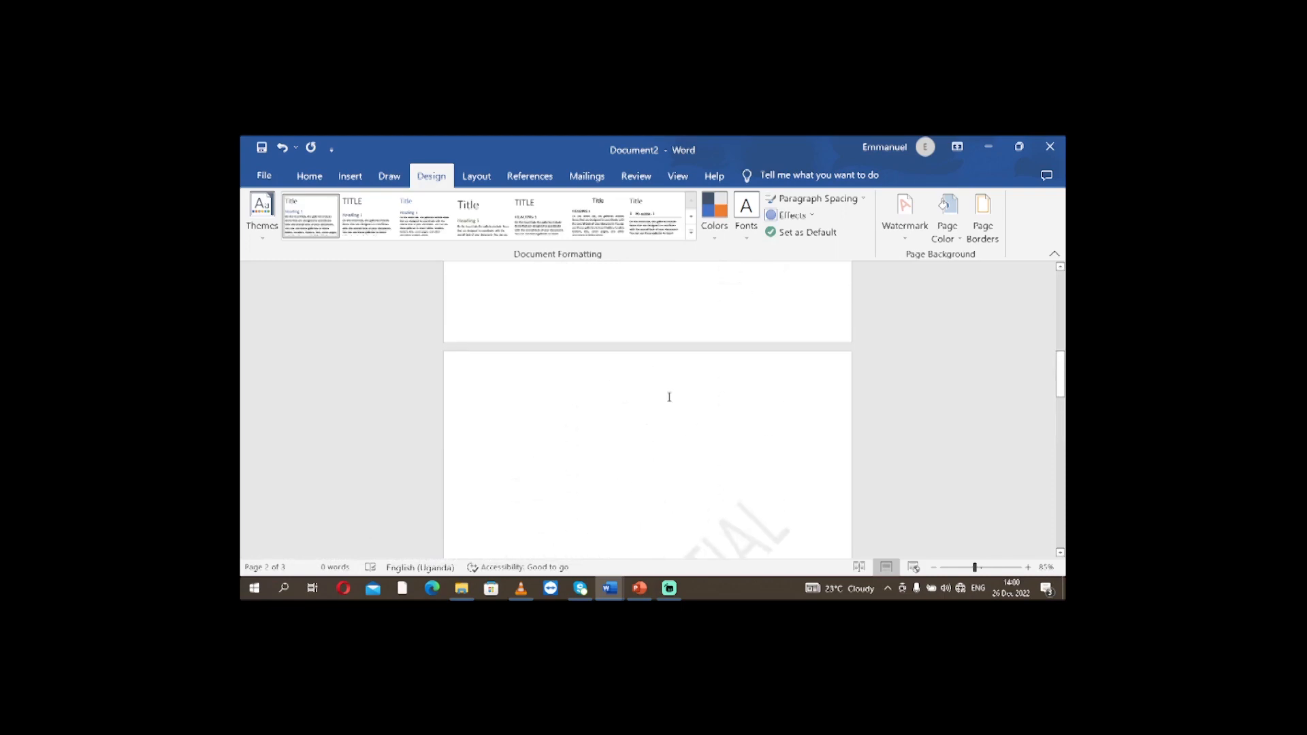
Undo the document-wide CONFIDENTIAL watermark and check the pages for it.
{"action": "scroll", "coordinate": [670, 391], "scroll_direction": "up", "scroll_amount": 4}
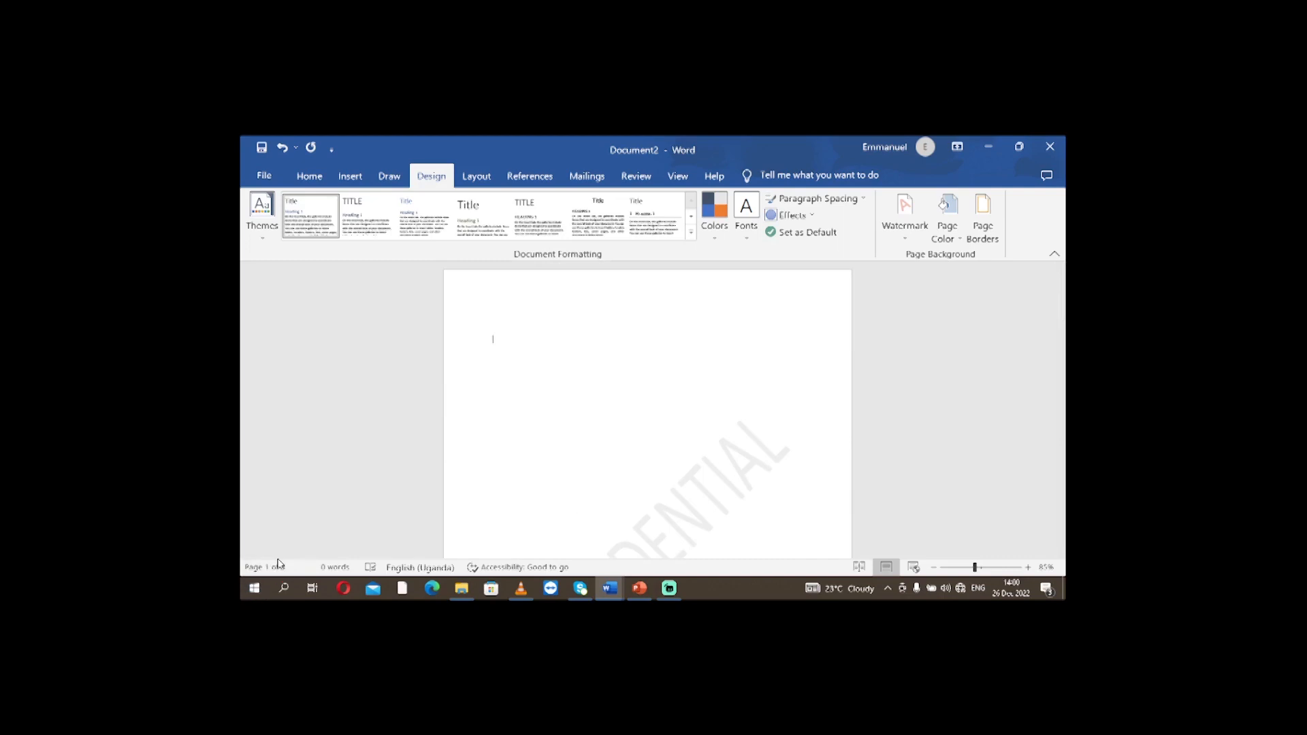
{"action": "scroll", "coordinate": [705, 486], "scroll_direction": "down", "scroll_amount": 3}
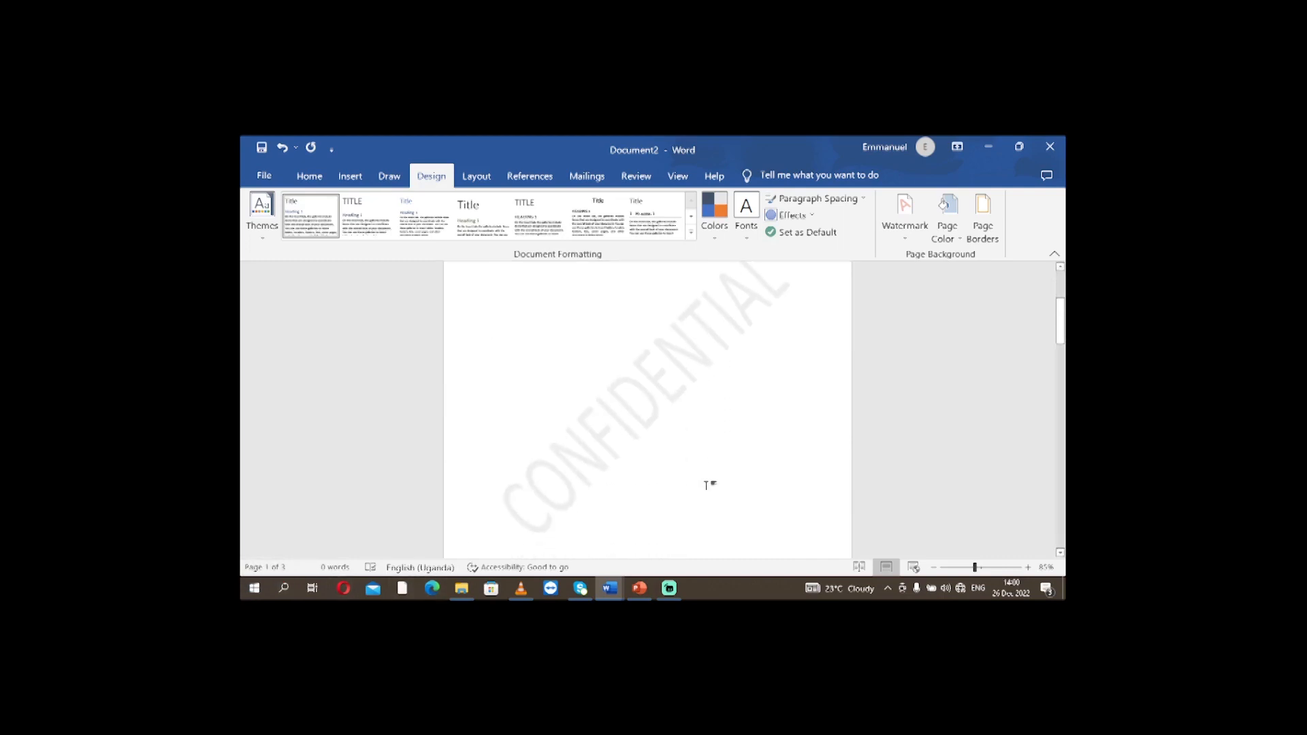
{"action": "scroll", "coordinate": [706, 486], "scroll_direction": "up", "scroll_amount": 3}
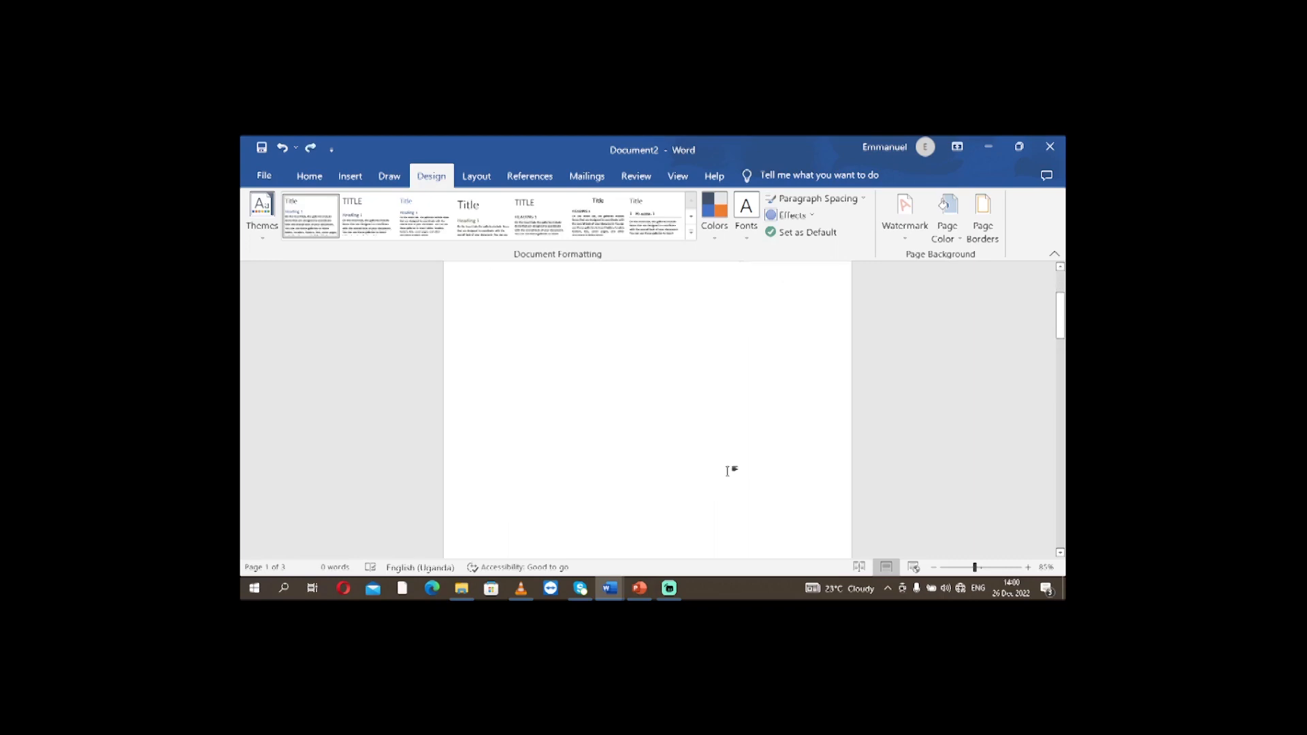
{"action": "scroll", "coordinate": [718, 475], "scroll_direction": "down", "scroll_amount": 2}
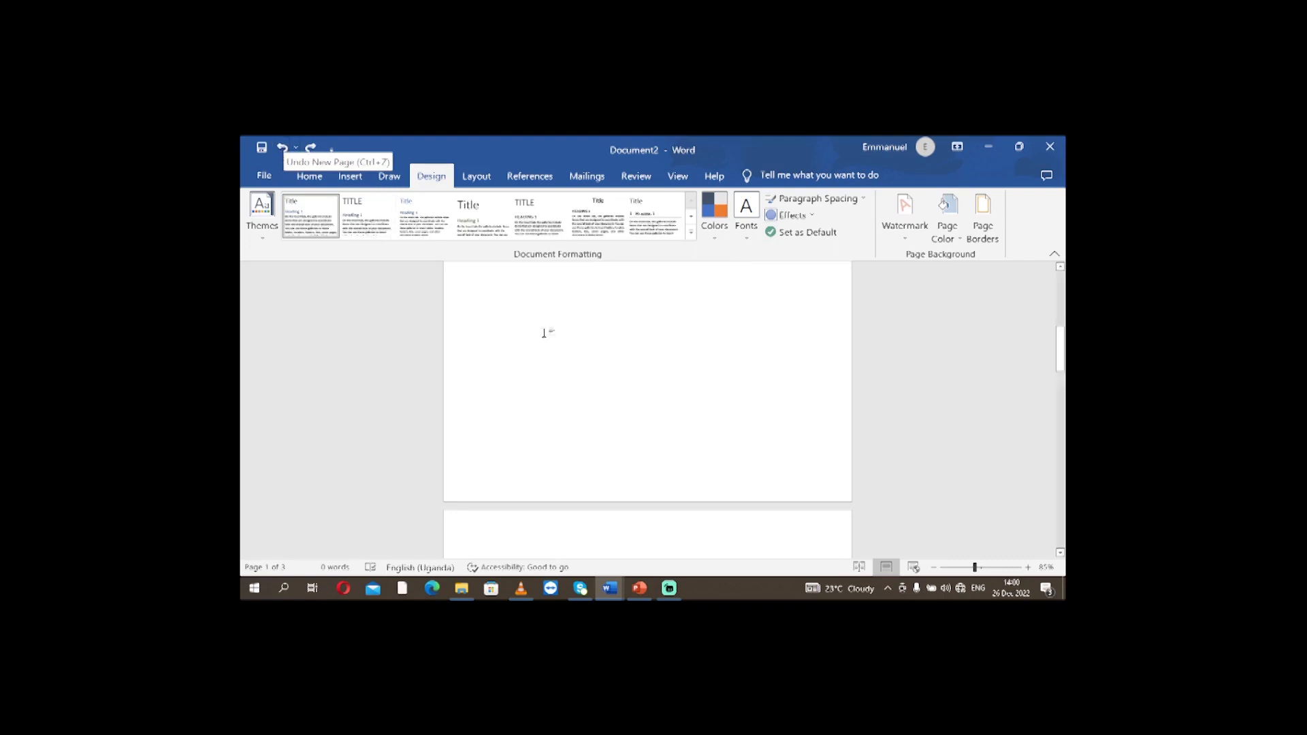
{"action": "scroll", "coordinate": [679, 403], "scroll_direction": "up", "scroll_amount": 2}
{"action": "scroll", "coordinate": [679, 406], "scroll_direction": "up", "scroll_amount": 2}
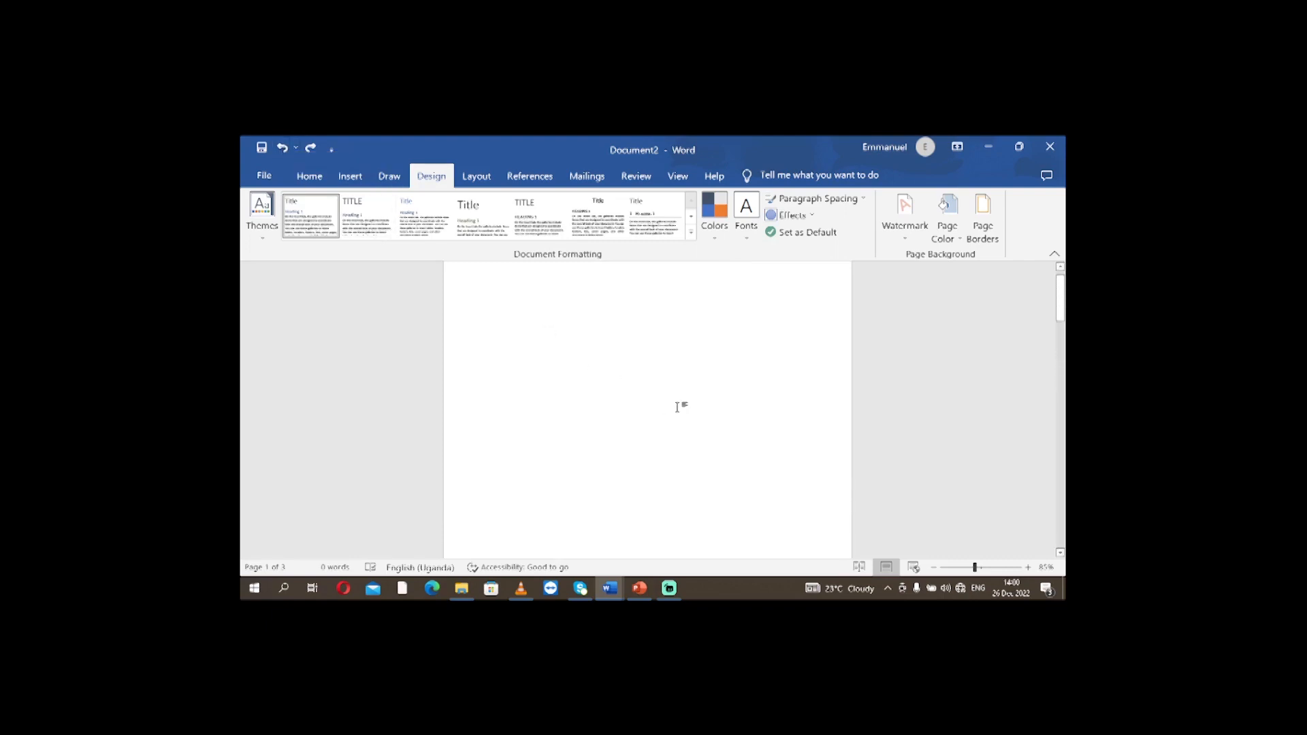
{"action": "scroll", "coordinate": [646, 426], "scroll_direction": "down", "scroll_amount": 1}
{"action": "scroll", "coordinate": [641, 412], "scroll_direction": "up", "scroll_amount": 2}
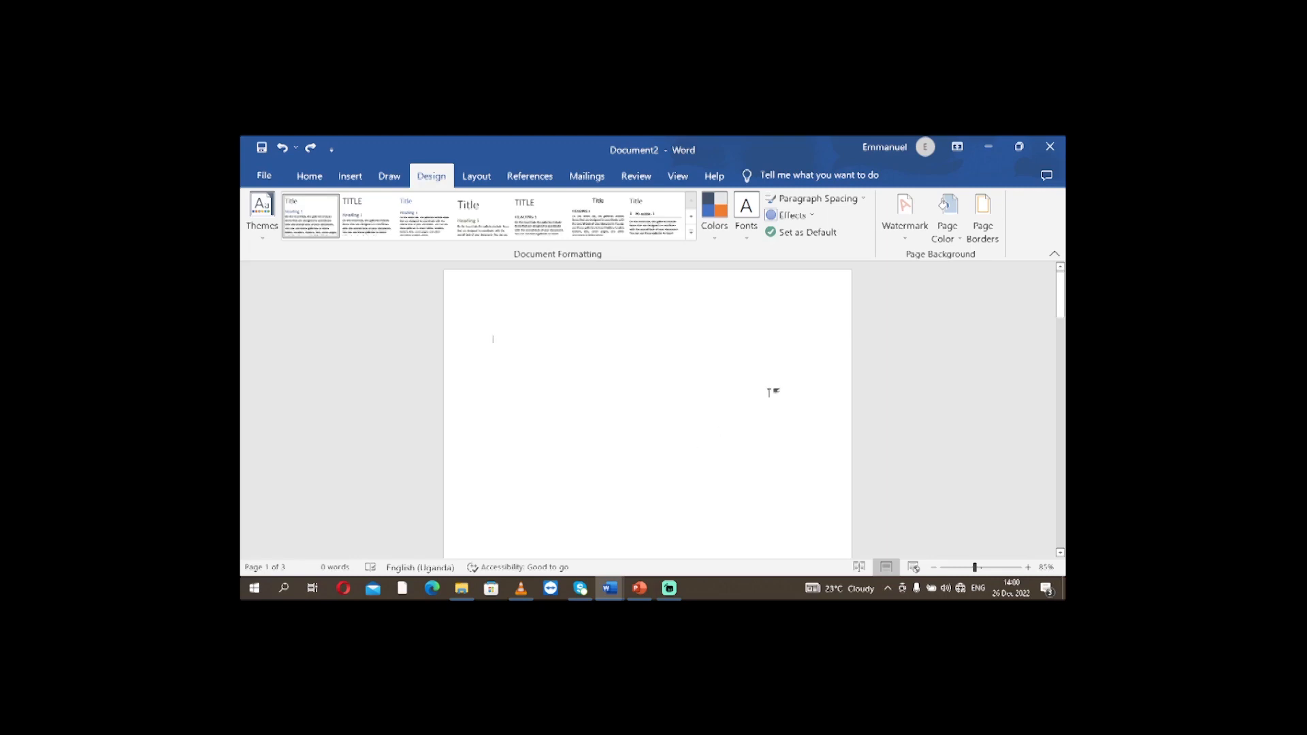
{"action": "left_click", "coordinate": [904, 216]}
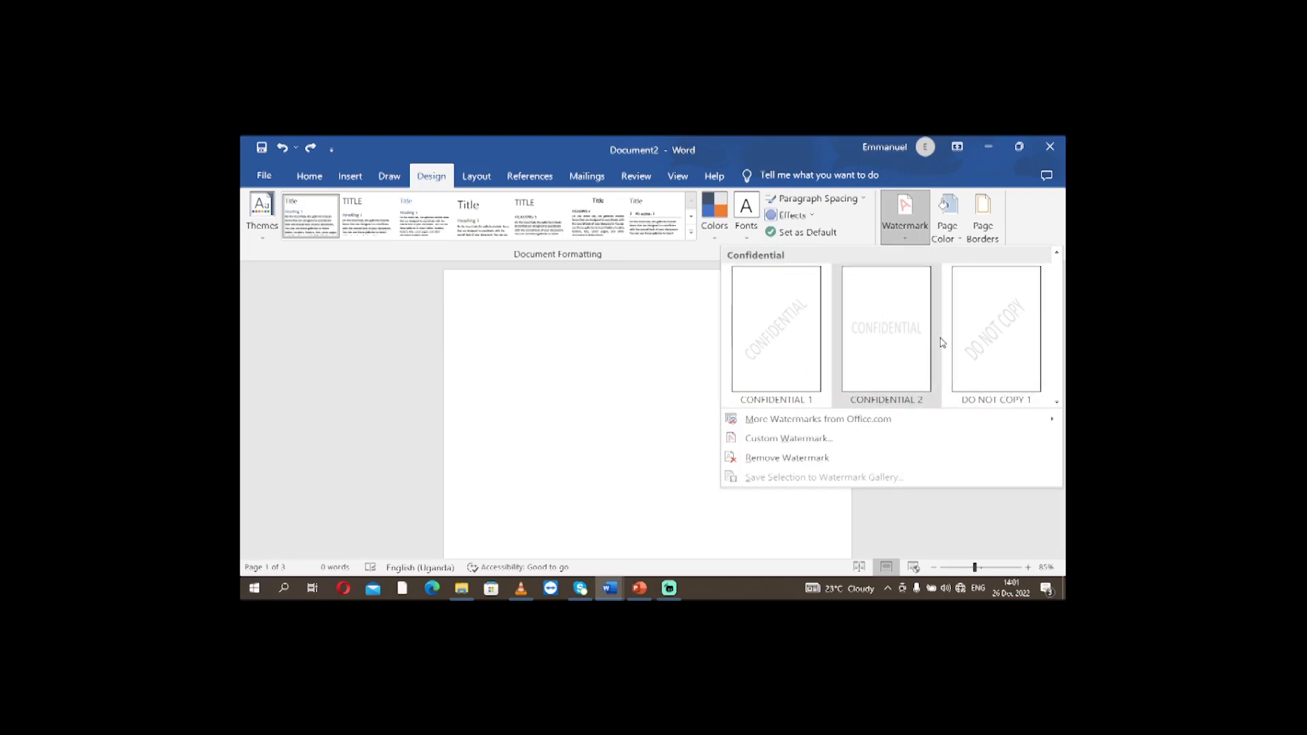
{"action": "left_click", "coordinate": [658, 393]}
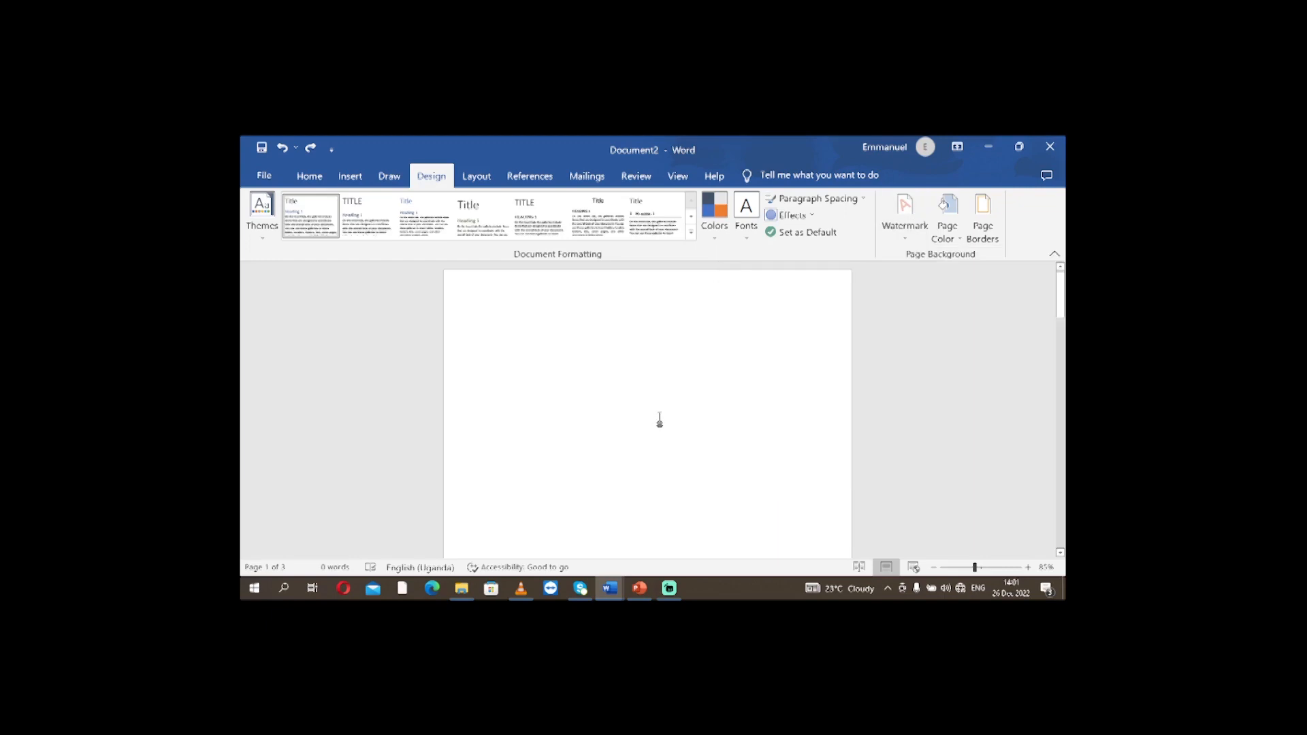
{"action": "scroll", "coordinate": [659, 395], "scroll_direction": "down", "scroll_amount": 1}
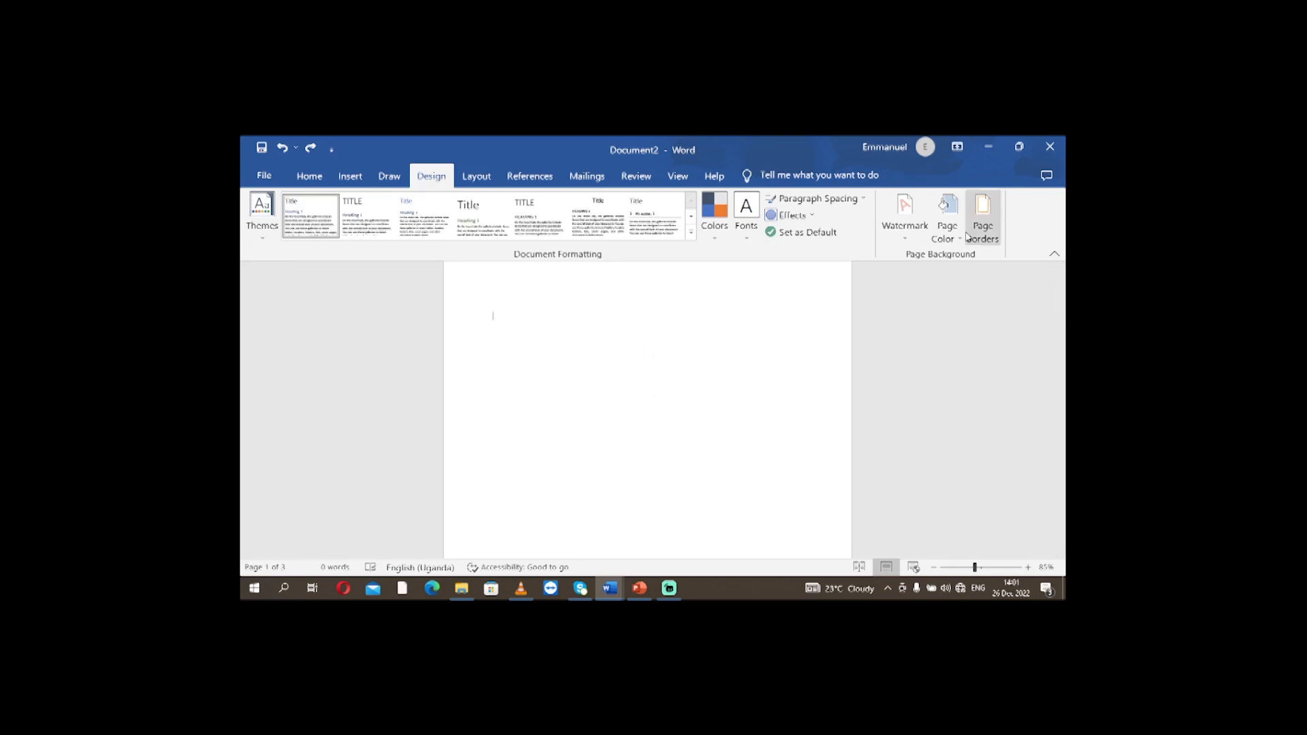
Add a custom text watermark reading MOST WANTED to the document.
{"action": "left_click", "coordinate": [905, 243]}
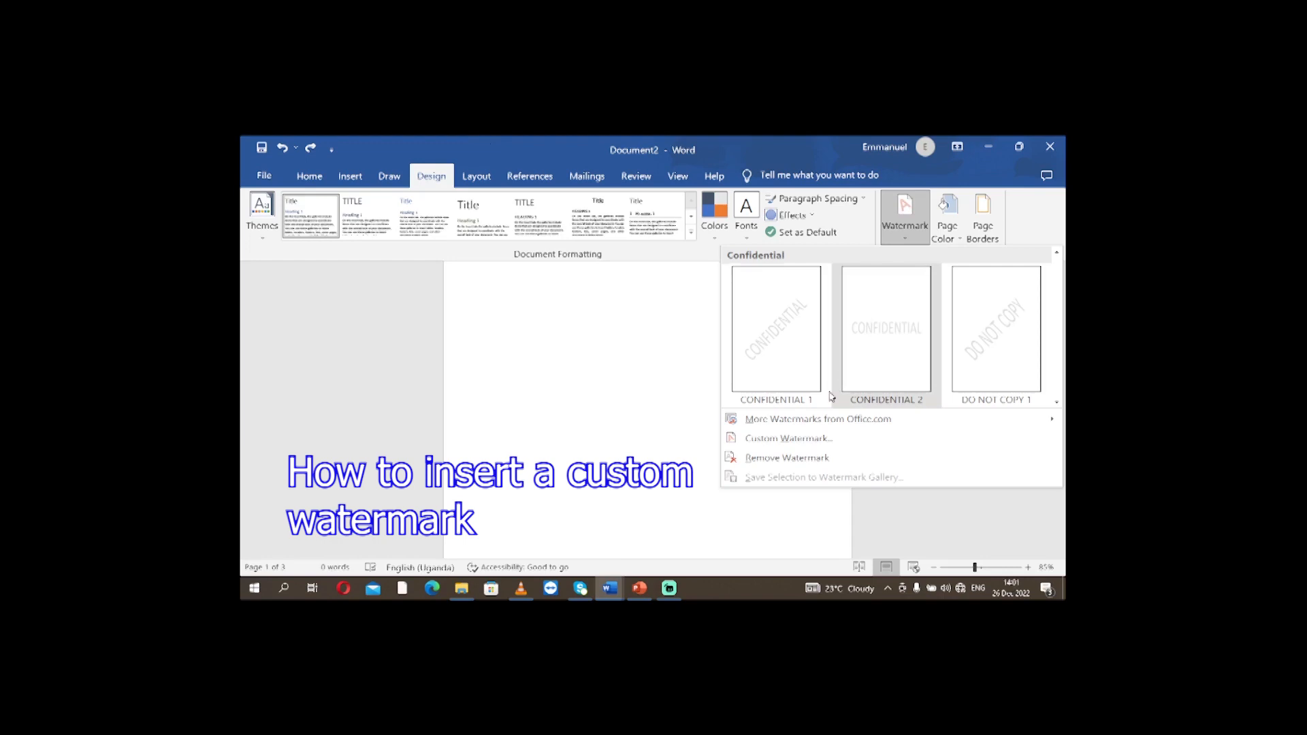
{"action": "left_click", "coordinate": [789, 439]}
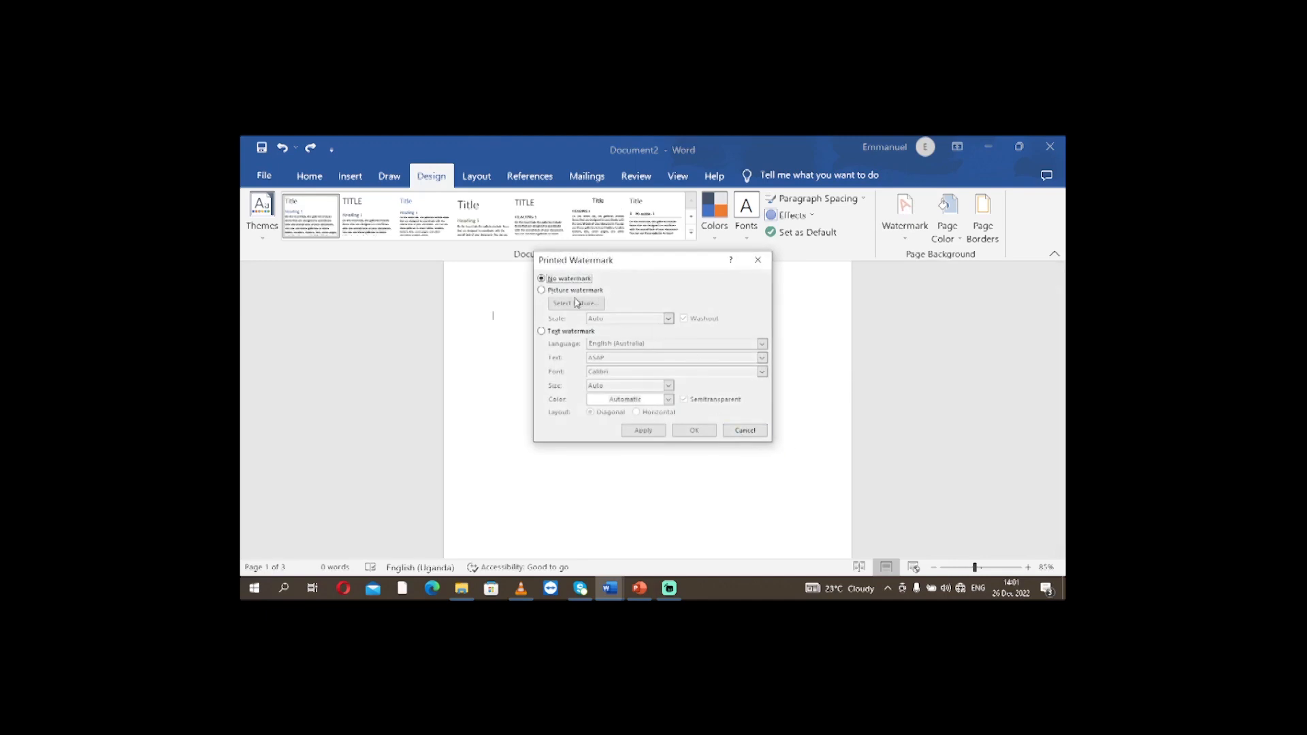
{"action": "left_click", "coordinate": [541, 332]}
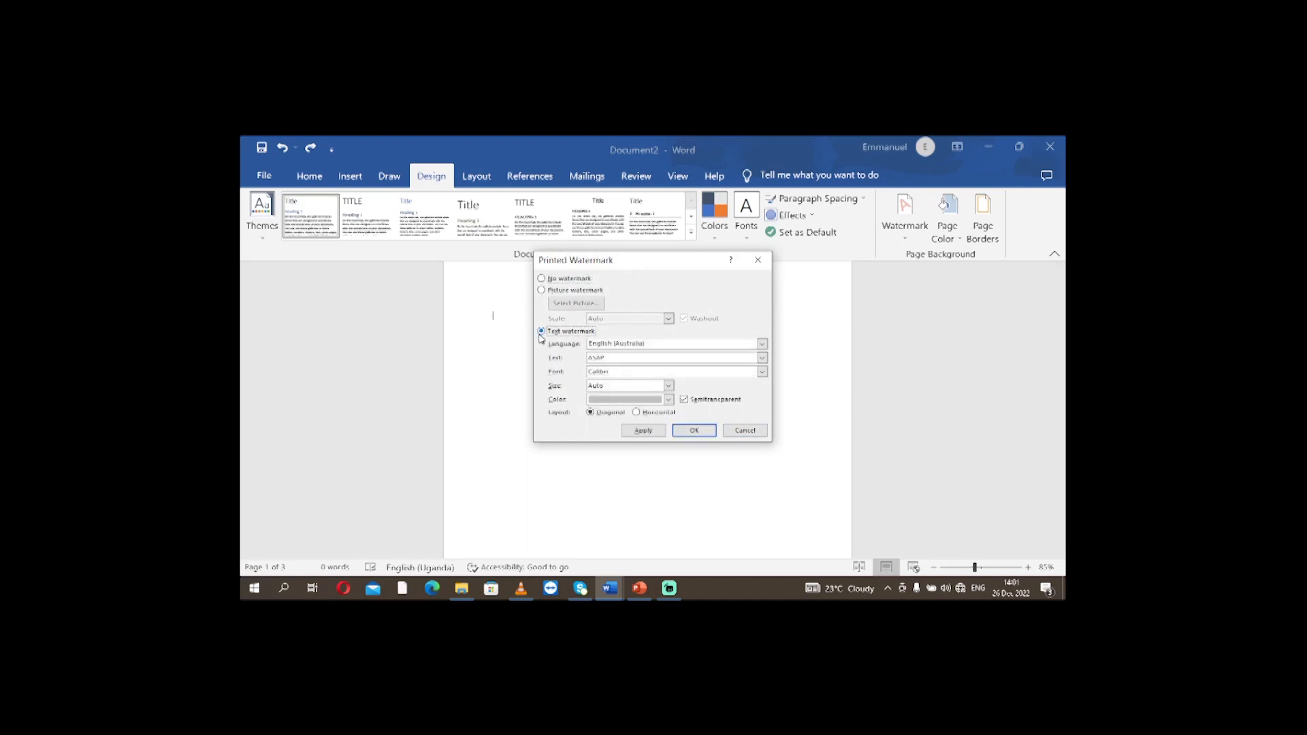
{"action": "left_click", "coordinate": [612, 358]}
{"action": "type", "text": "mu"}
{"action": "key", "text": "BackSpace"}
{"action": "key", "text": "BackSpace"}
{"action": "key", "text": "BackSpace"}
{"action": "type", "text": "W"}
{"action": "key", "text": "BackSpace"}
{"action": "type", "text": "MO"}
{"action": "left_click", "coordinate": [696, 436]}
Check the custom MOST WANTED watermark on the document's pages.
{"action": "scroll", "coordinate": [887, 431], "scroll_direction": "down", "scroll_amount": 3}
{"action": "scroll", "coordinate": [886, 430], "scroll_direction": "down", "scroll_amount": 10}
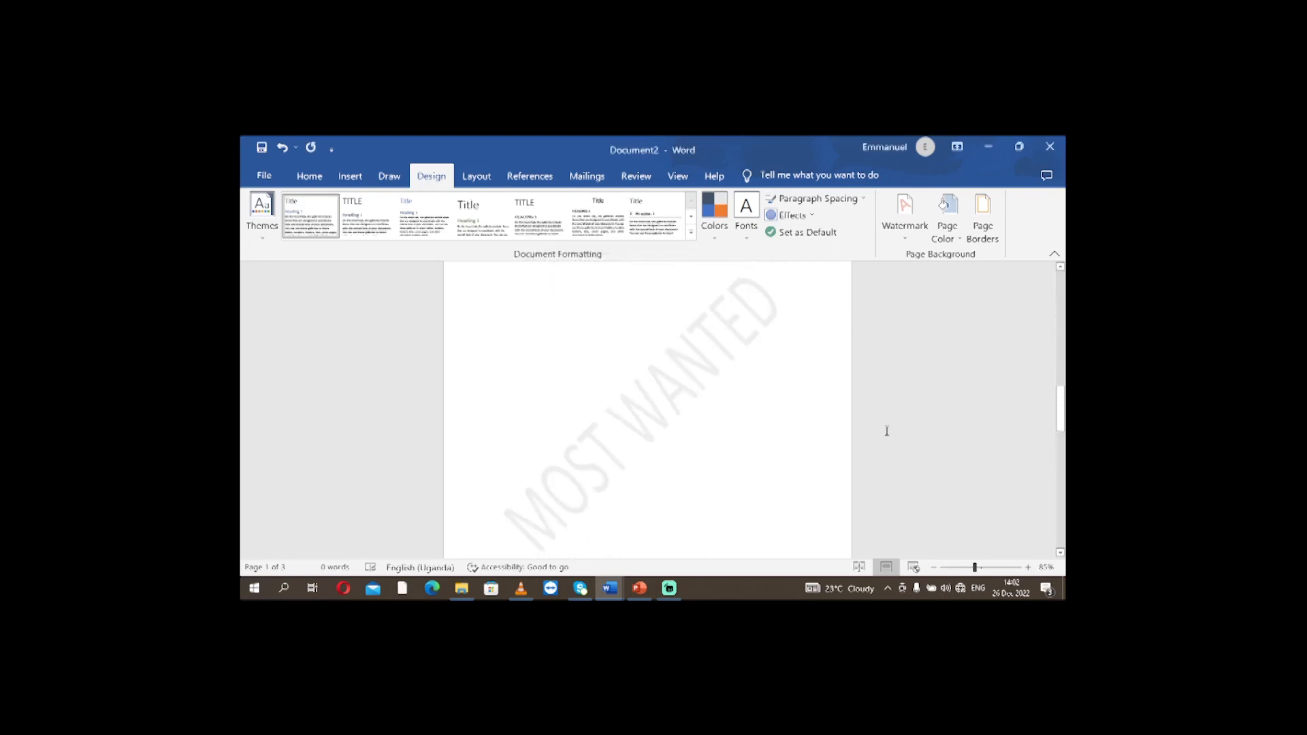
{"action": "scroll", "coordinate": [886, 431], "scroll_direction": "down", "scroll_amount": 1}
{"action": "scroll", "coordinate": [885, 428], "scroll_direction": "up", "scroll_amount": 5}
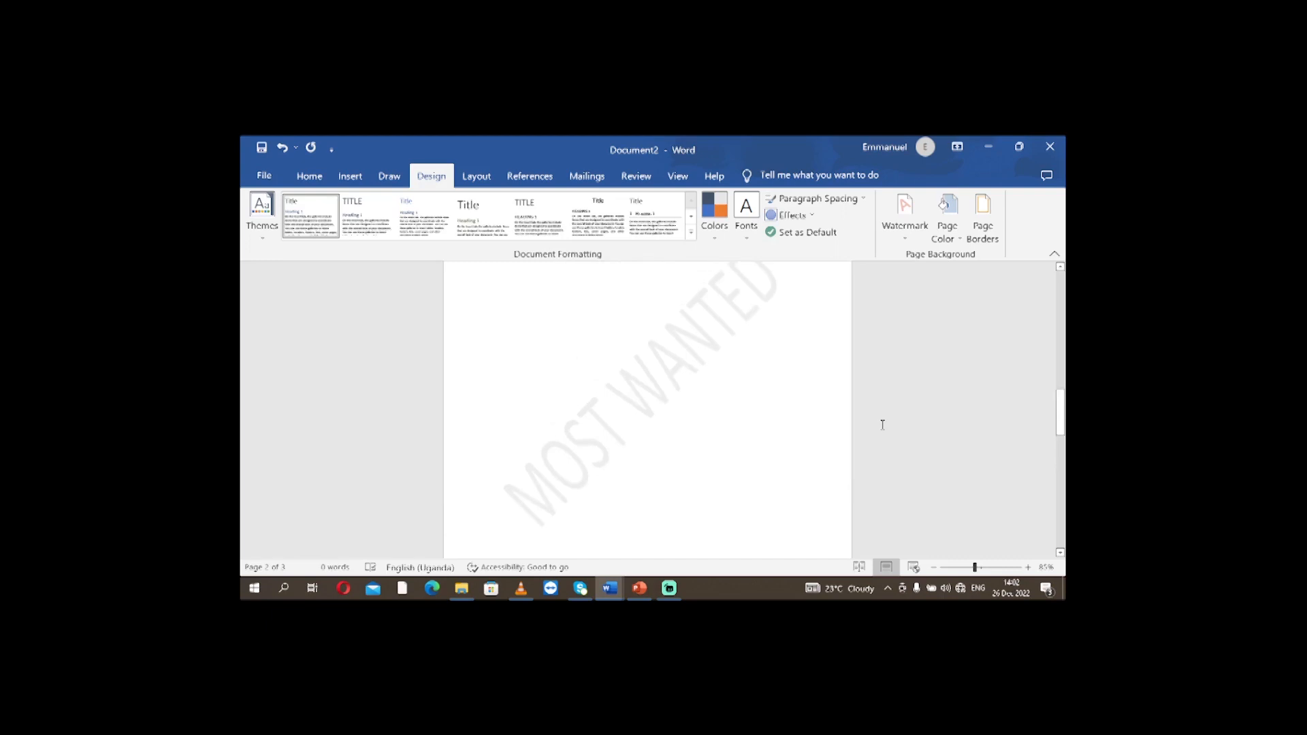
{"action": "scroll", "coordinate": [883, 425], "scroll_direction": "up", "scroll_amount": 10}
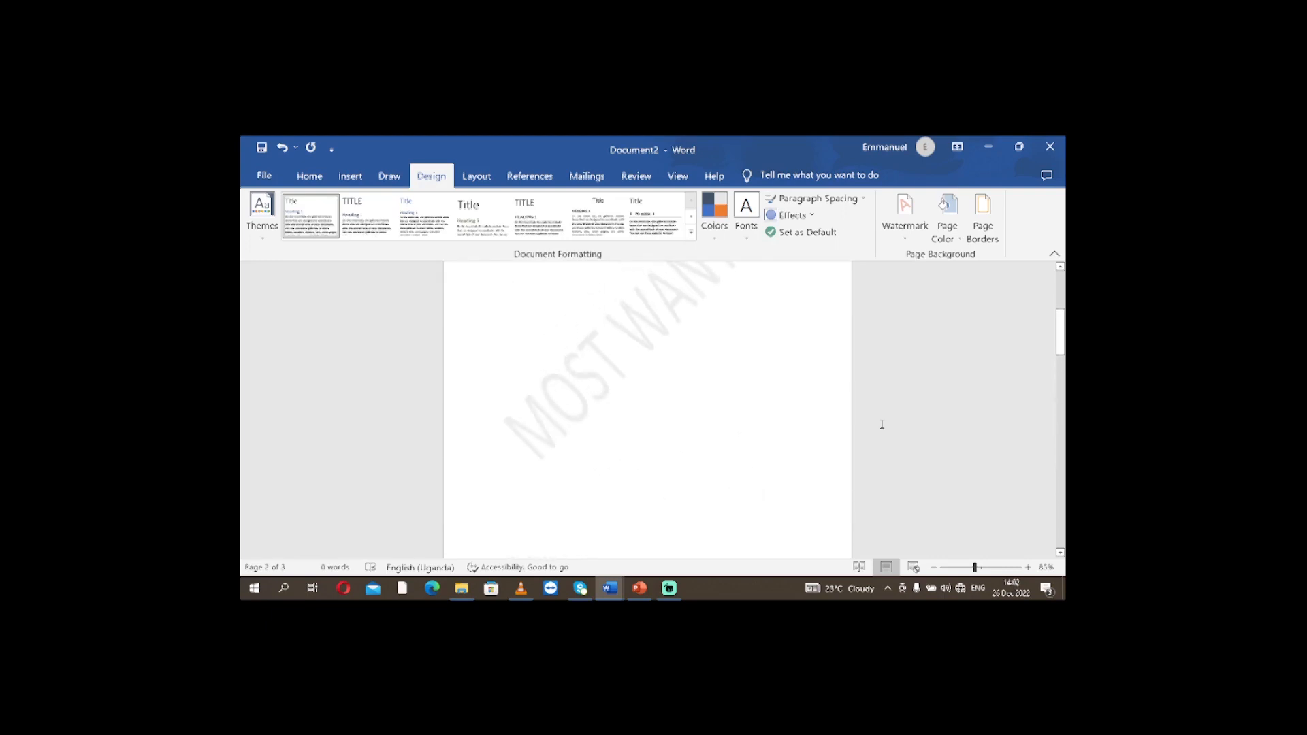
{"action": "scroll", "coordinate": [881, 425], "scroll_direction": "up", "scroll_amount": 3}
{"action": "scroll", "coordinate": [810, 366], "scroll_direction": "down", "scroll_amount": 4}
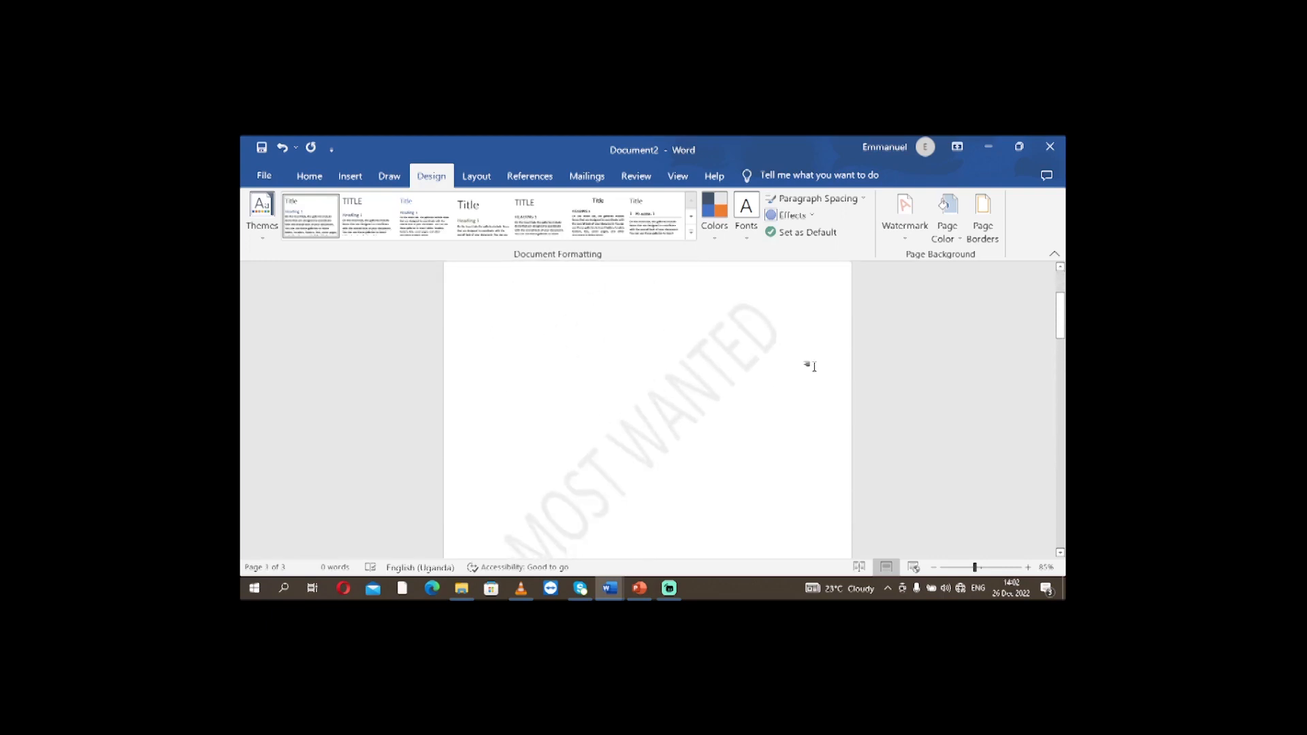
Reopen the custom watermark settings and set the text color to red and the size to 40.
{"action": "left_click", "coordinate": [907, 242]}
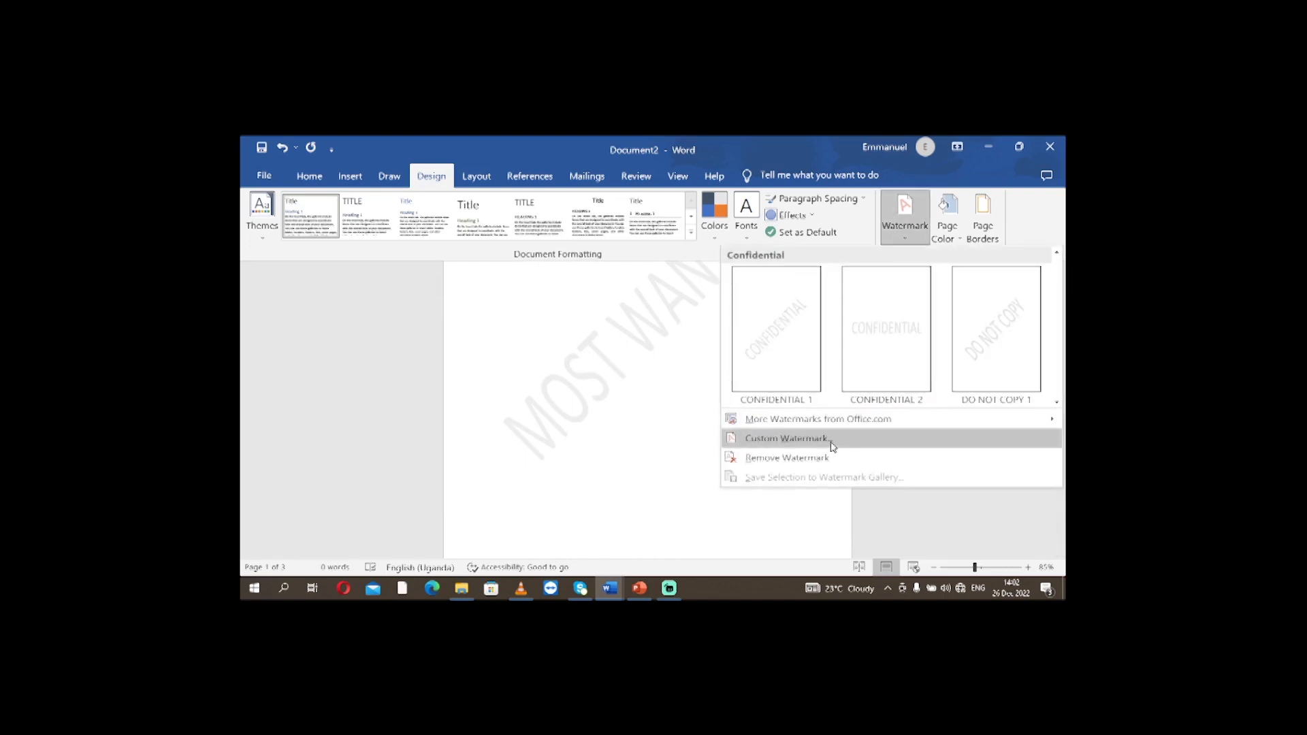
{"action": "left_click", "coordinate": [808, 446]}
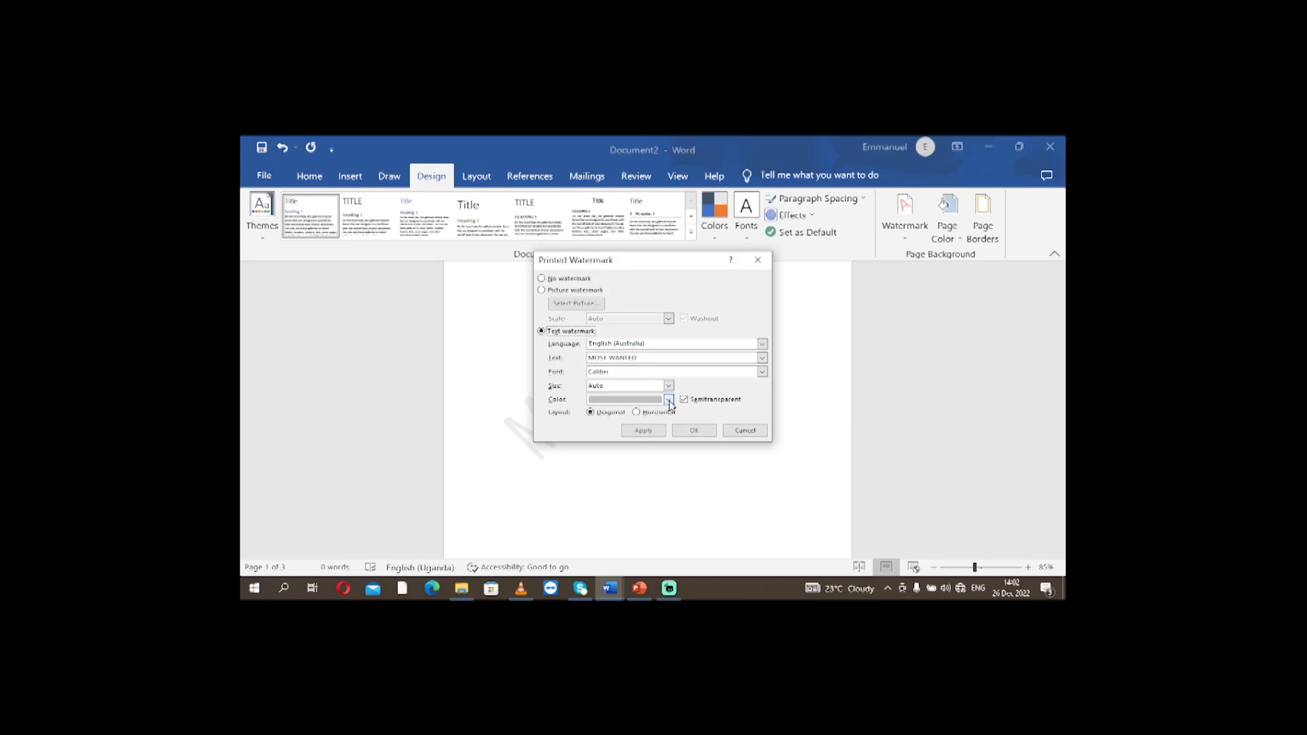
{"action": "left_click", "coordinate": [670, 401]}
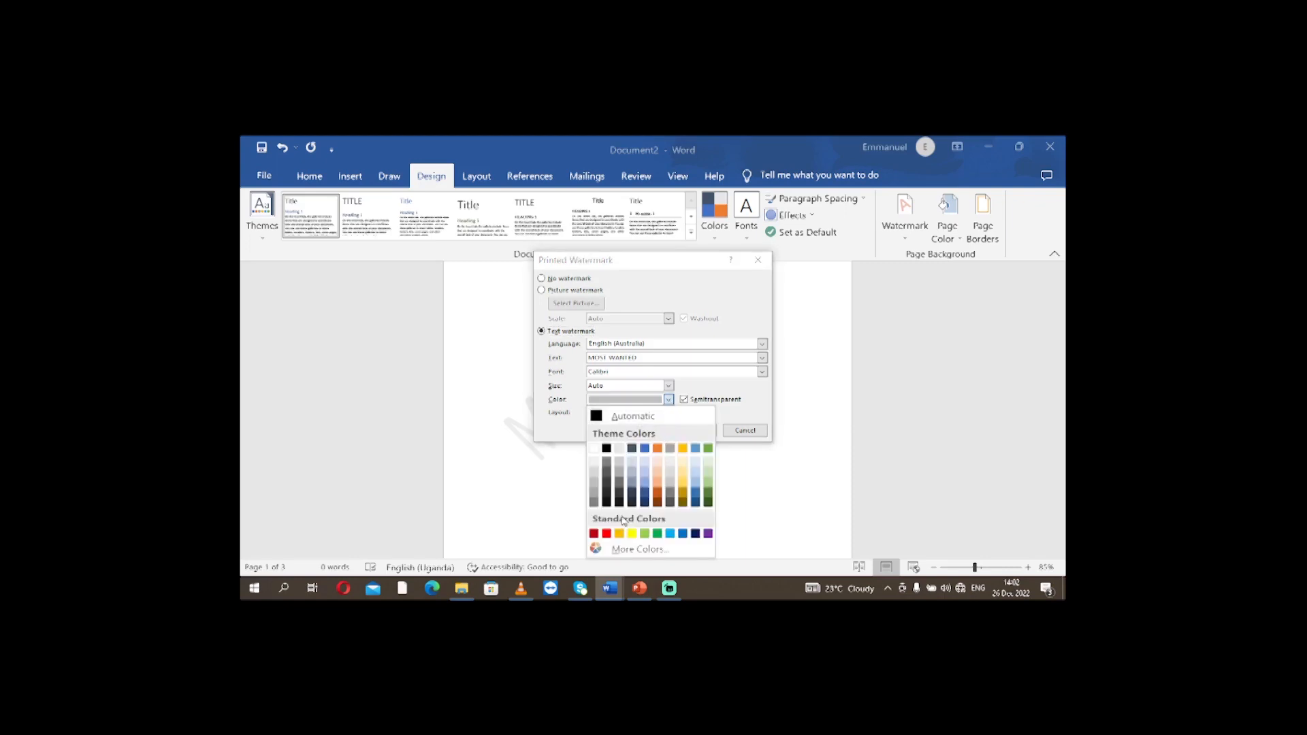
{"action": "left_click", "coordinate": [607, 533]}
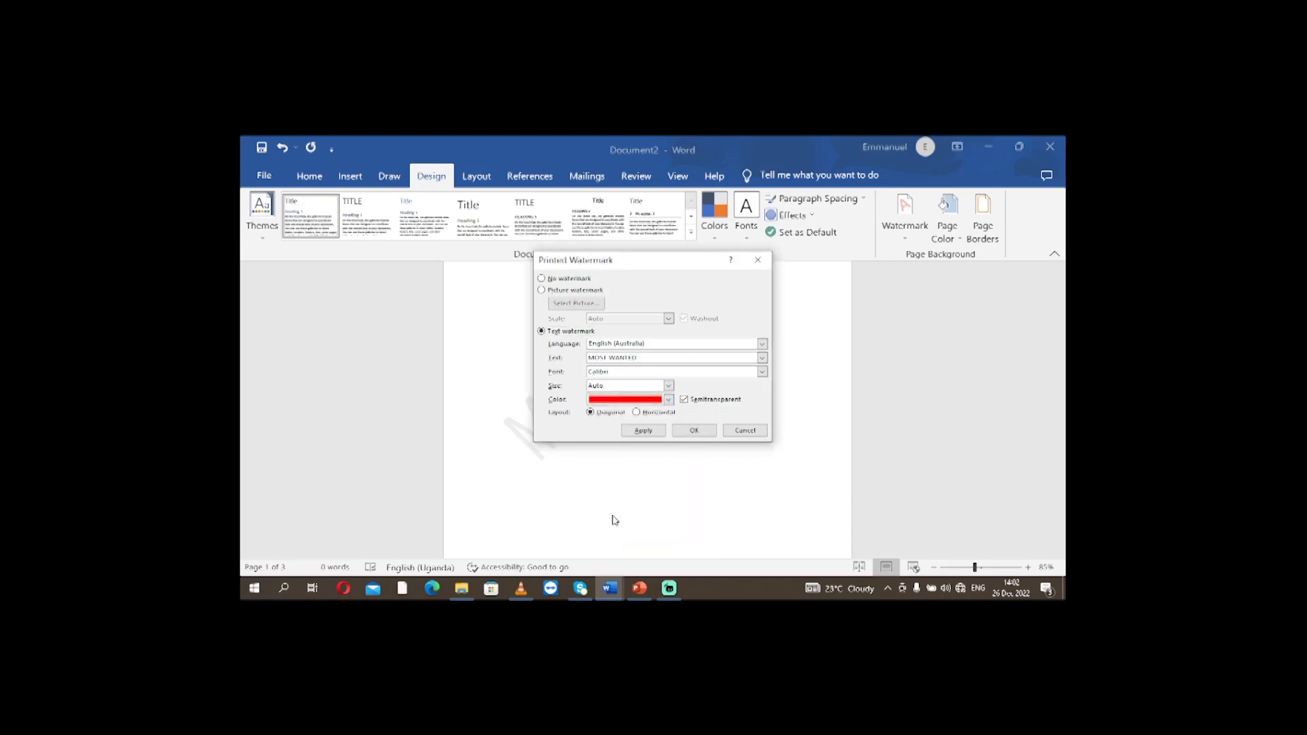
{"action": "left_click", "coordinate": [669, 389]}
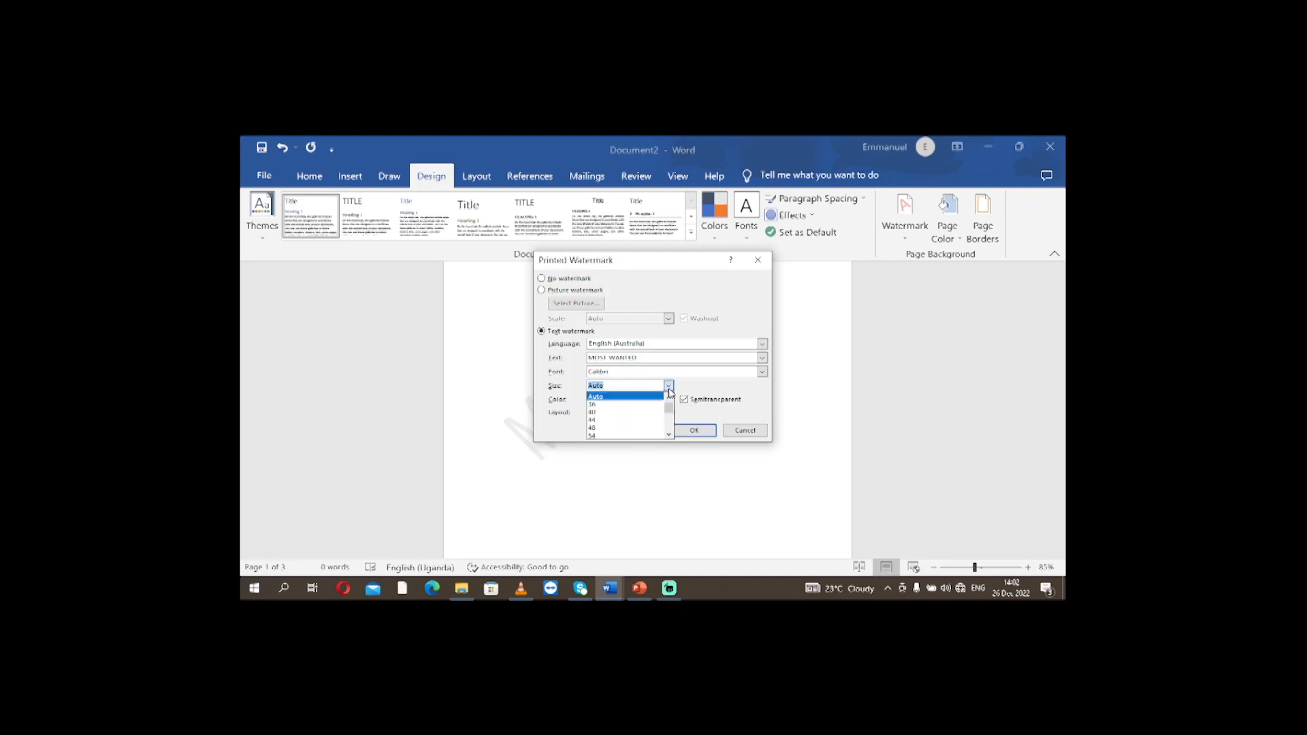
{"action": "left_click", "coordinate": [605, 412]}
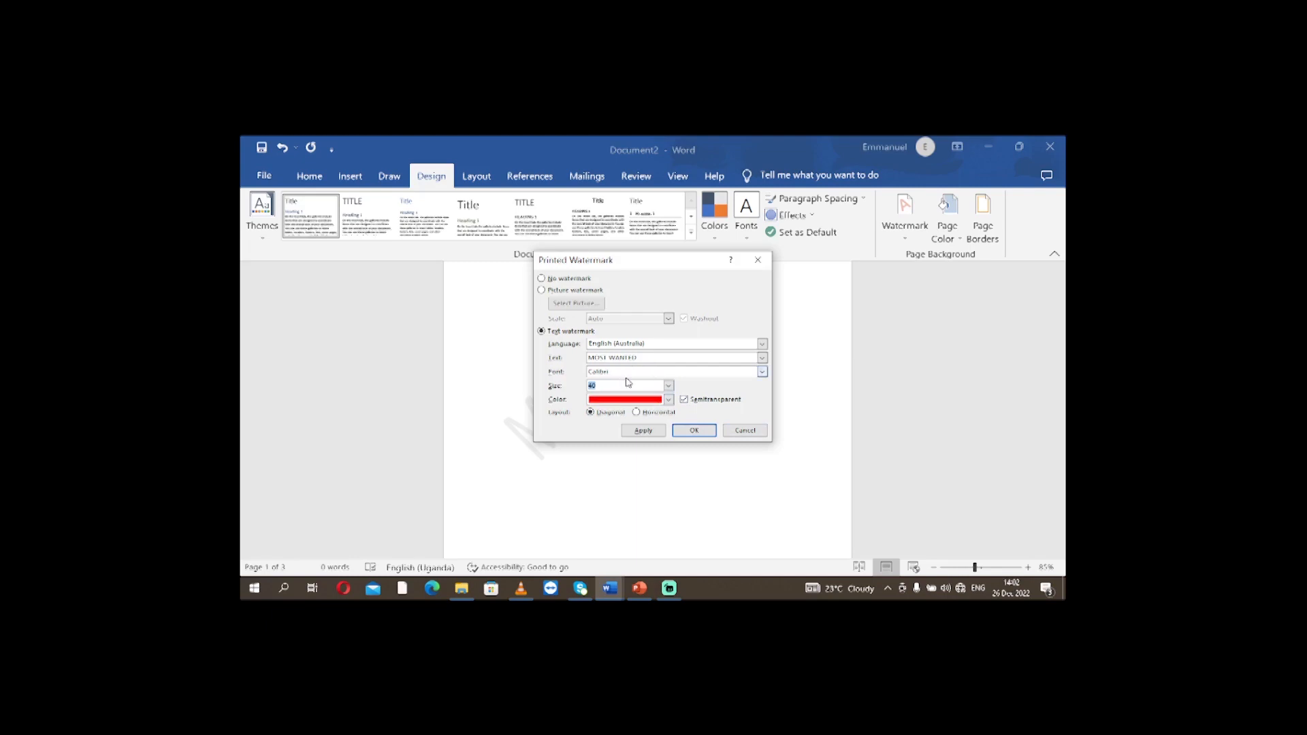
Set the watermark font to Dubai Medium and apply the custom watermark settings.
{"action": "left_click", "coordinate": [762, 371]}
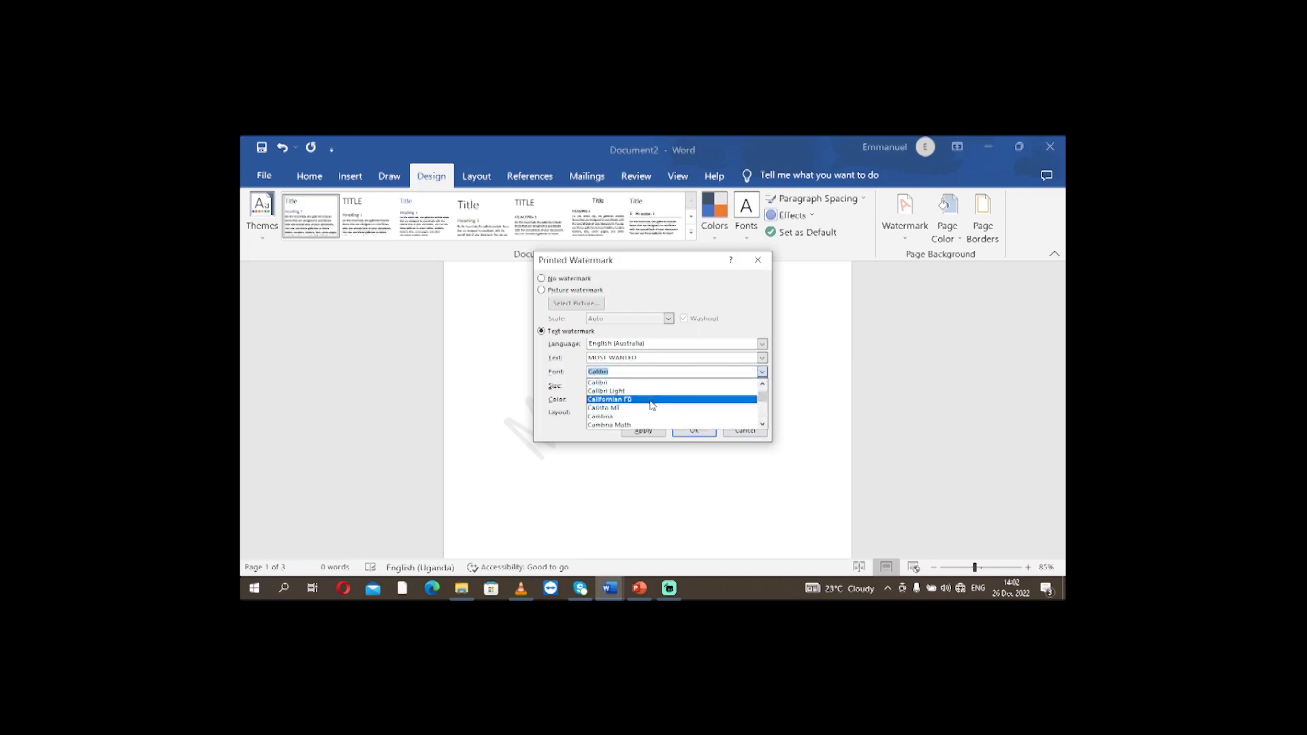
{"action": "scroll", "coordinate": [652, 408], "scroll_direction": "down", "scroll_amount": 7}
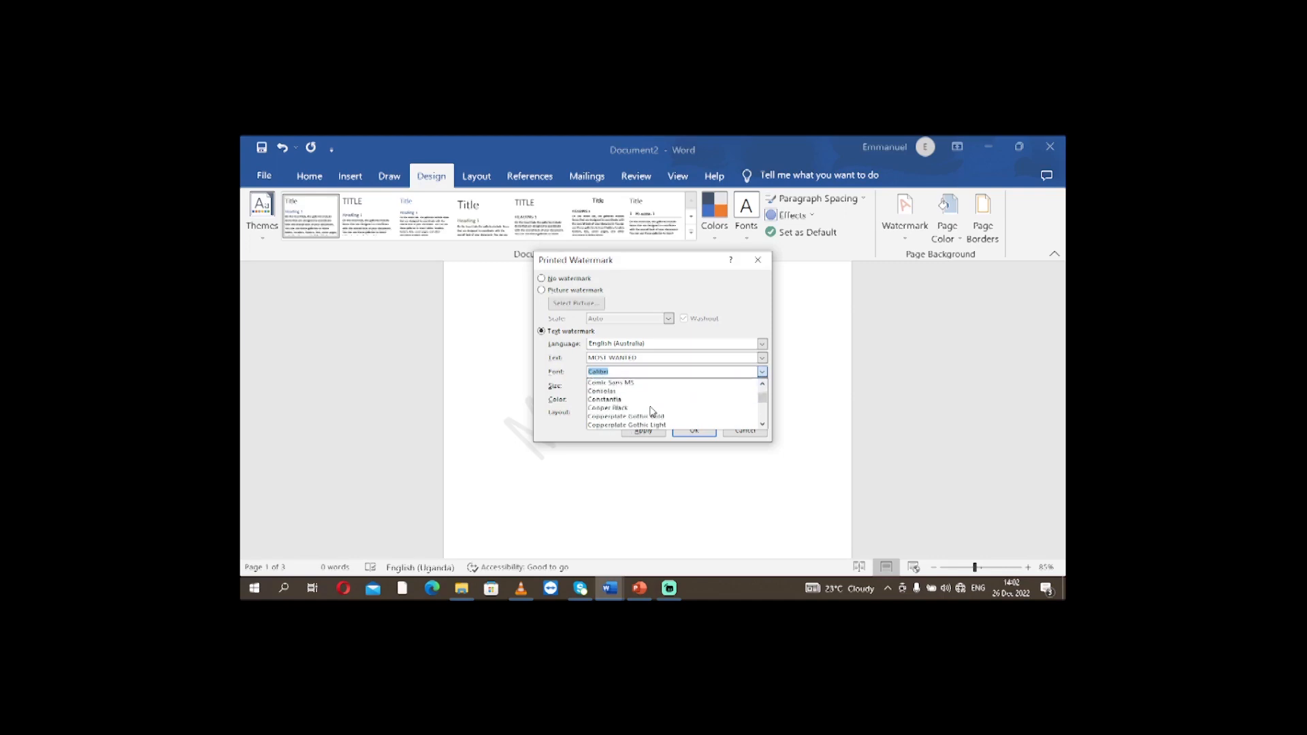
{"action": "scroll", "coordinate": [652, 411], "scroll_direction": "down", "scroll_amount": 1}
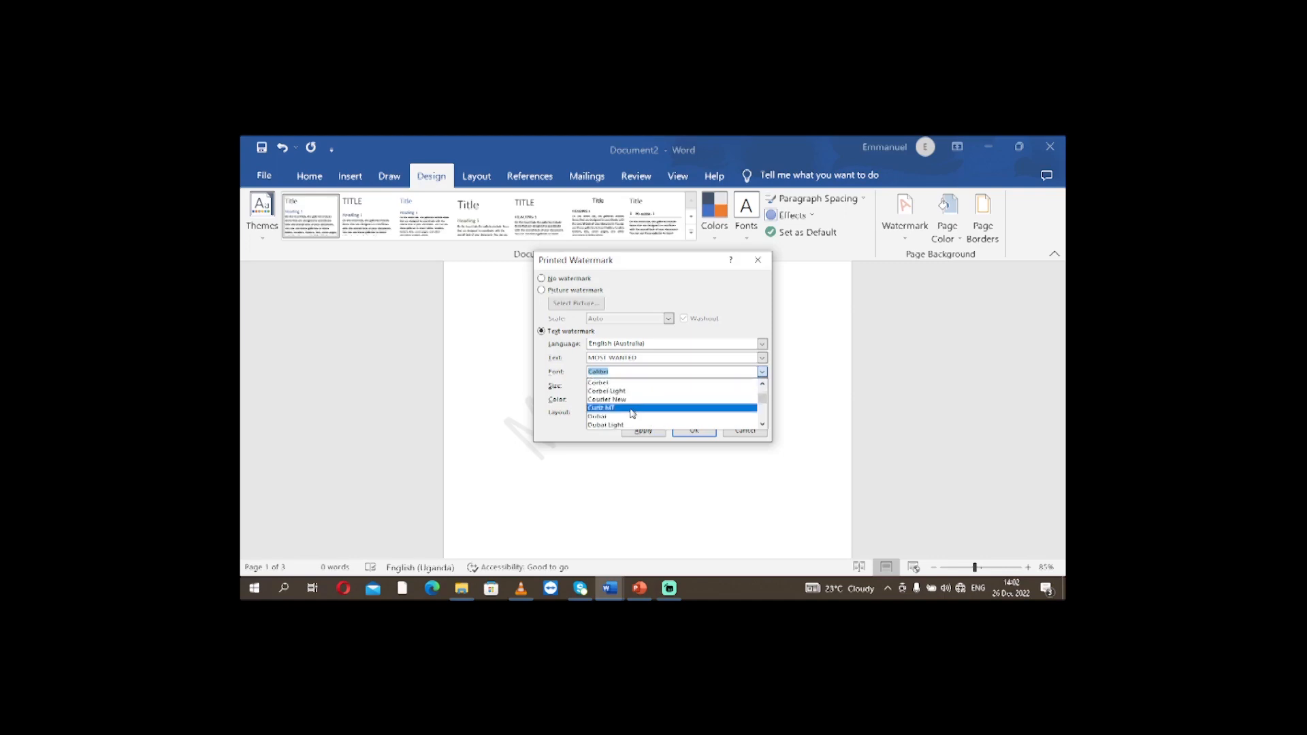
{"action": "scroll", "coordinate": [629, 422], "scroll_direction": "down", "scroll_amount": 1}
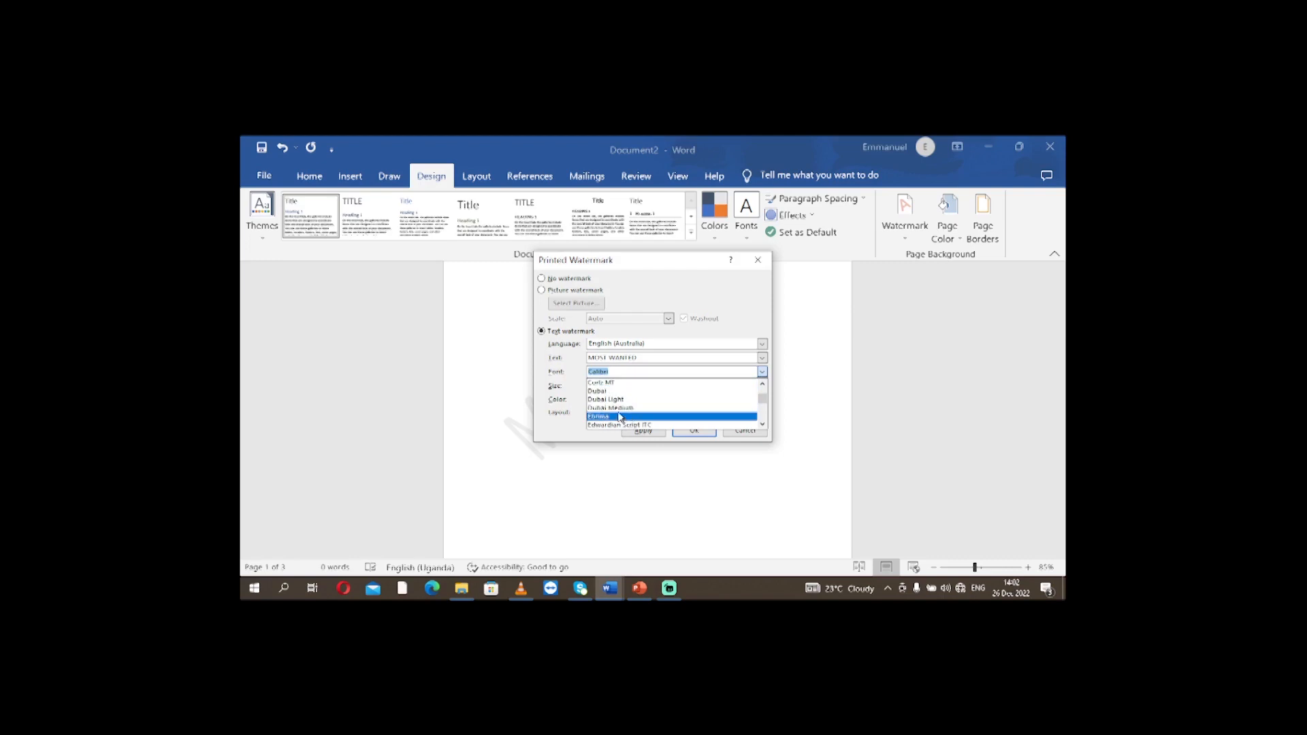
{"action": "left_click", "coordinate": [620, 408]}
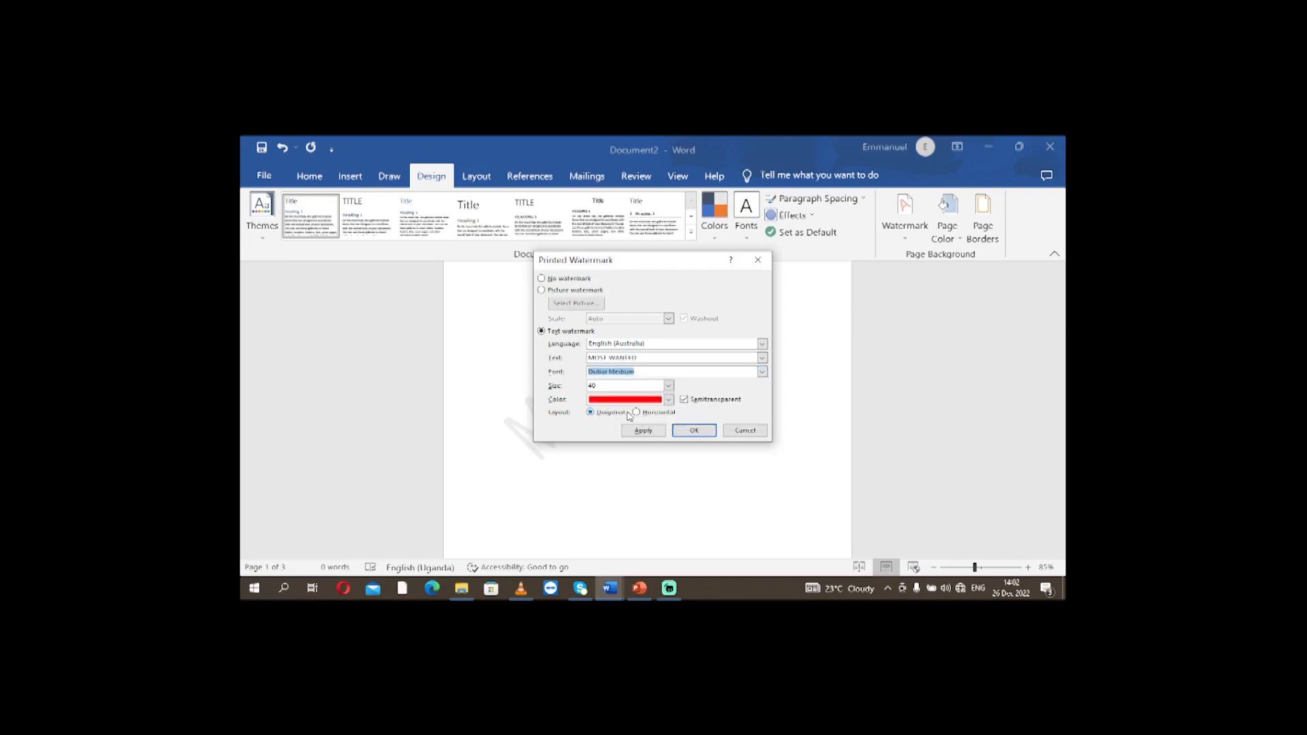
{"action": "left_click", "coordinate": [694, 431]}
Examine all three pages to check the restyled MOST WANTED watermark.
{"action": "scroll", "coordinate": [851, 409], "scroll_direction": "down", "scroll_amount": 5}
{"action": "scroll", "coordinate": [850, 408], "scroll_direction": "down", "scroll_amount": 10}
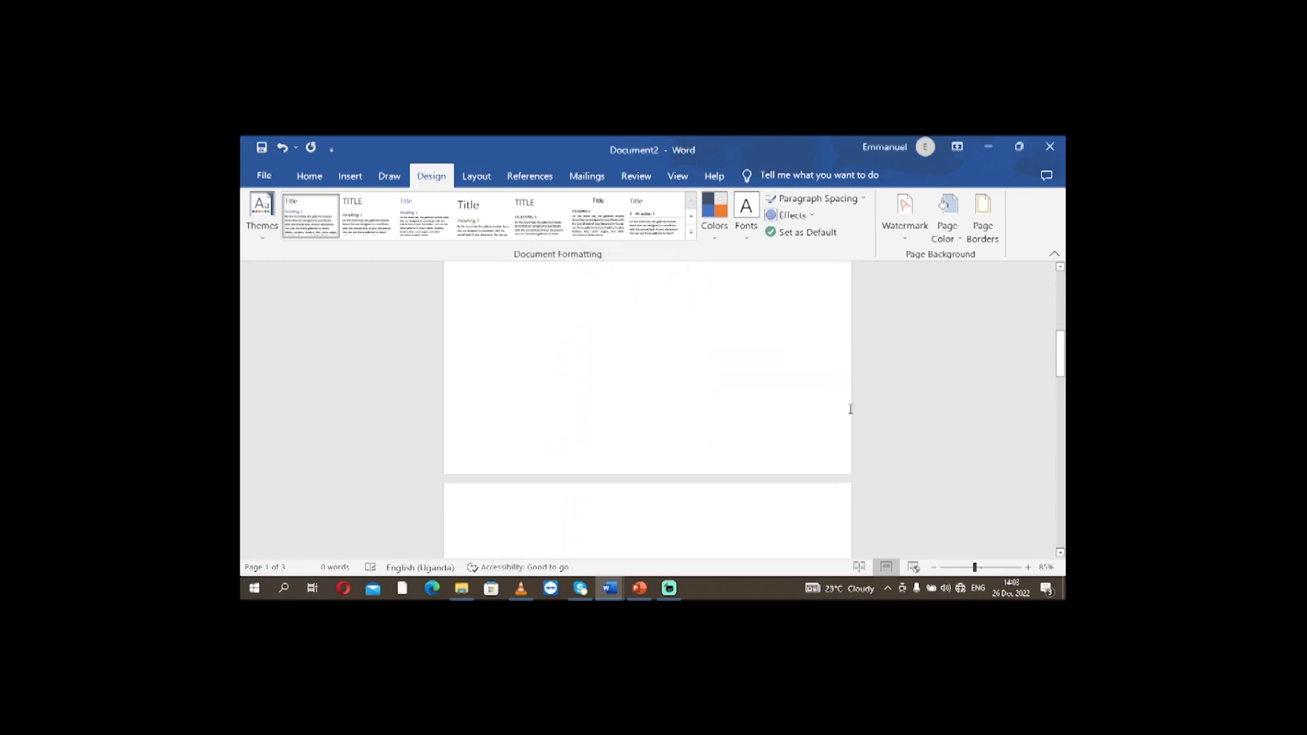
{"action": "scroll", "coordinate": [850, 409], "scroll_direction": "down", "scroll_amount": 6}
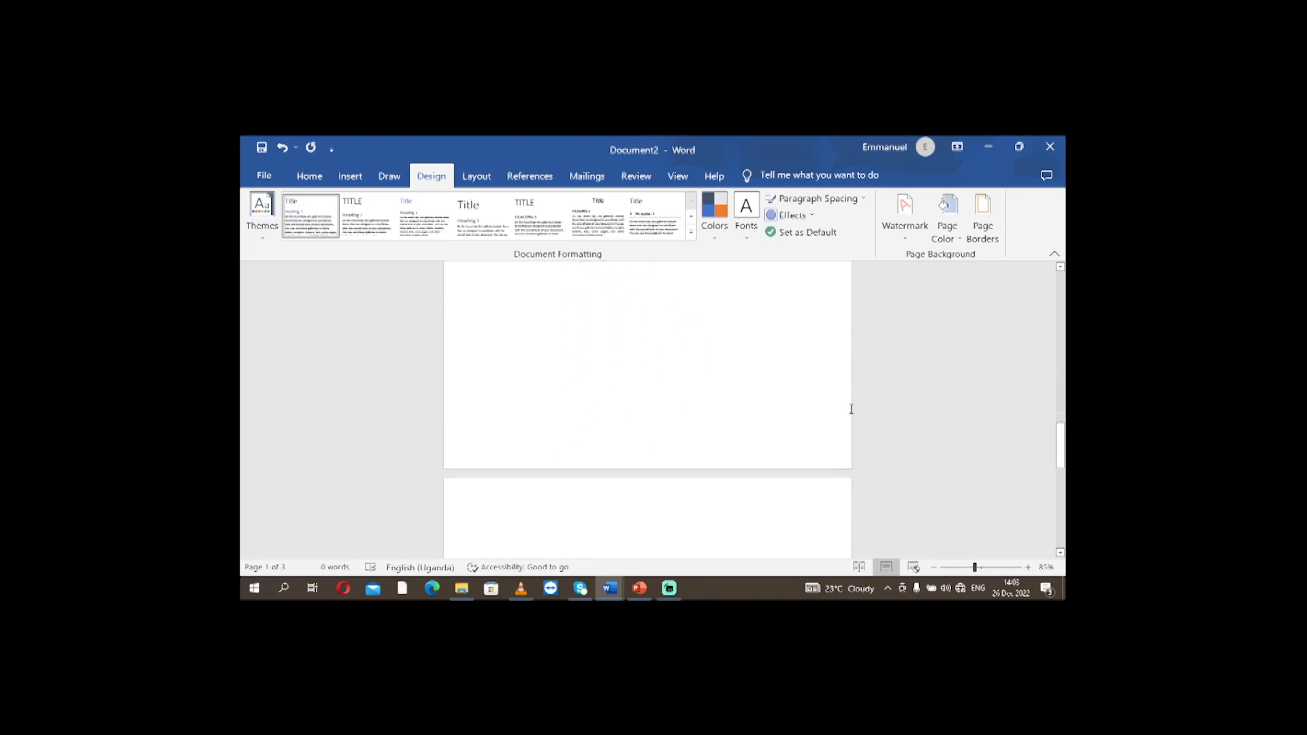
{"action": "scroll", "coordinate": [637, 365], "scroll_direction": "up", "scroll_amount": 1}
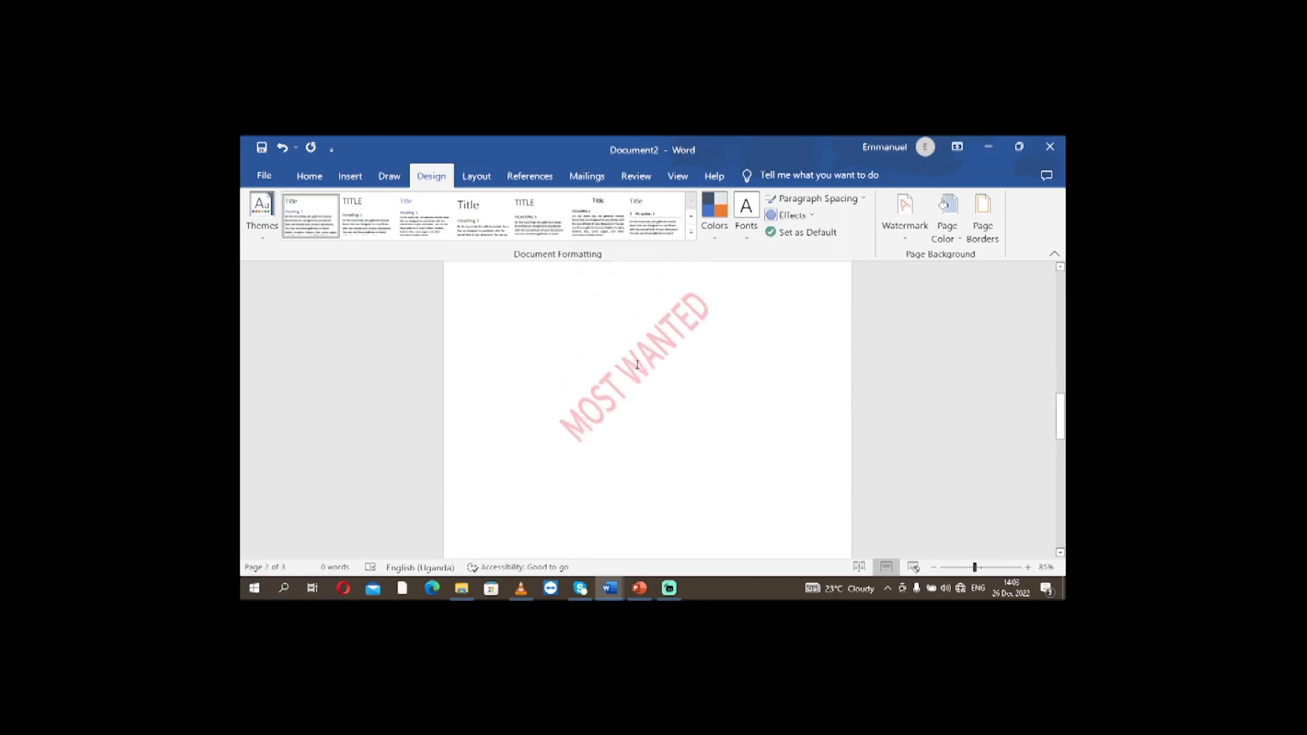
{"action": "scroll", "coordinate": [683, 399], "scroll_direction": "down", "scroll_amount": 10}
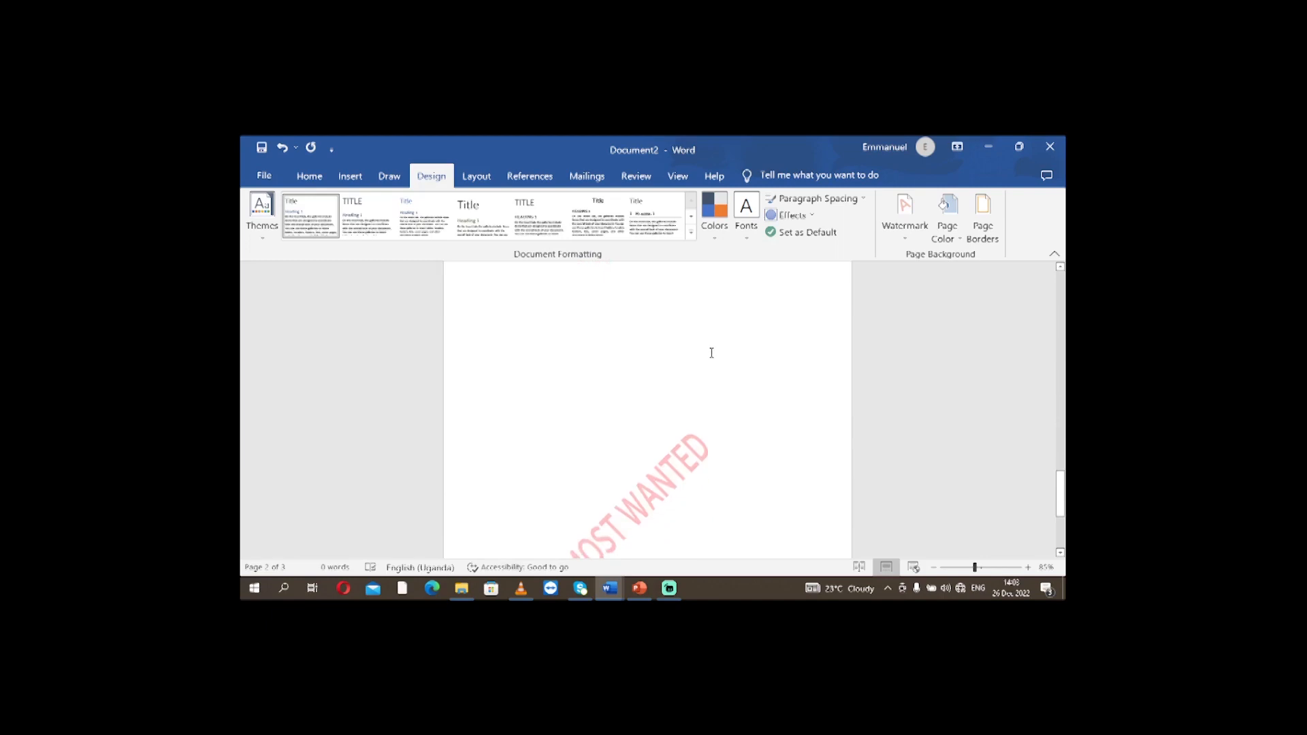
{"action": "scroll", "coordinate": [713, 347], "scroll_direction": "down", "scroll_amount": 1}
{"action": "scroll", "coordinate": [712, 341], "scroll_direction": "up", "scroll_amount": 9}
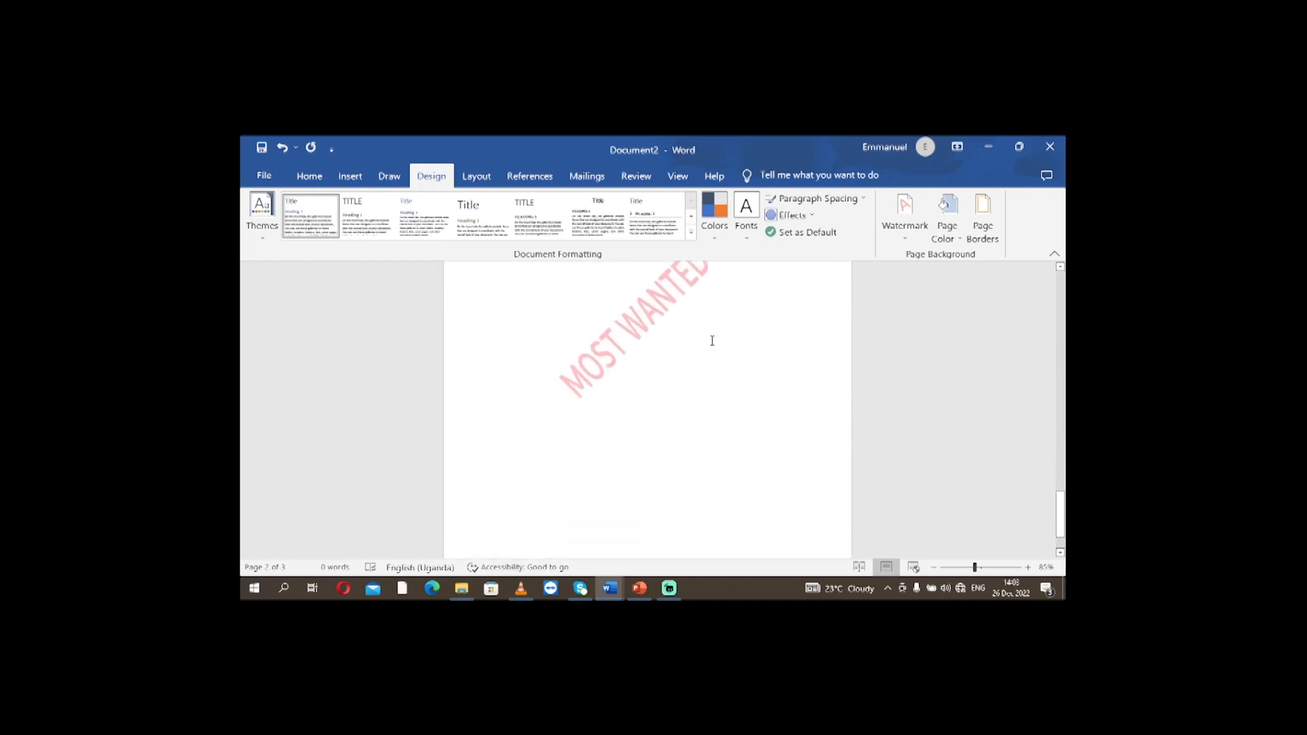
{"action": "scroll", "coordinate": [708, 339], "scroll_direction": "up", "scroll_amount": 5}
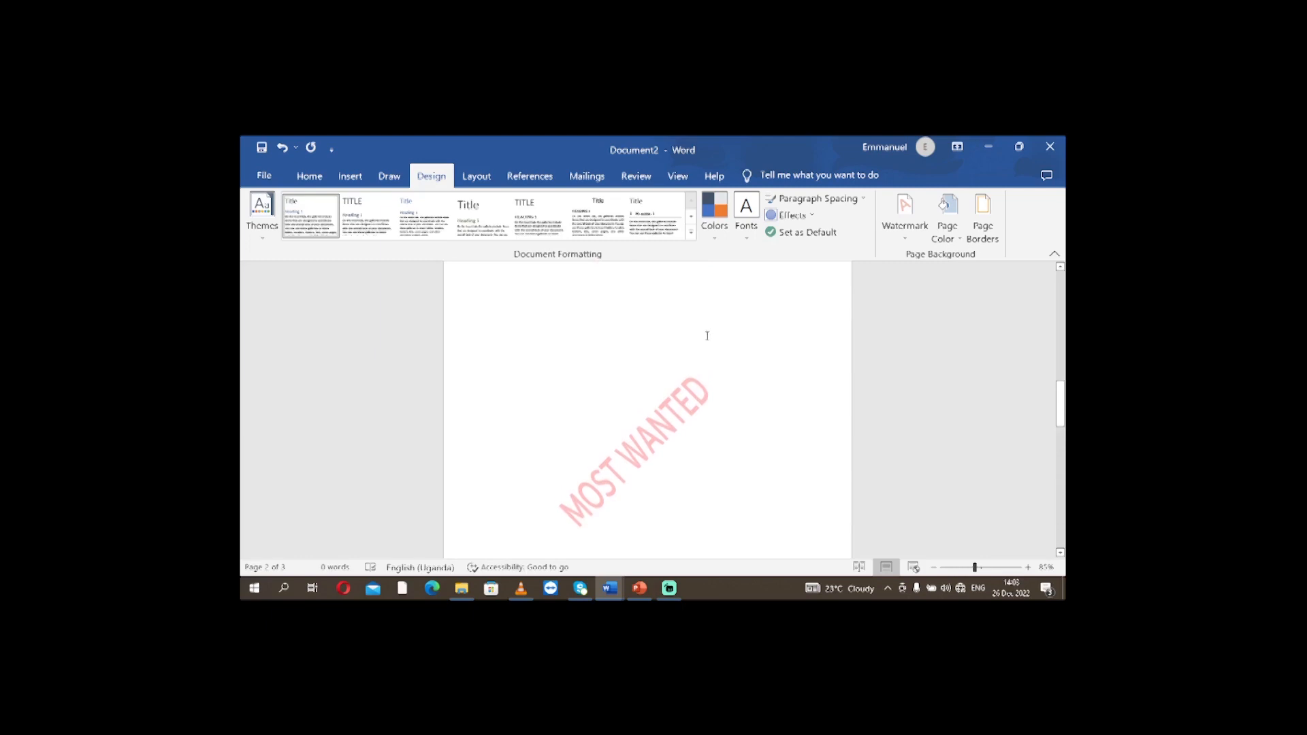
{"action": "scroll", "coordinate": [712, 344], "scroll_direction": "up", "scroll_amount": 10}
{"action": "scroll", "coordinate": [715, 351], "scroll_direction": "up", "scroll_amount": 5}
{"action": "scroll", "coordinate": [673, 393], "scroll_direction": "down", "scroll_amount": 1}
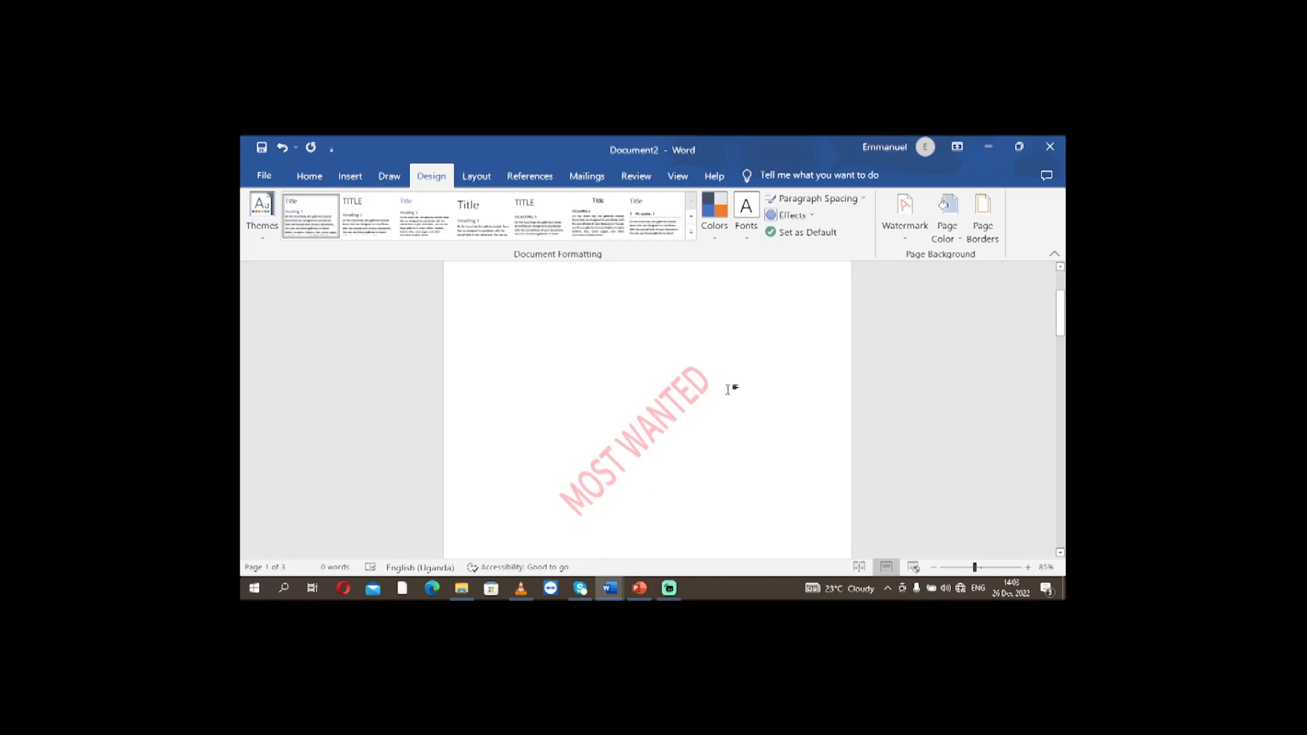
{"action": "scroll", "coordinate": [663, 477], "scroll_direction": "down", "scroll_amount": 2}
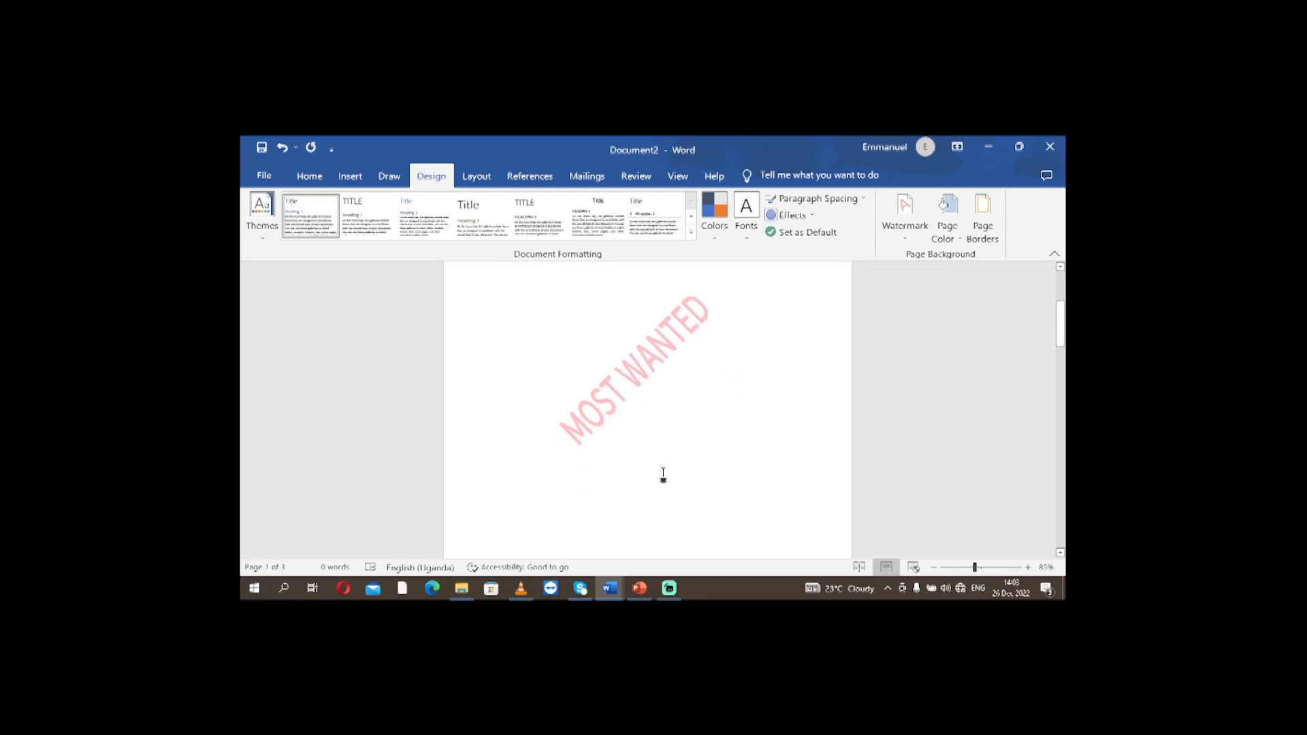
Check the red MOST WANTED watermark from page 1 through page 3.
{"action": "scroll", "coordinate": [742, 402], "scroll_direction": "down", "scroll_amount": 10}
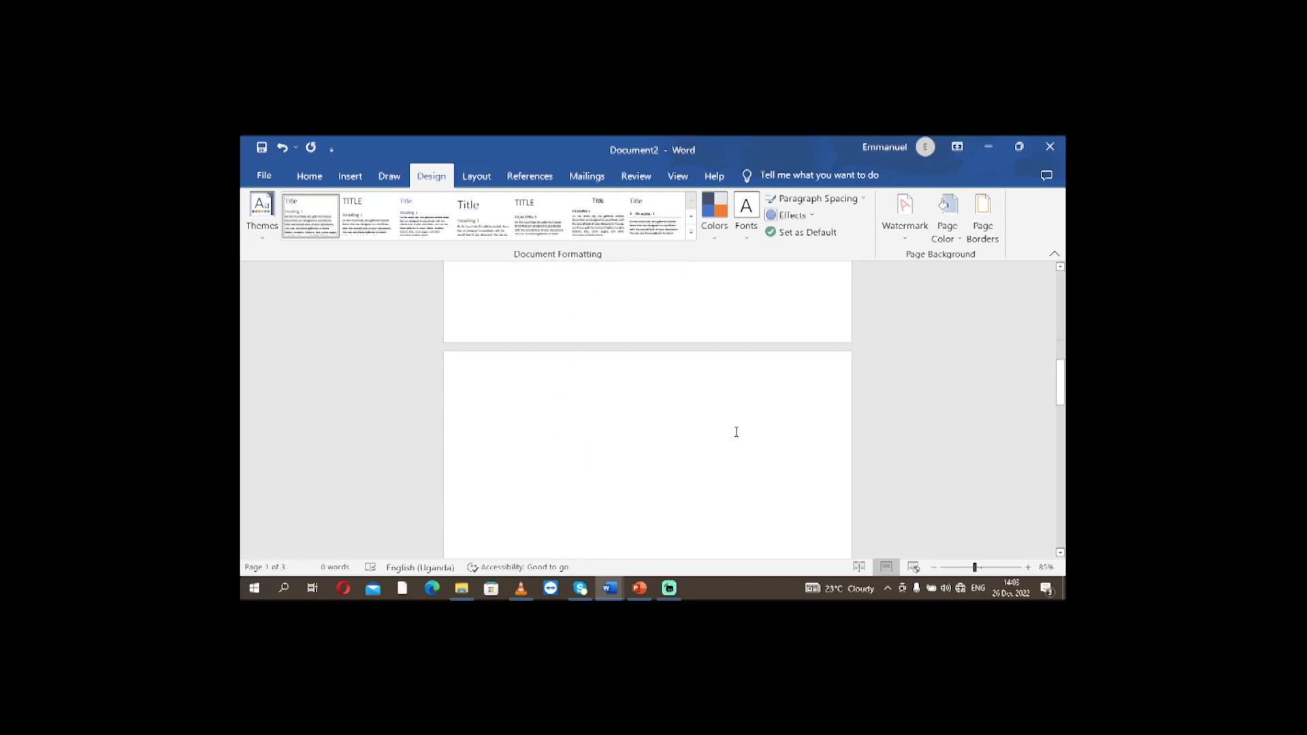
{"action": "scroll", "coordinate": [674, 489], "scroll_direction": "down", "scroll_amount": 10}
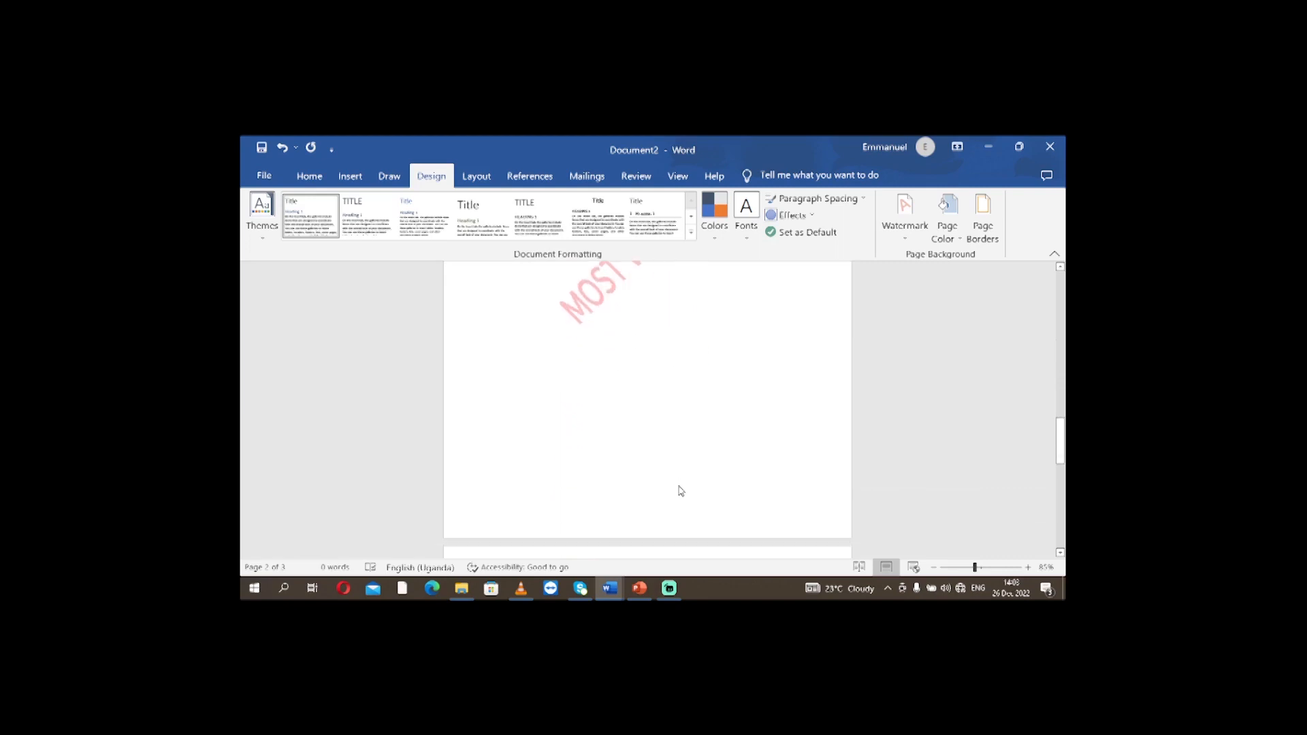
{"action": "scroll", "coordinate": [613, 443], "scroll_direction": "down", "scroll_amount": 5}
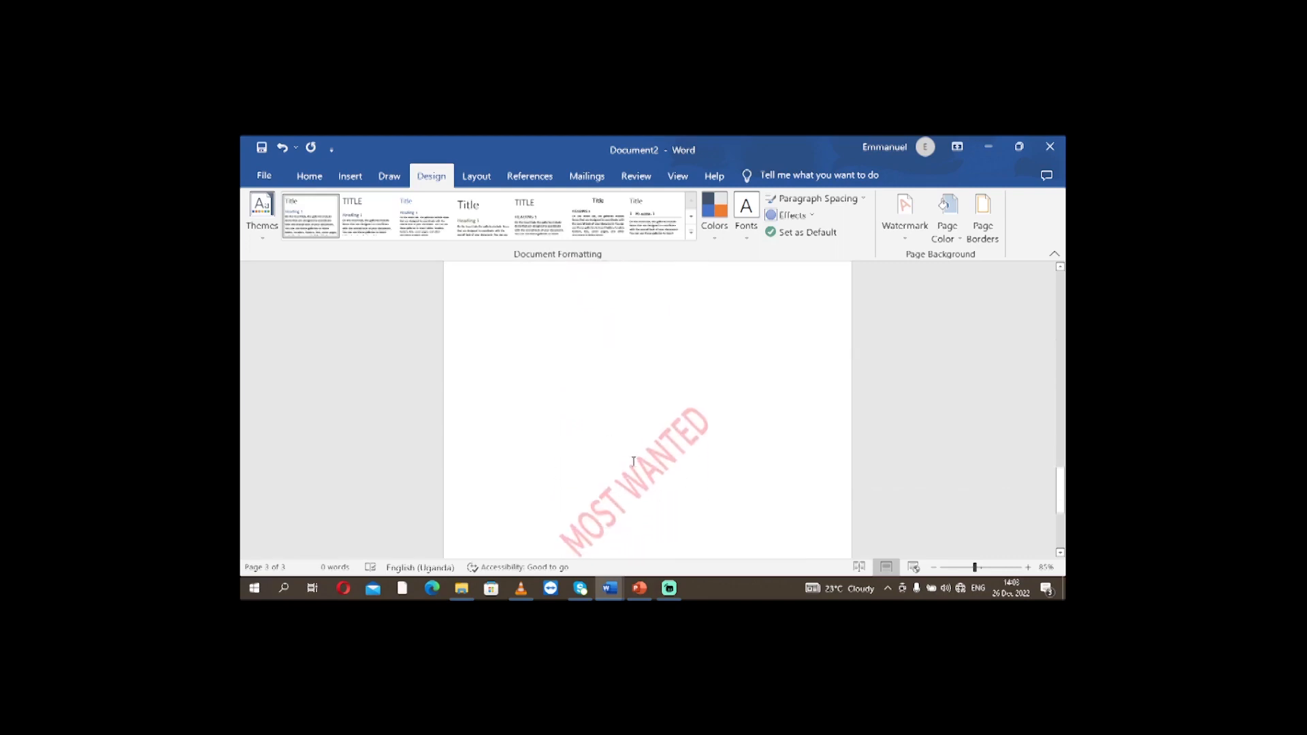
{"action": "scroll", "coordinate": [631, 446], "scroll_direction": "up", "scroll_amount": 15}
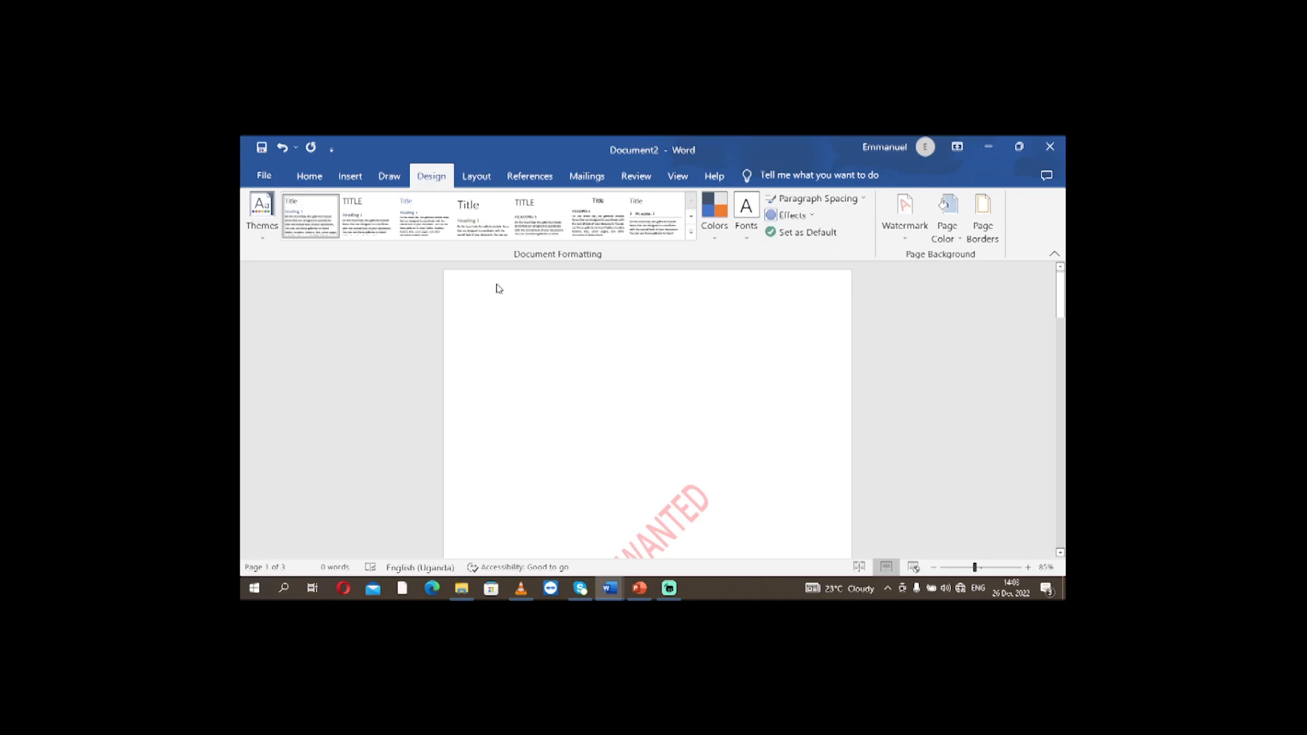
{"action": "double_click", "coordinate": [496, 288]}
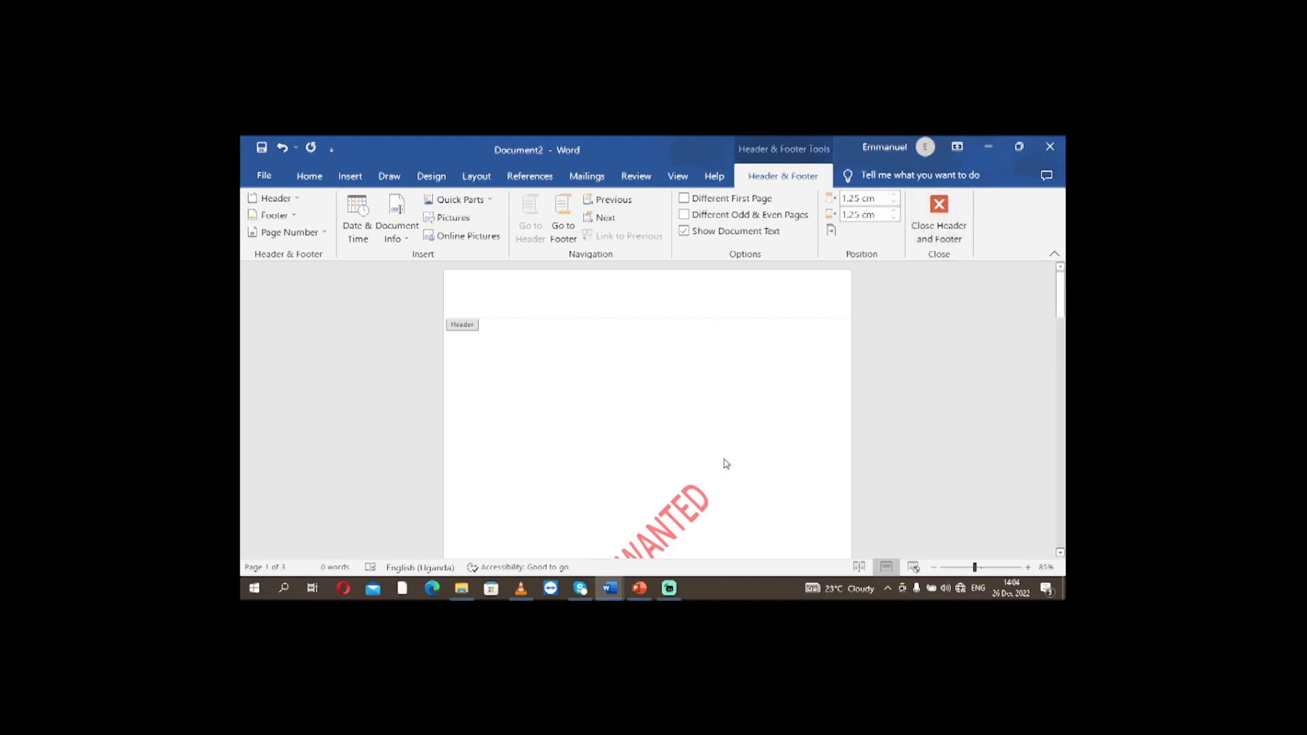
{"action": "scroll", "coordinate": [725, 459], "scroll_direction": "down", "scroll_amount": 5}
{"action": "scroll", "coordinate": [725, 456], "scroll_direction": "down", "scroll_amount": 5}
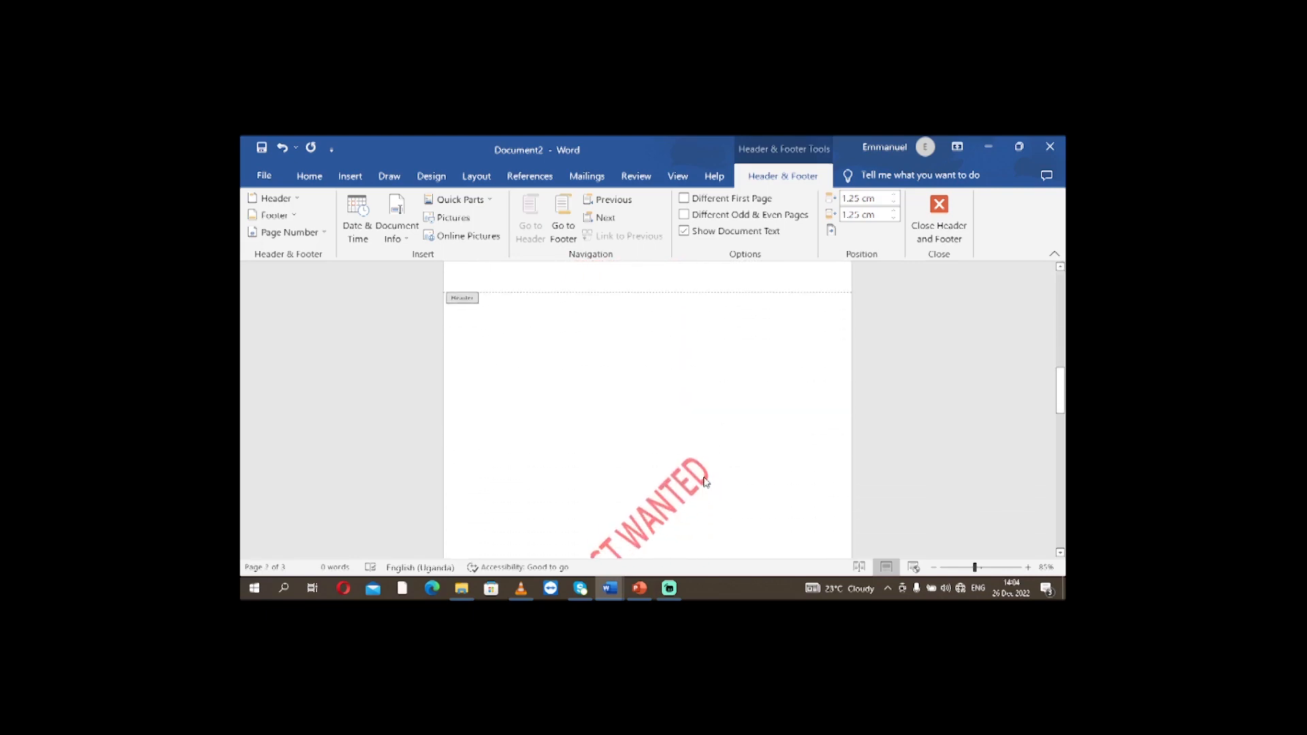
{"action": "double_click", "coordinate": [705, 482]}
{"action": "scroll", "coordinate": [705, 479], "scroll_direction": "down", "scroll_amount": 3}
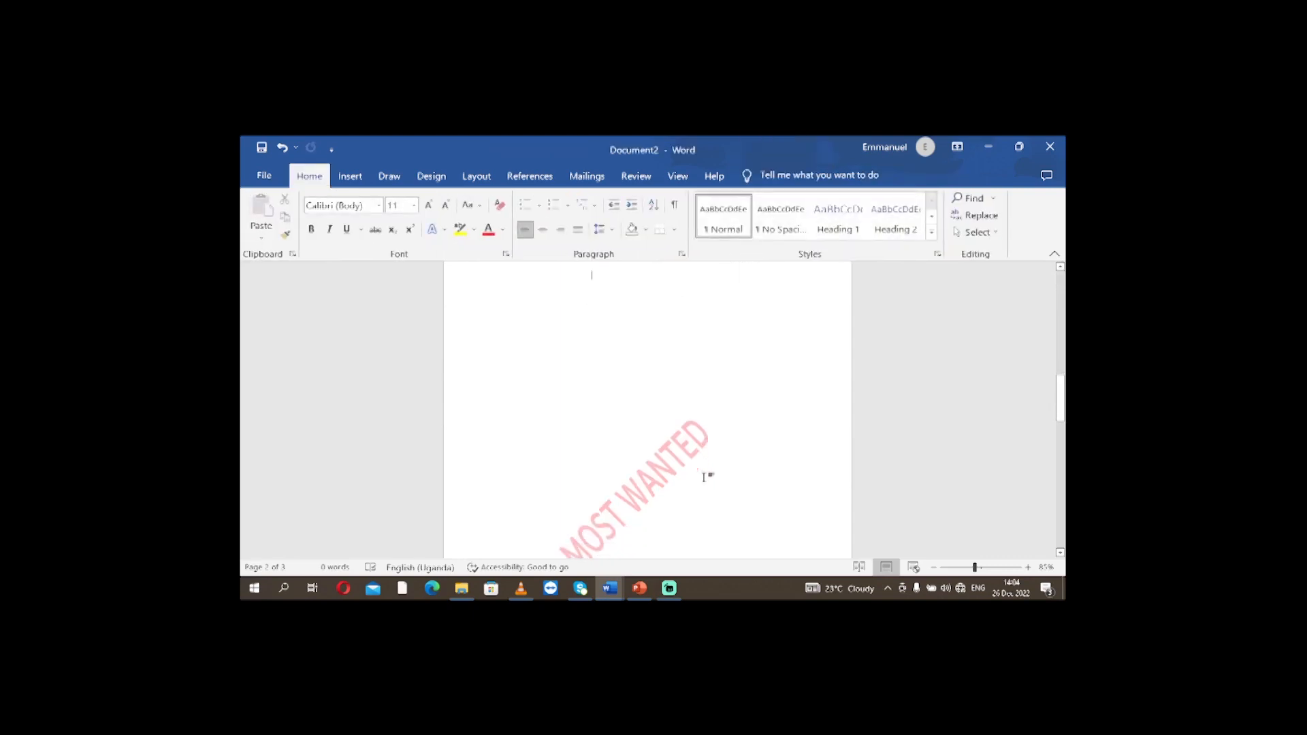
{"action": "scroll", "coordinate": [704, 477], "scroll_direction": "down", "scroll_amount": 5}
{"action": "scroll", "coordinate": [705, 470], "scroll_direction": "up", "scroll_amount": 1}
{"action": "scroll", "coordinate": [705, 471], "scroll_direction": "up", "scroll_amount": 10}
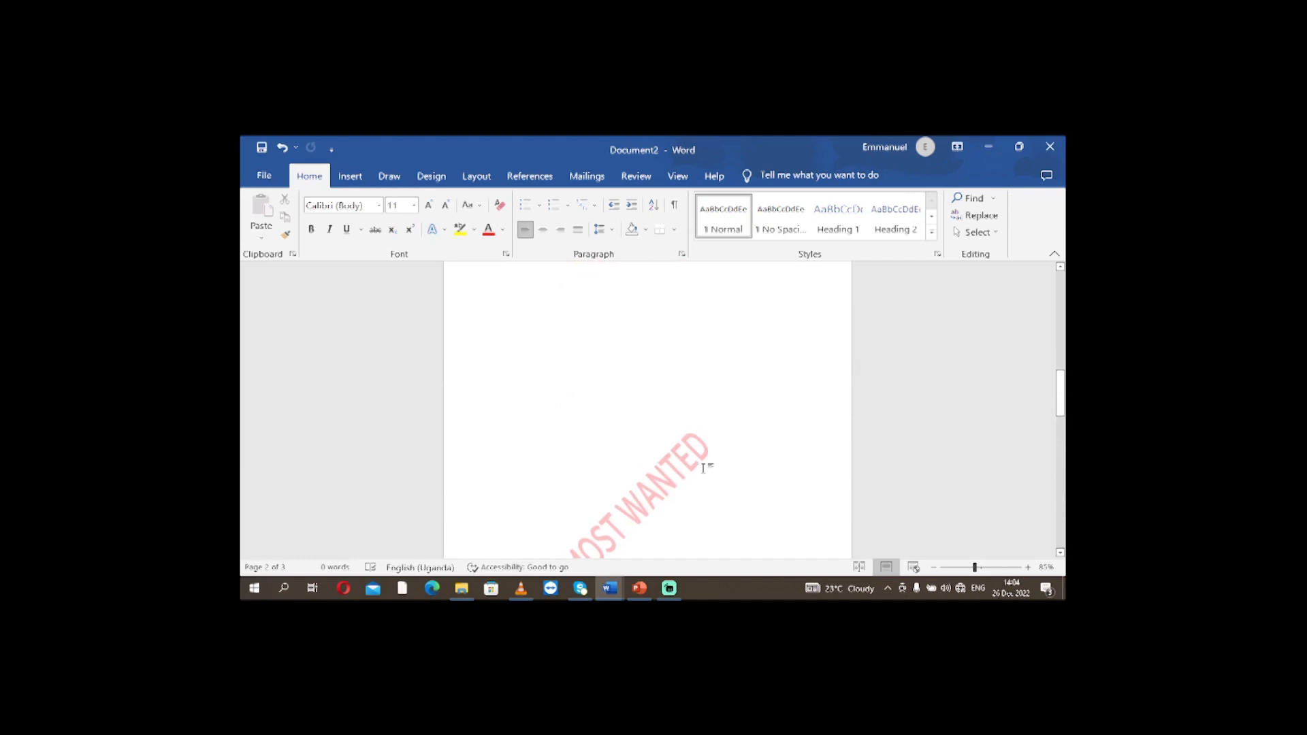
{"action": "scroll", "coordinate": [704, 463], "scroll_direction": "up", "scroll_amount": 8}
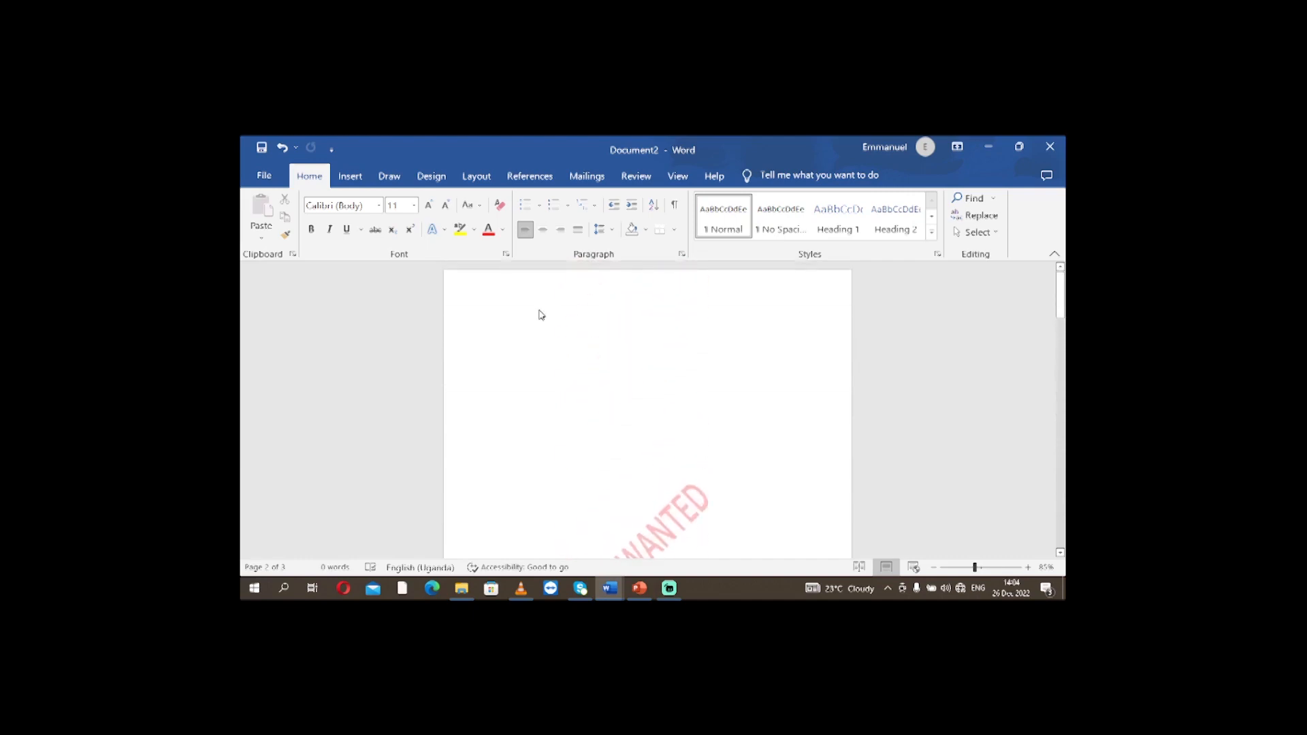
{"action": "double_click", "coordinate": [524, 286]}
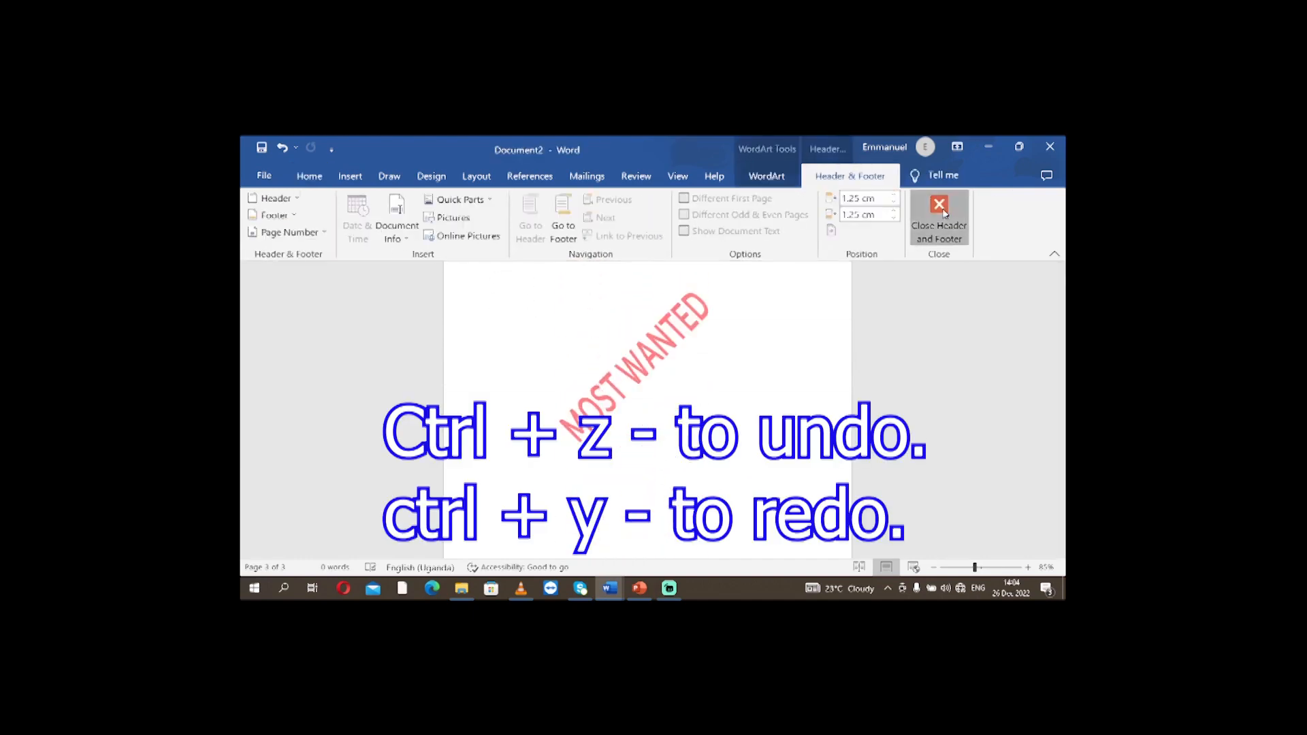
{"action": "left_click", "coordinate": [941, 212]}
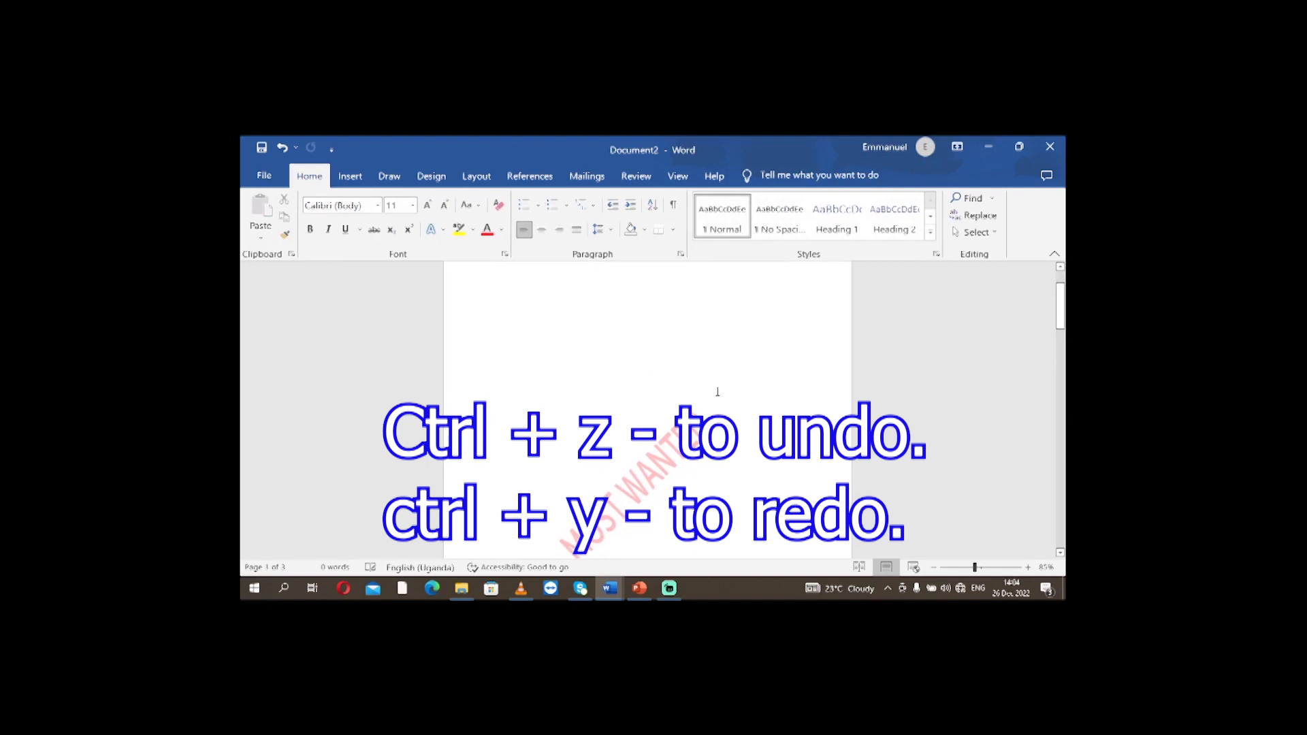
Undo the last watermark formatting change, review the page, and redo the change.
{"action": "key", "text": "ctrl+z"}
{"action": "scroll", "coordinate": [711, 389], "scroll_direction": "down", "scroll_amount": 8}
{"action": "scroll", "coordinate": [744, 315], "scroll_direction": "up", "scroll_amount": 3}
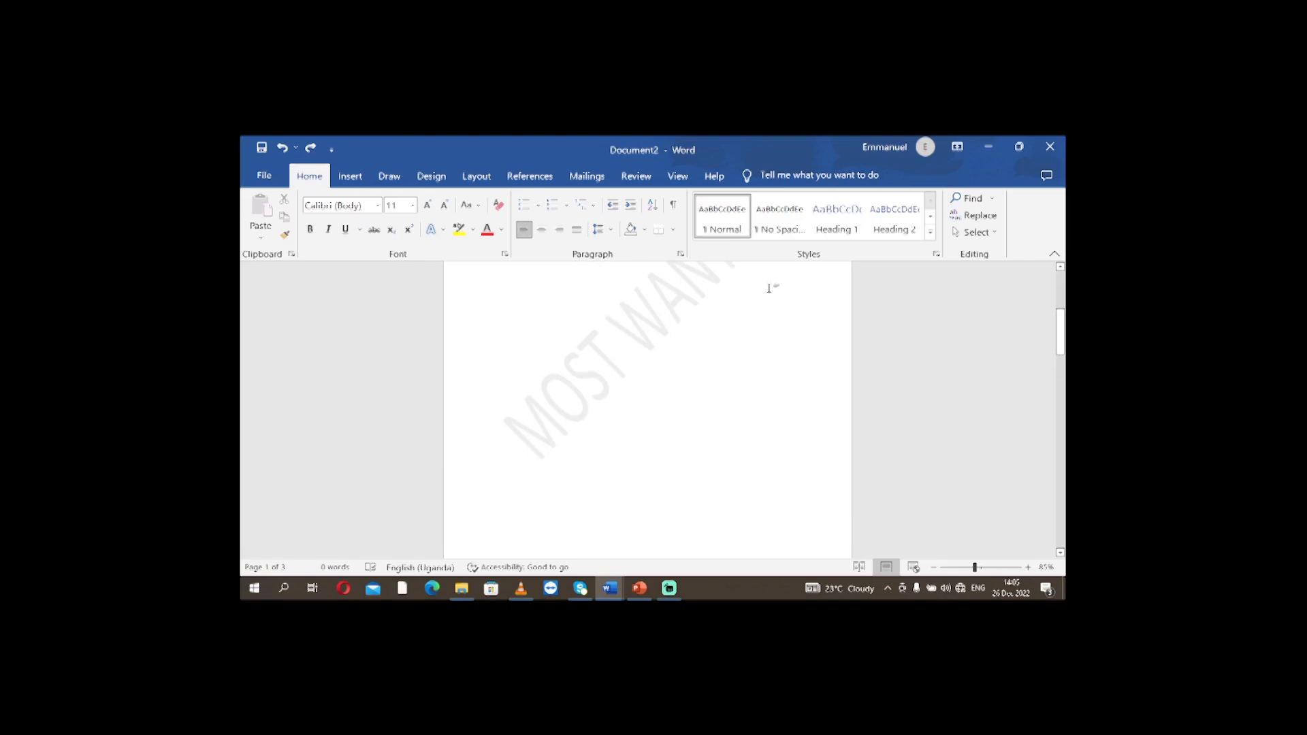
{"action": "key", "text": "ctrl+y"}
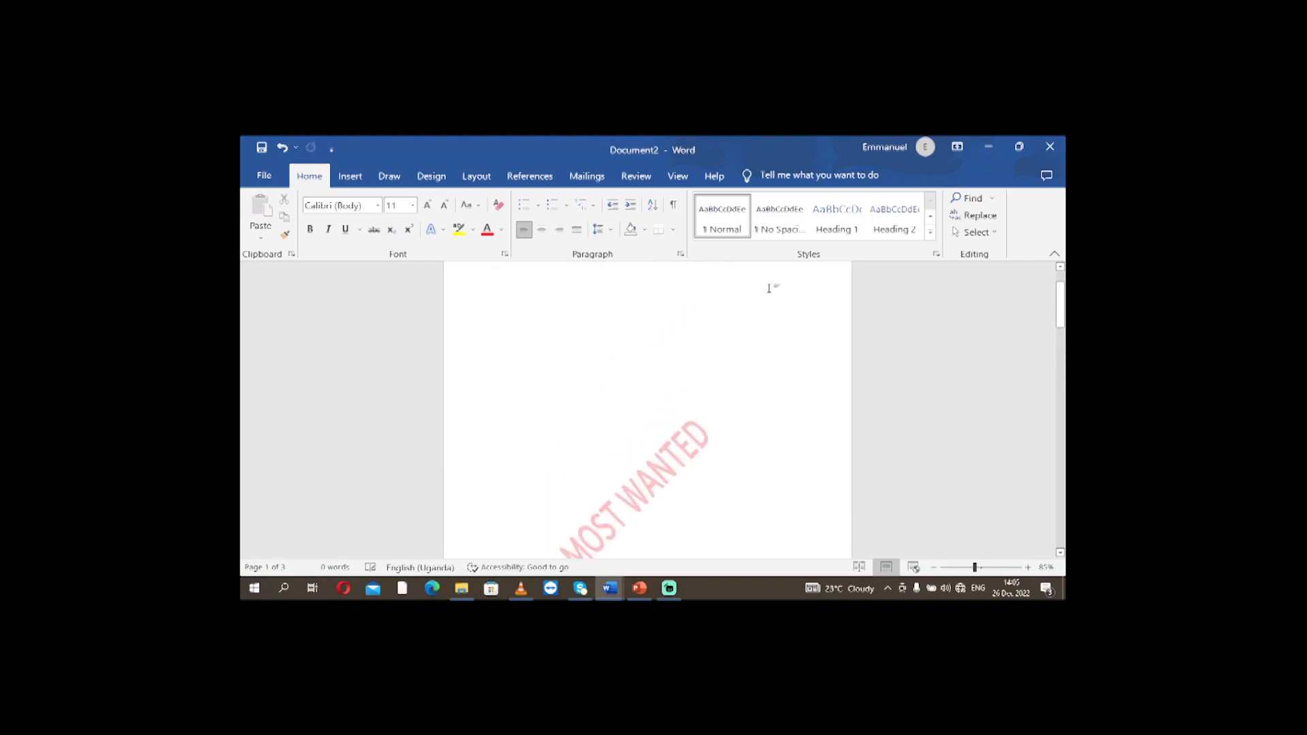
{"action": "scroll", "coordinate": [925, 359], "scroll_direction": "down", "scroll_amount": 2}
{"action": "scroll", "coordinate": [715, 272], "scroll_direction": "up", "scroll_amount": 3}
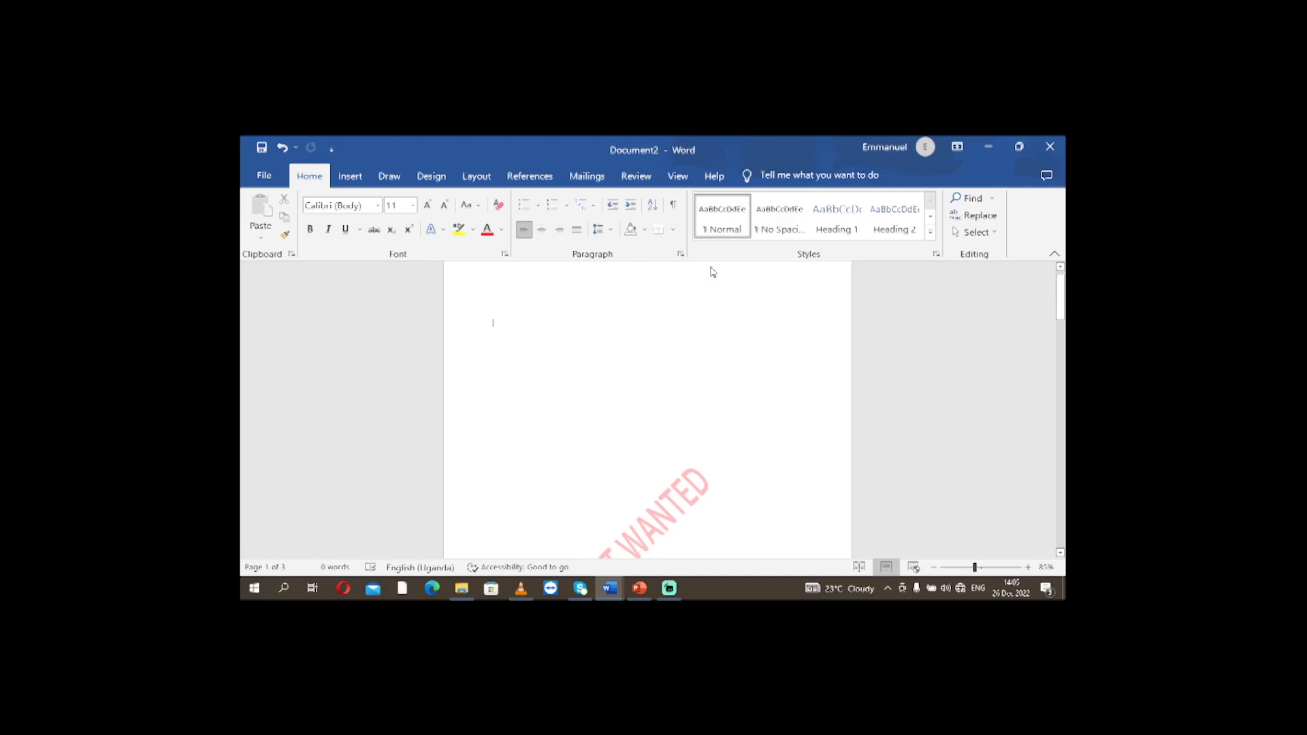
Open the first page's header for editing, select the MOST WANTED watermark, and check it on the other pages.
{"action": "double_click", "coordinate": [507, 289]}
{"action": "scroll", "coordinate": [563, 309], "scroll_direction": "down", "scroll_amount": 3}
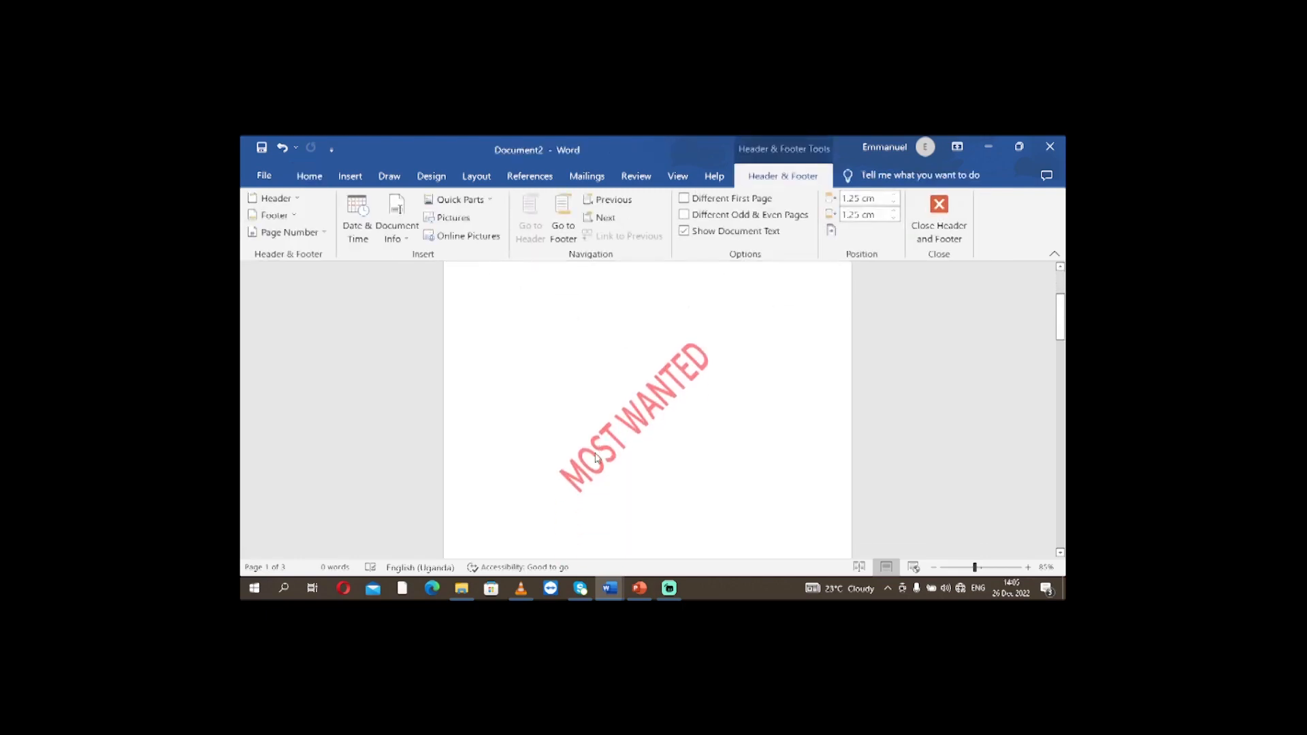
{"action": "left_click", "coordinate": [565, 476]}
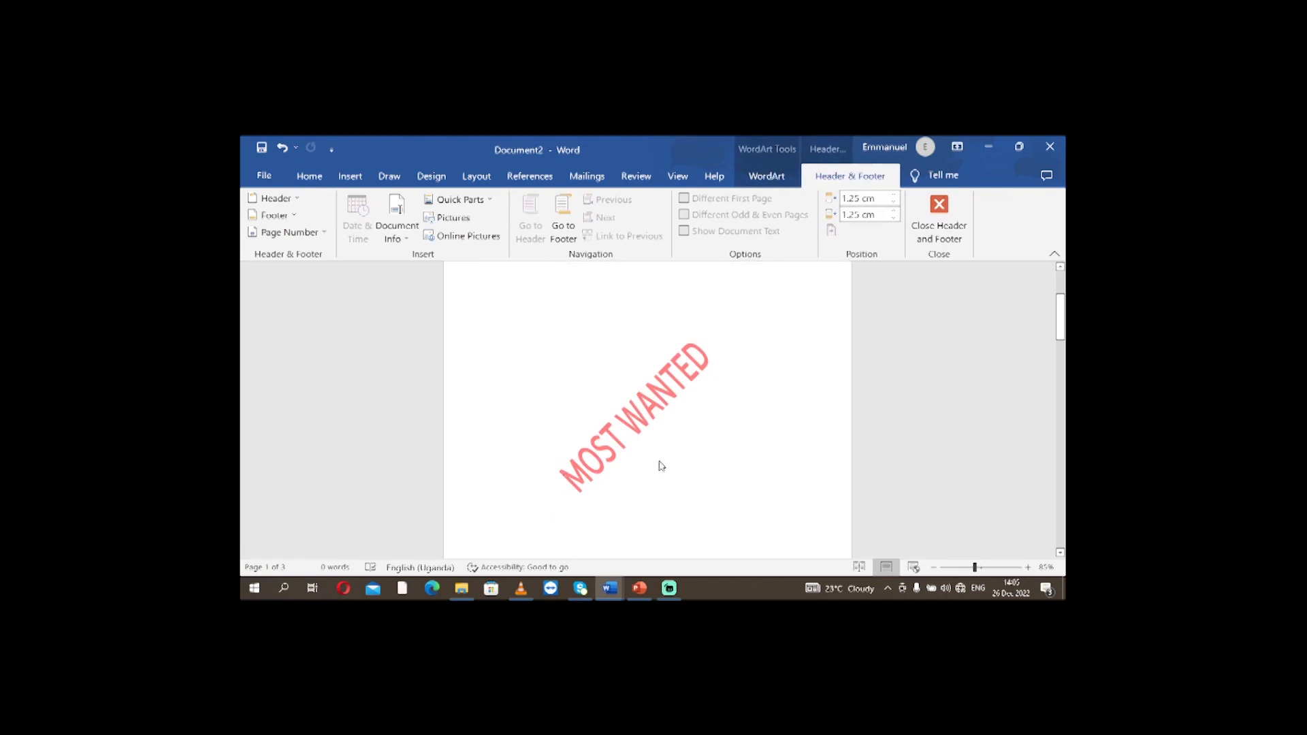
{"action": "scroll", "coordinate": [797, 412], "scroll_direction": "down", "scroll_amount": 5}
{"action": "scroll", "coordinate": [793, 407], "scroll_direction": "down", "scroll_amount": 4}
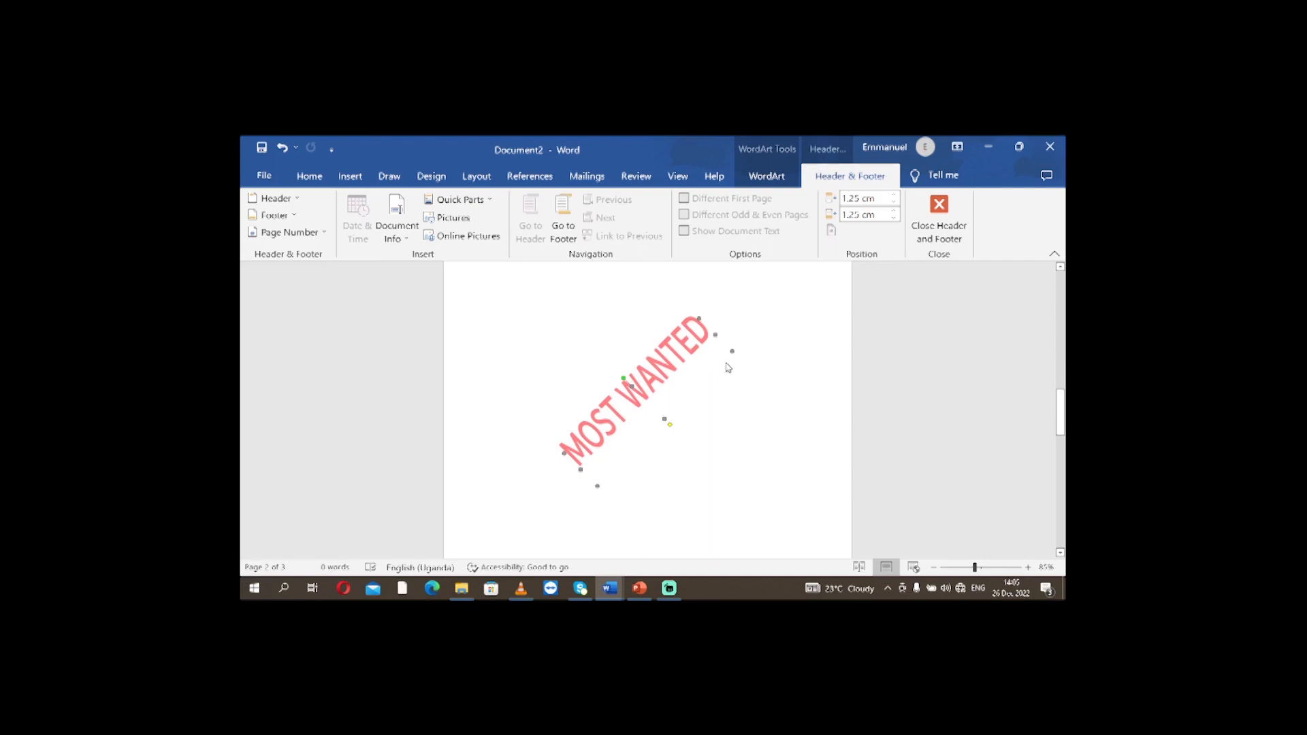
{"action": "scroll", "coordinate": [723, 361], "scroll_direction": "down", "scroll_amount": 10}
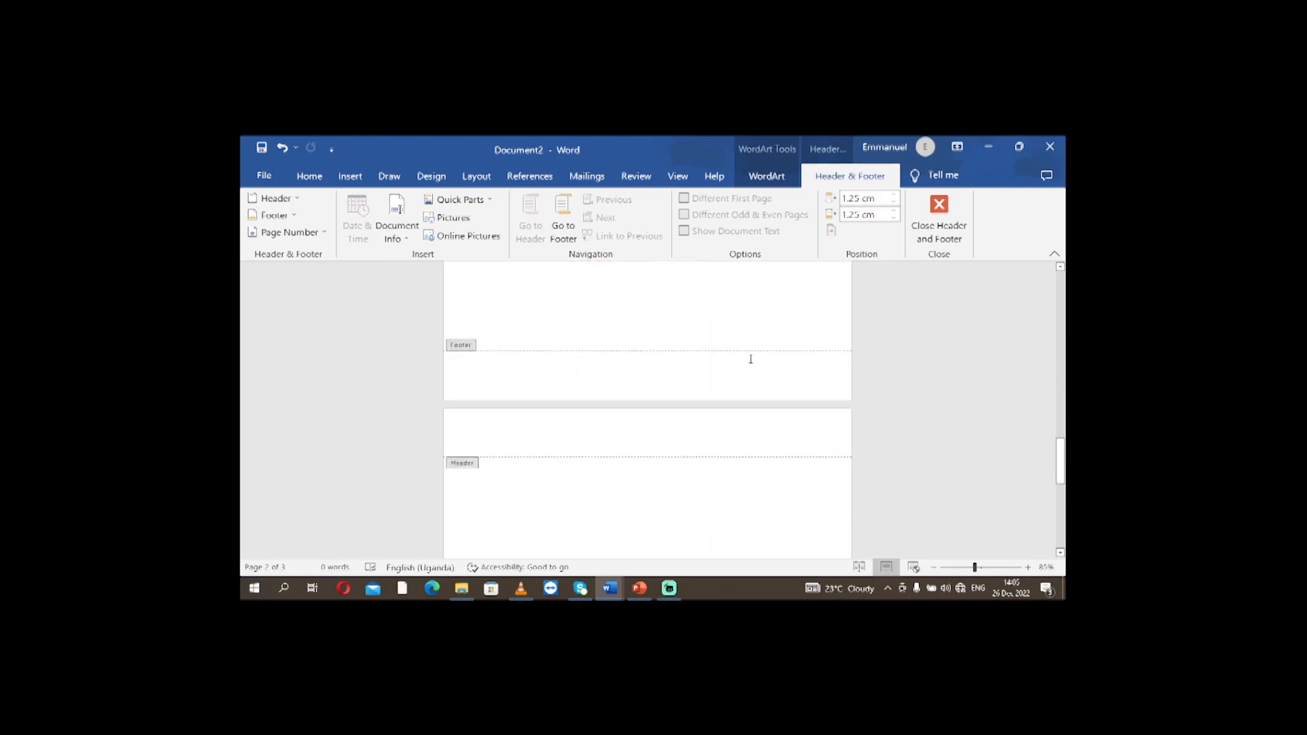
{"action": "scroll", "coordinate": [754, 363], "scroll_direction": "up", "scroll_amount": 10}
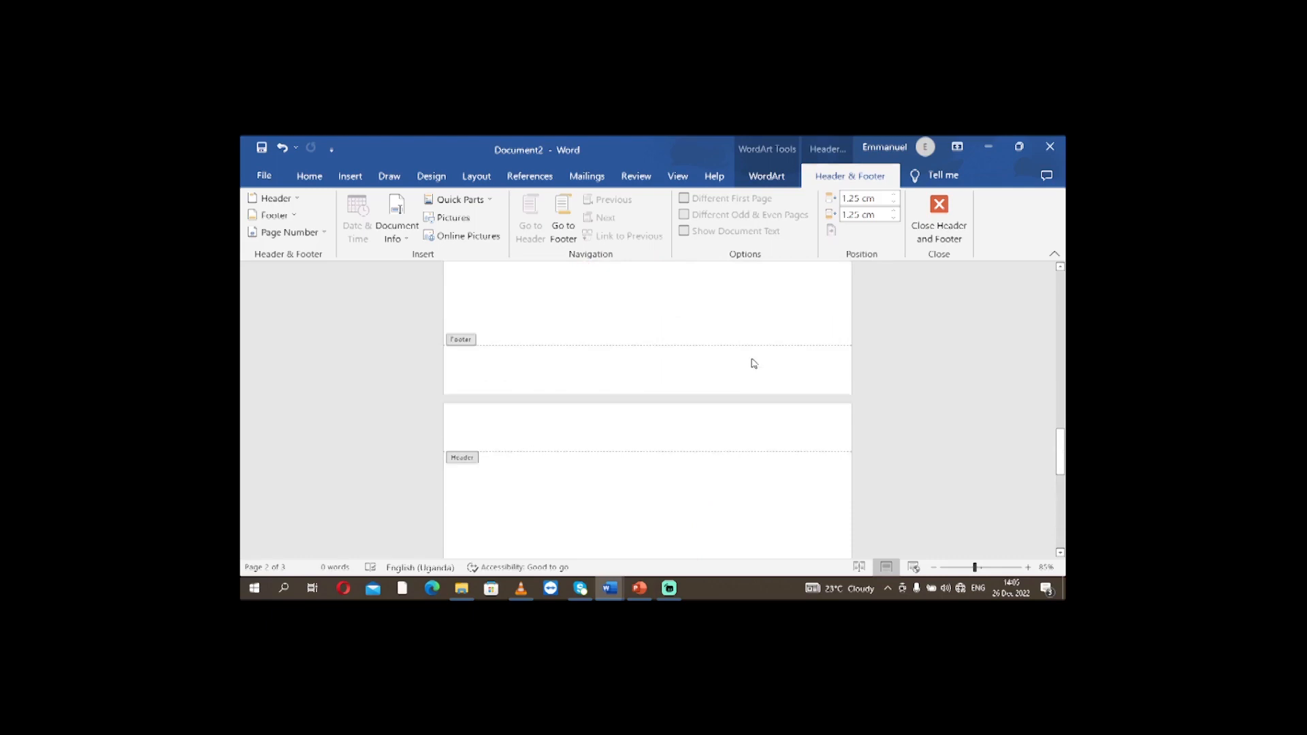
{"action": "scroll", "coordinate": [753, 355], "scroll_direction": "up", "scroll_amount": 8}
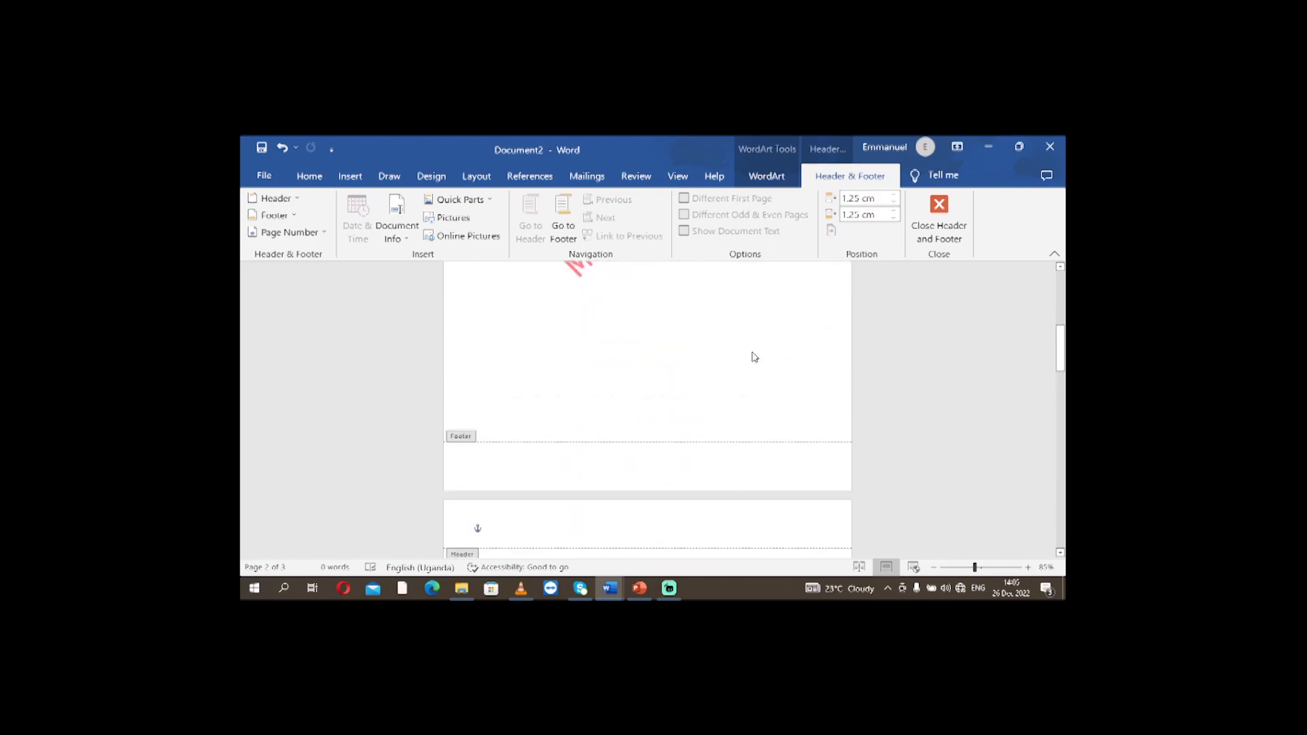
{"action": "scroll", "coordinate": [848, 268], "scroll_direction": "up", "scroll_amount": 5}
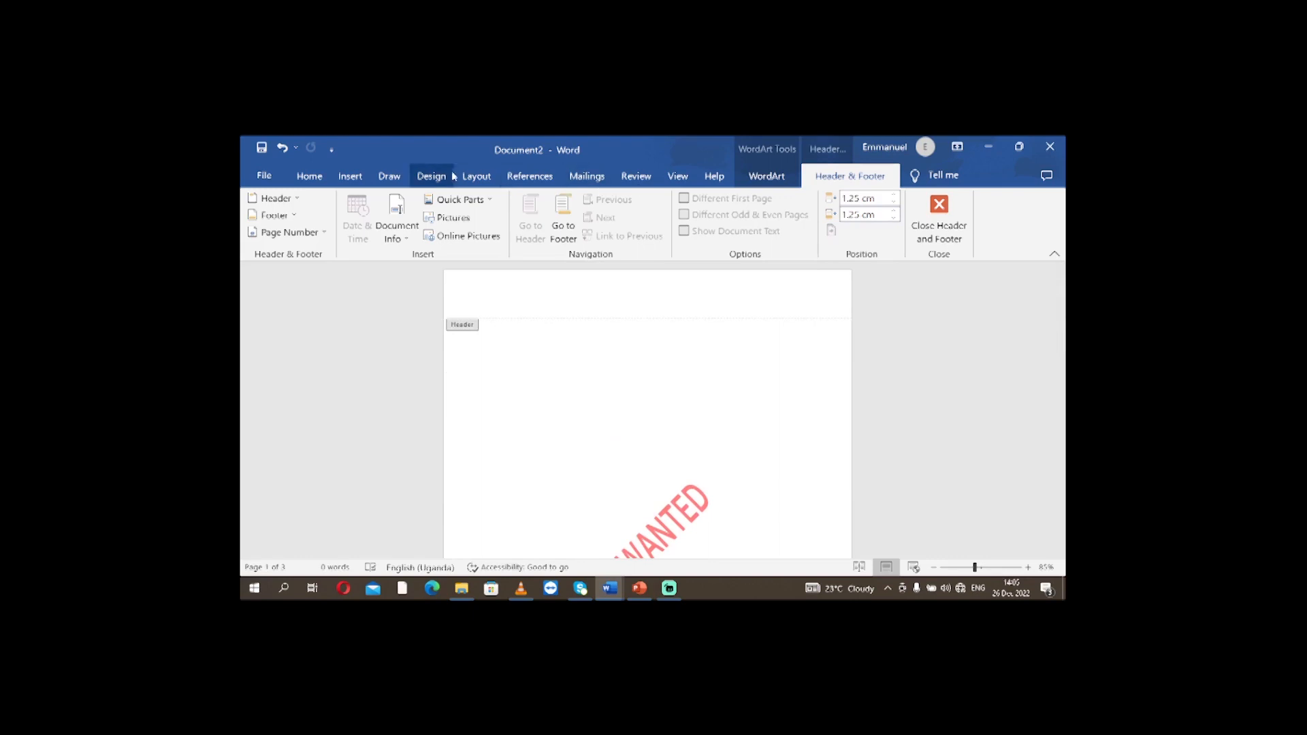
Save the selected watermark to the Watermark gallery under the name MOST WANTED.
{"action": "left_click", "coordinate": [431, 176]}
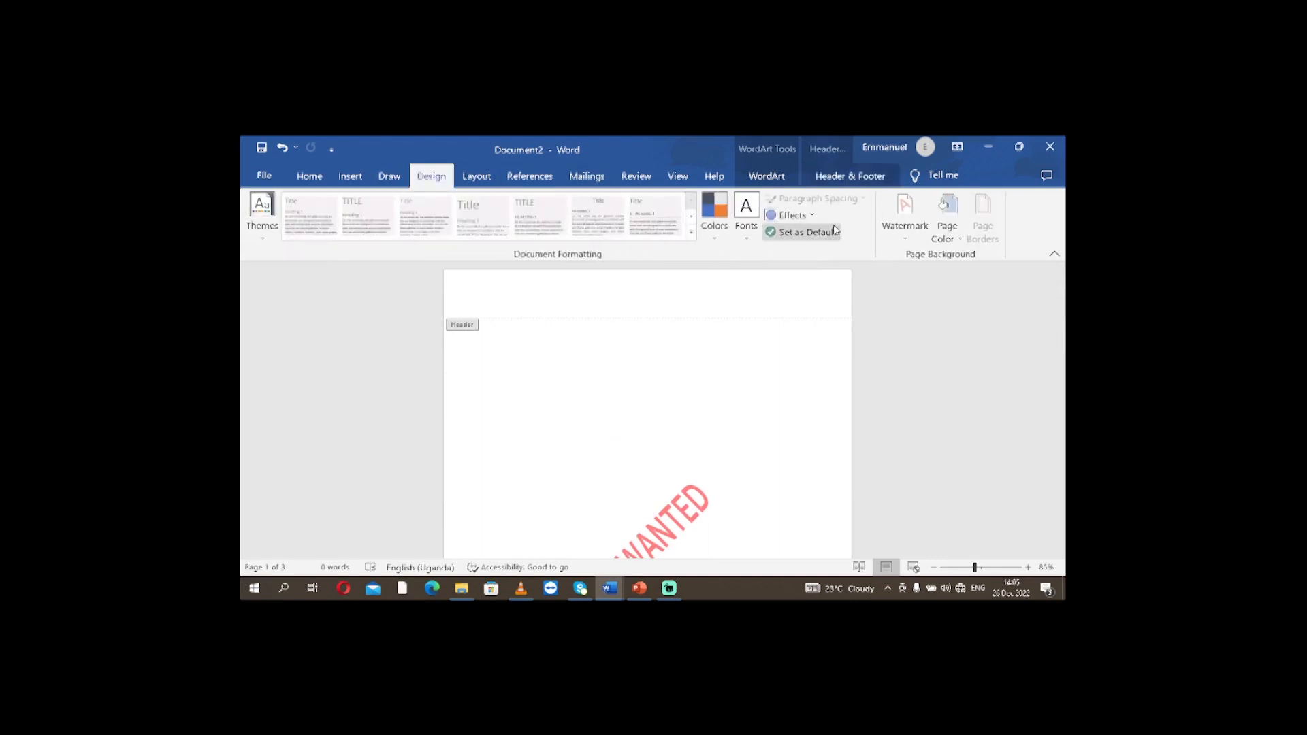
{"action": "left_click", "coordinate": [906, 228]}
{"action": "scroll", "coordinate": [912, 343], "scroll_direction": "down", "scroll_amount": 5}
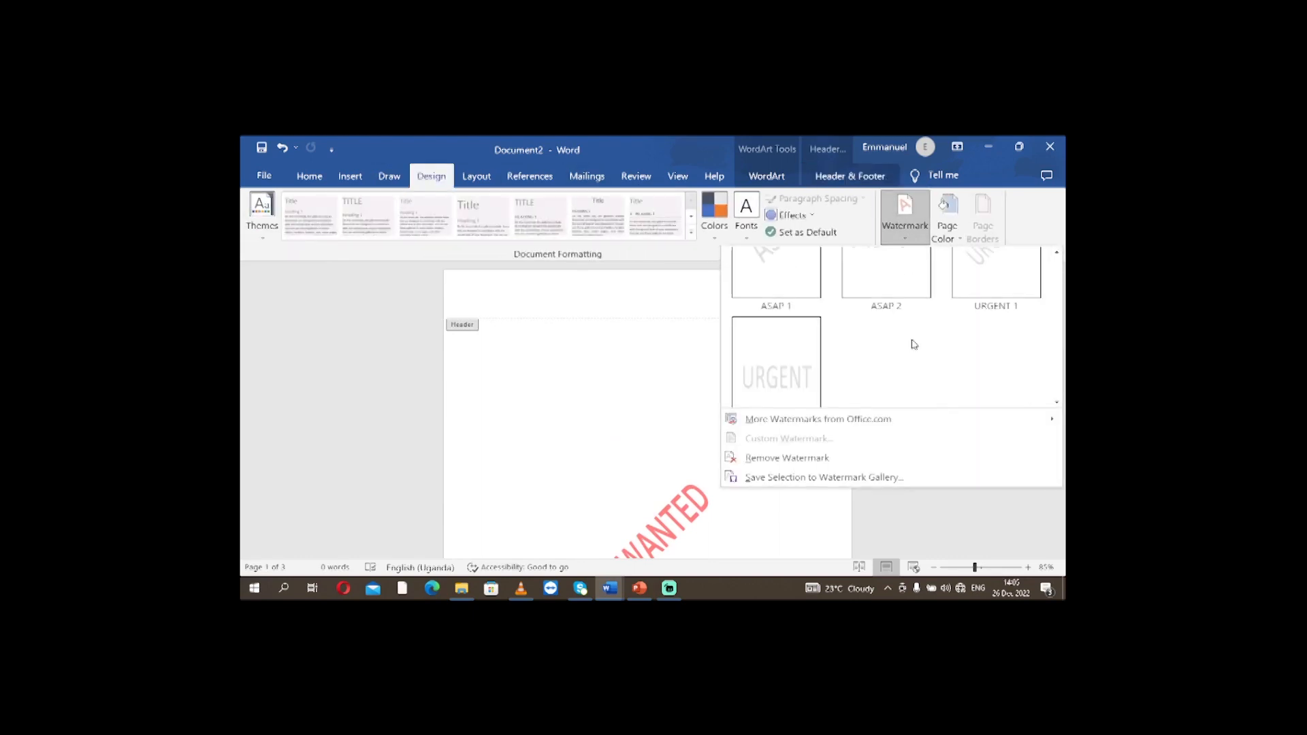
{"action": "scroll", "coordinate": [904, 345], "scroll_direction": "down", "scroll_amount": 1}
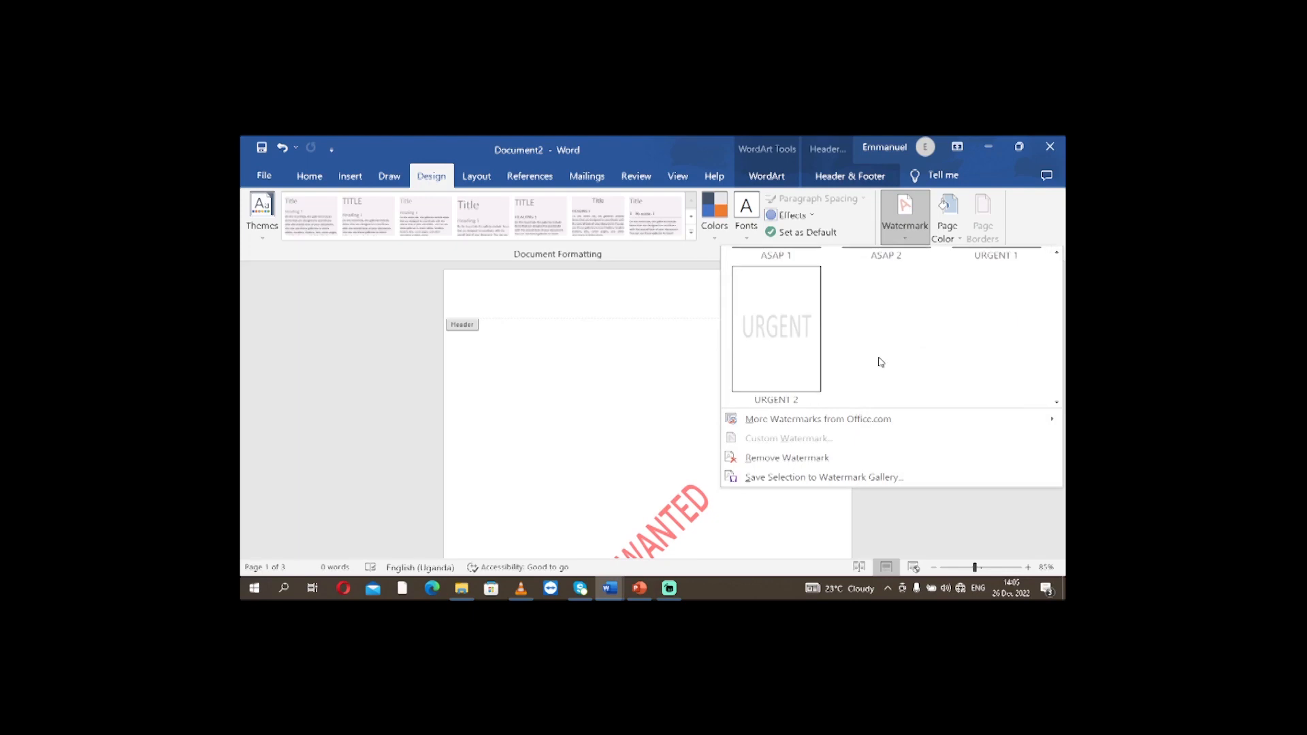
{"action": "left_click", "coordinate": [802, 480]}
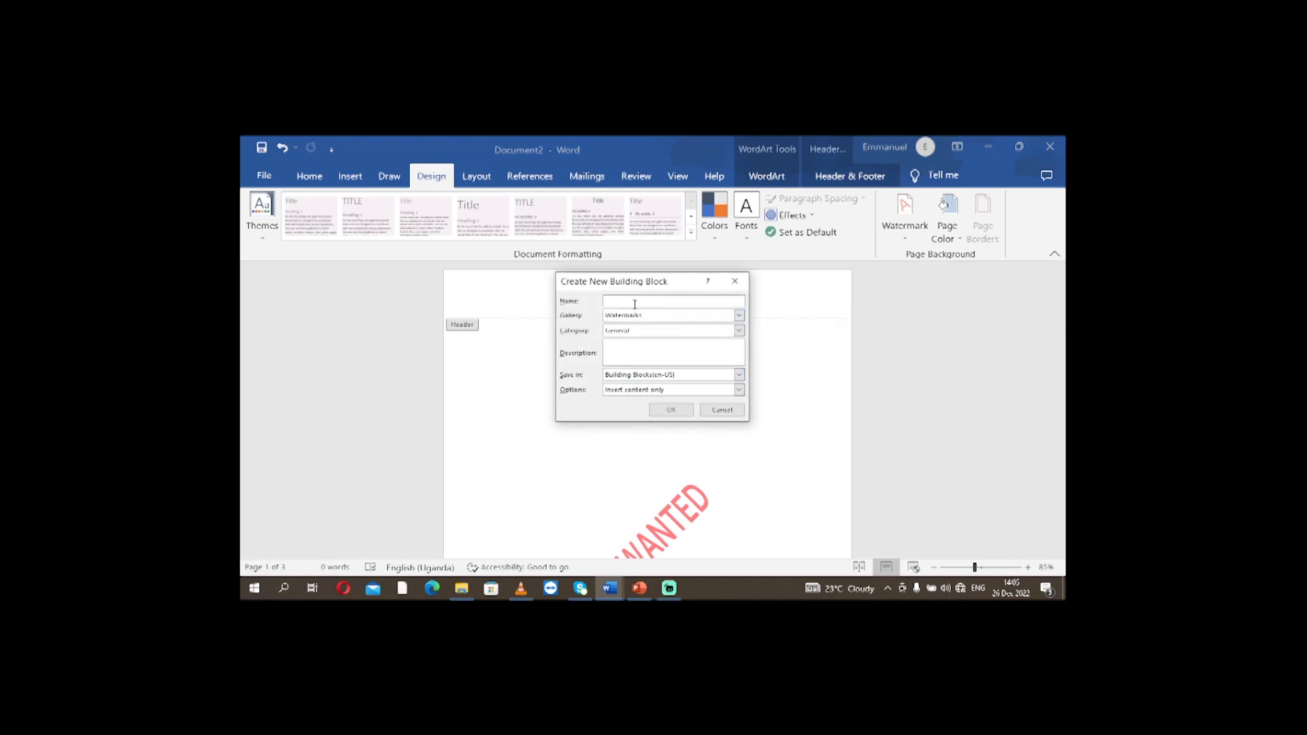
{"action": "type", "text": "MOST WANTED"}
{"action": "left_click", "coordinate": [671, 409]}
Remove the MOST WANTED watermark from the document, check all pages, and leave header editing.
{"action": "scroll", "coordinate": [844, 422], "scroll_direction": "down", "scroll_amount": 5}
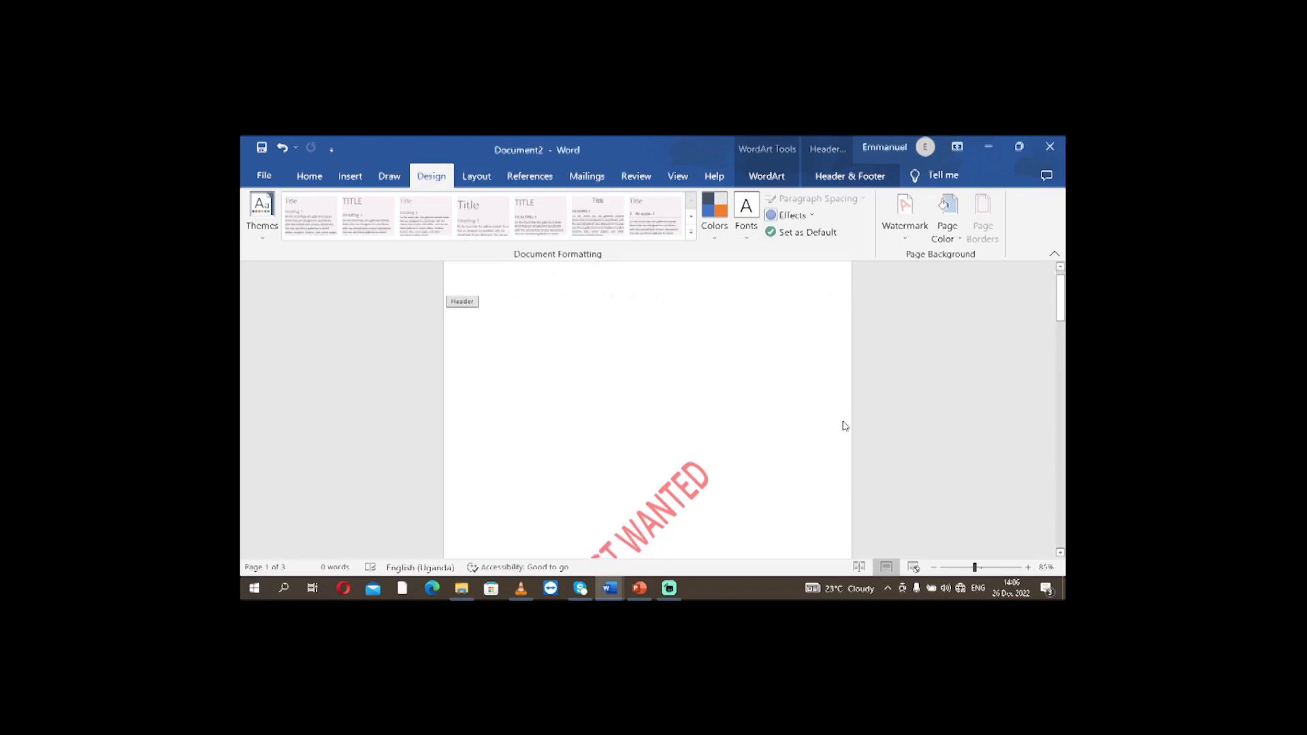
{"action": "scroll", "coordinate": [842, 408], "scroll_direction": "down", "scroll_amount": 3}
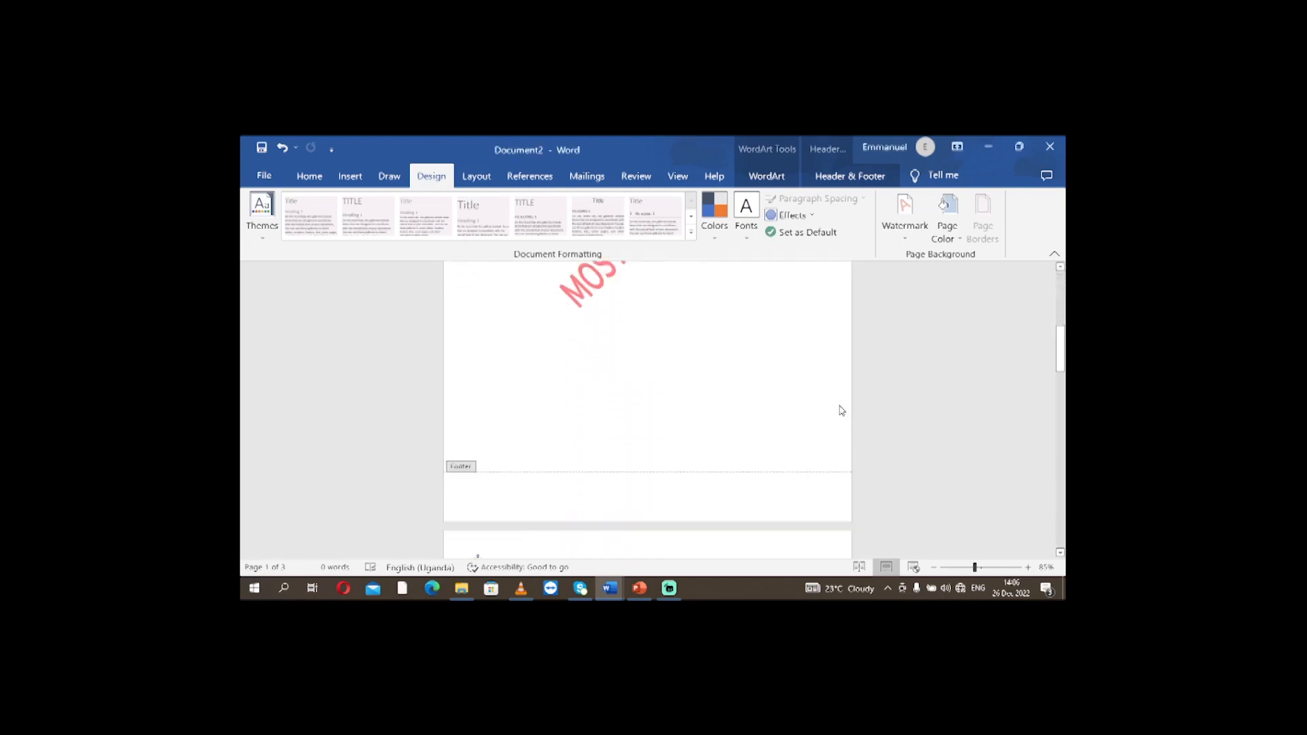
{"action": "scroll", "coordinate": [840, 382], "scroll_direction": "up", "scroll_amount": 3}
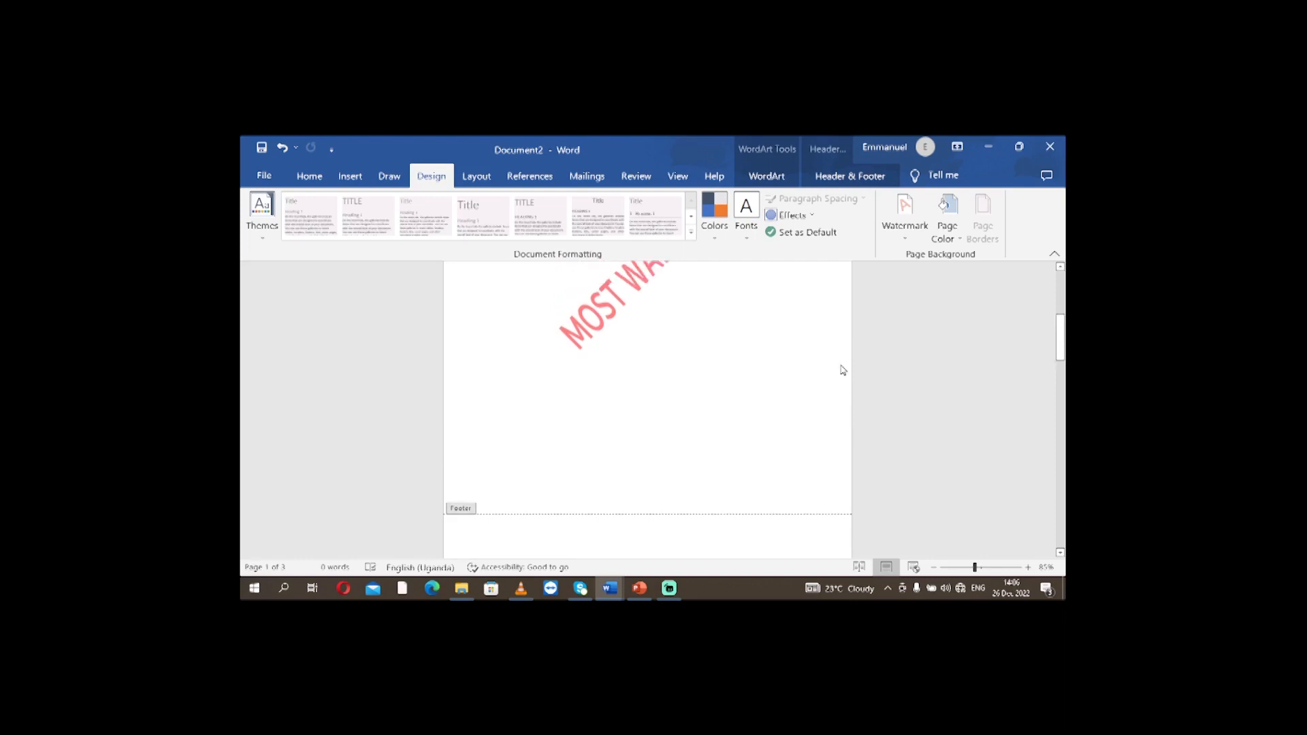
{"action": "left_click", "coordinate": [905, 216]}
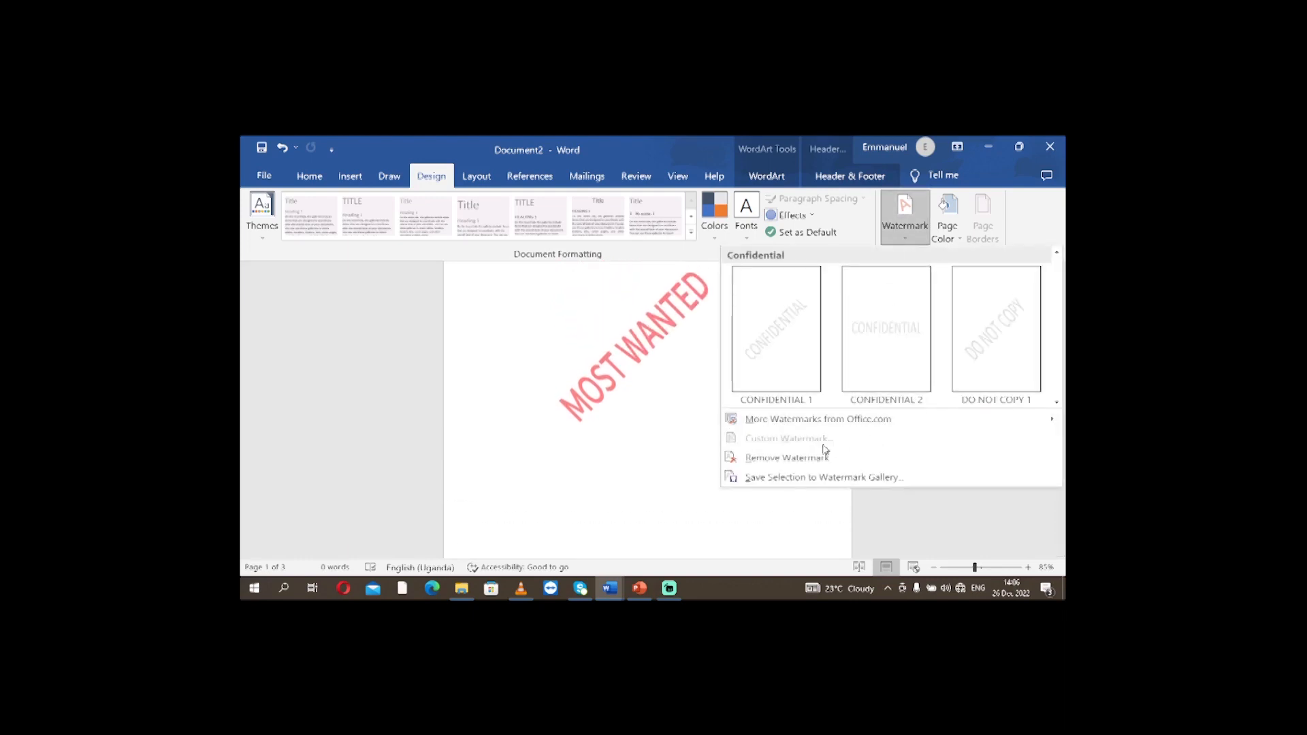
{"action": "left_click", "coordinate": [790, 466]}
{"action": "scroll", "coordinate": [803, 459], "scroll_direction": "down", "scroll_amount": 5}
{"action": "scroll", "coordinate": [766, 470], "scroll_direction": "down", "scroll_amount": 10}
{"action": "scroll", "coordinate": [765, 463], "scroll_direction": "down", "scroll_amount": 10}
{"action": "scroll", "coordinate": [653, 376], "scroll_direction": "up", "scroll_amount": 10}
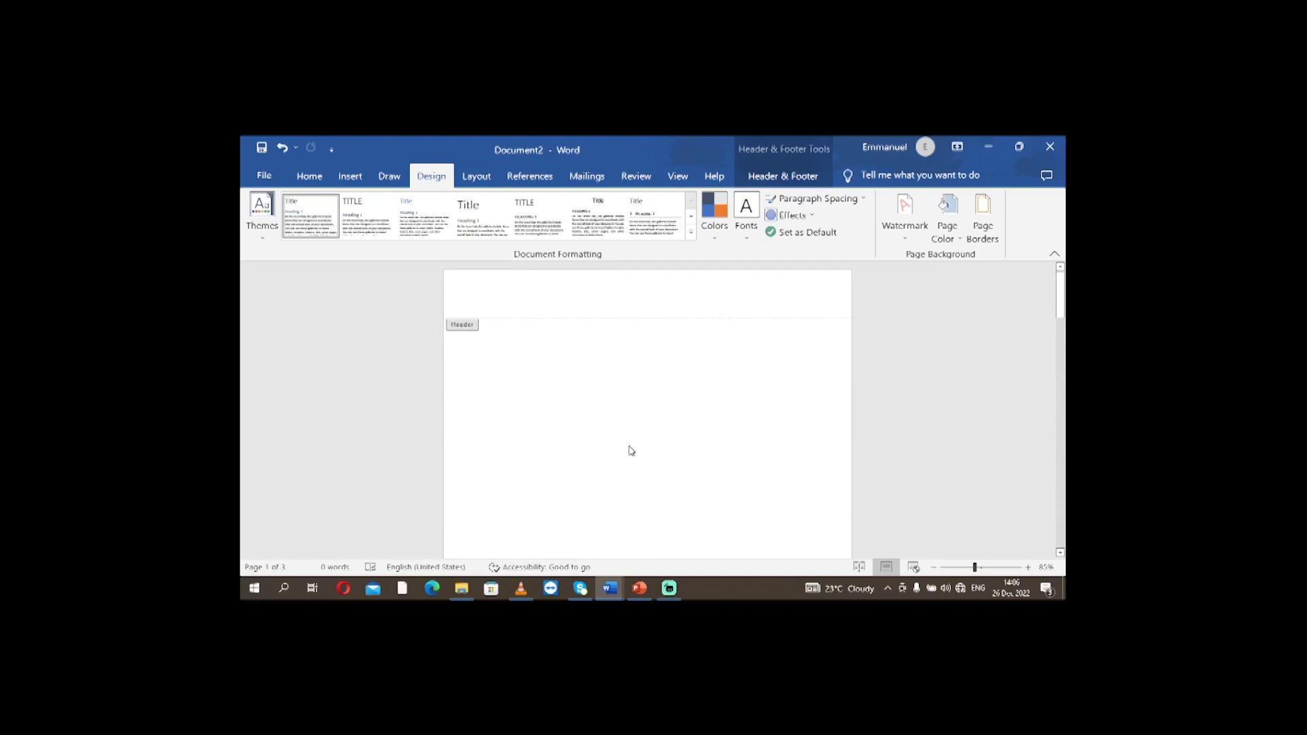
{"action": "double_click", "coordinate": [592, 380]}
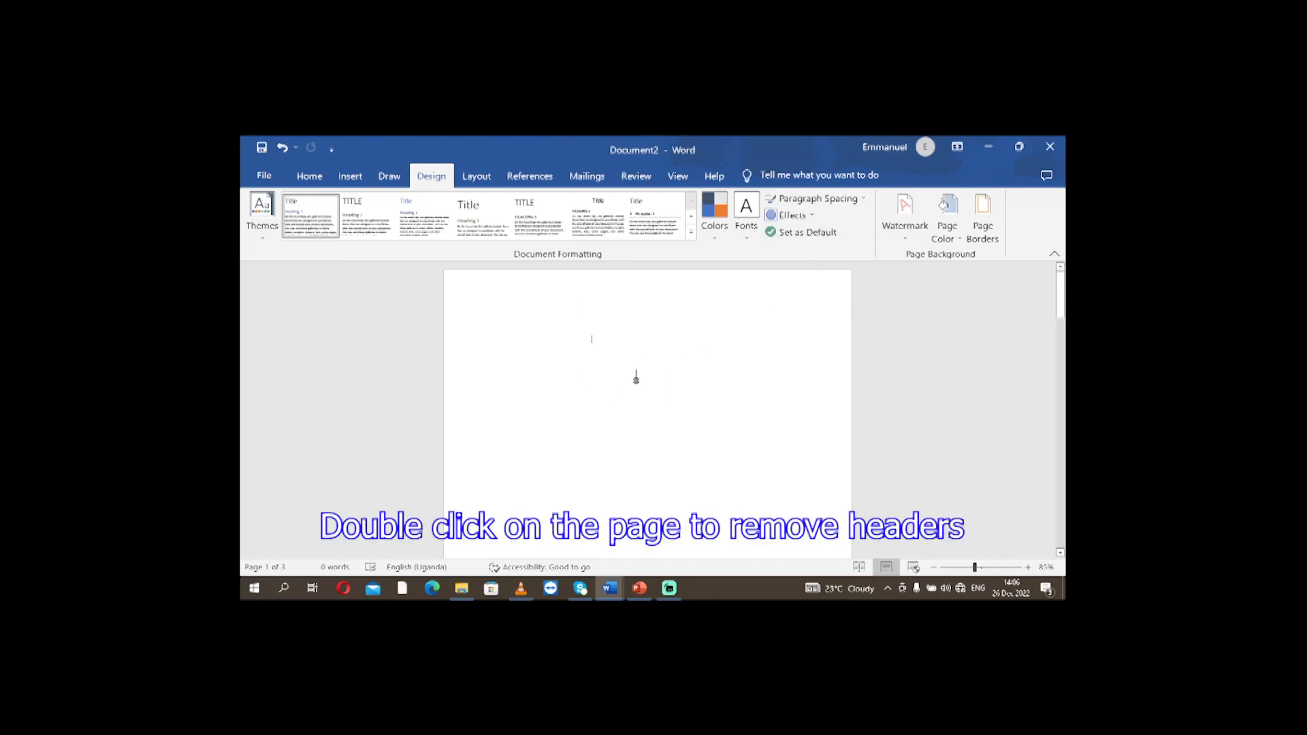
Insert the saved MOST WANTED watermark from the General section of the Watermark gallery at the current document position on the first page.
{"action": "left_click", "coordinate": [907, 240]}
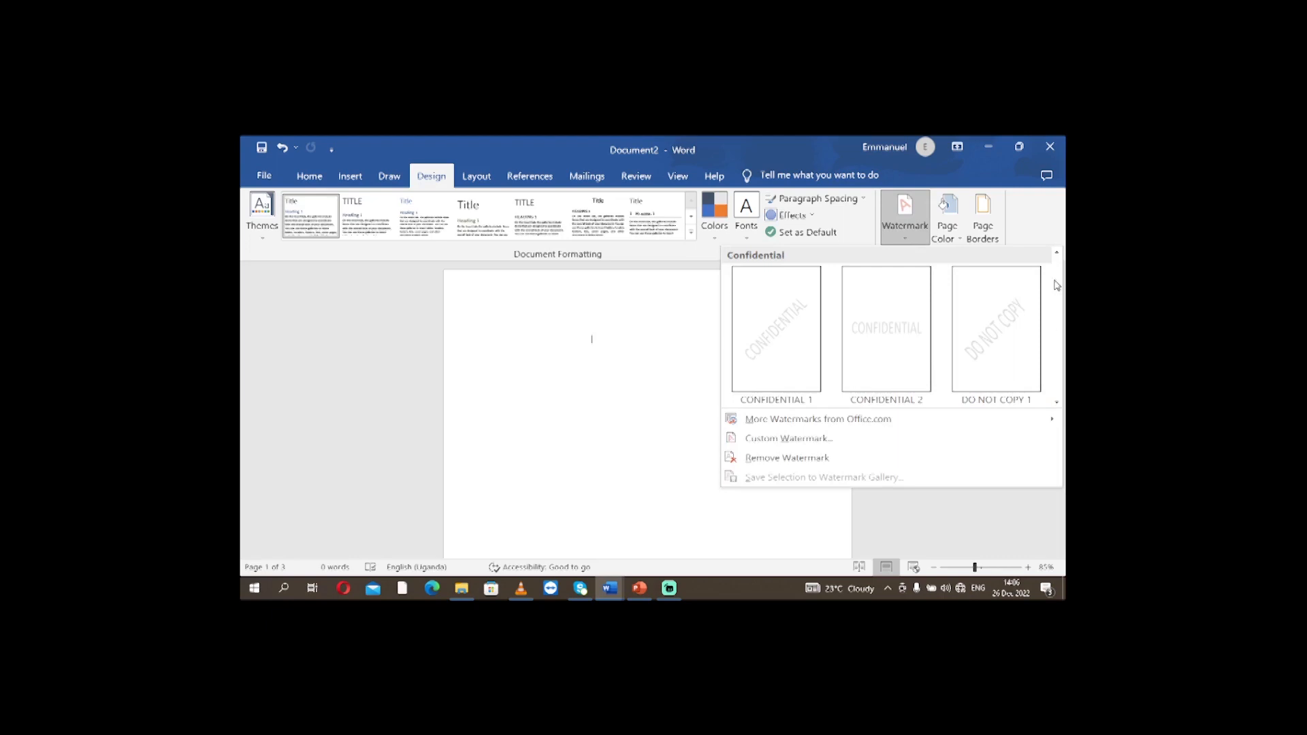
{"action": "scroll", "coordinate": [1056, 405], "scroll_direction": "down", "scroll_amount": 1}
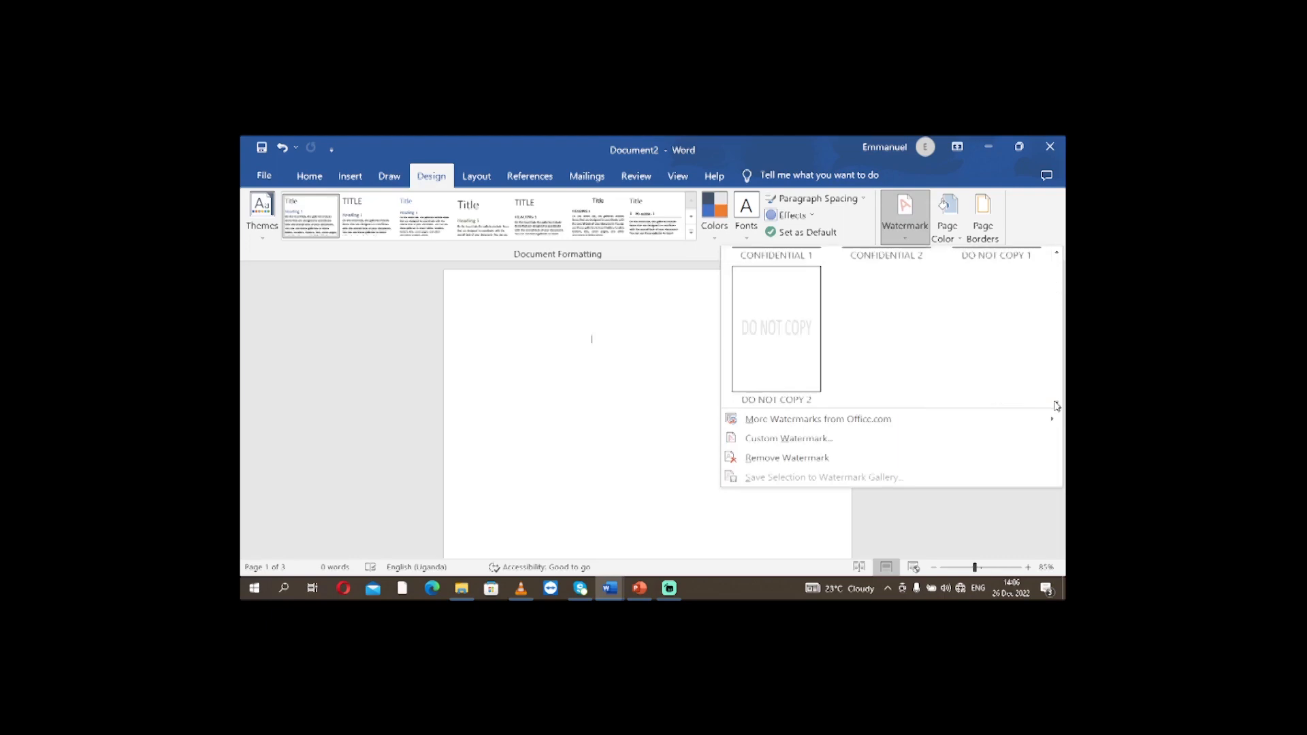
{"action": "scroll", "coordinate": [1056, 406], "scroll_direction": "down", "scroll_amount": 1}
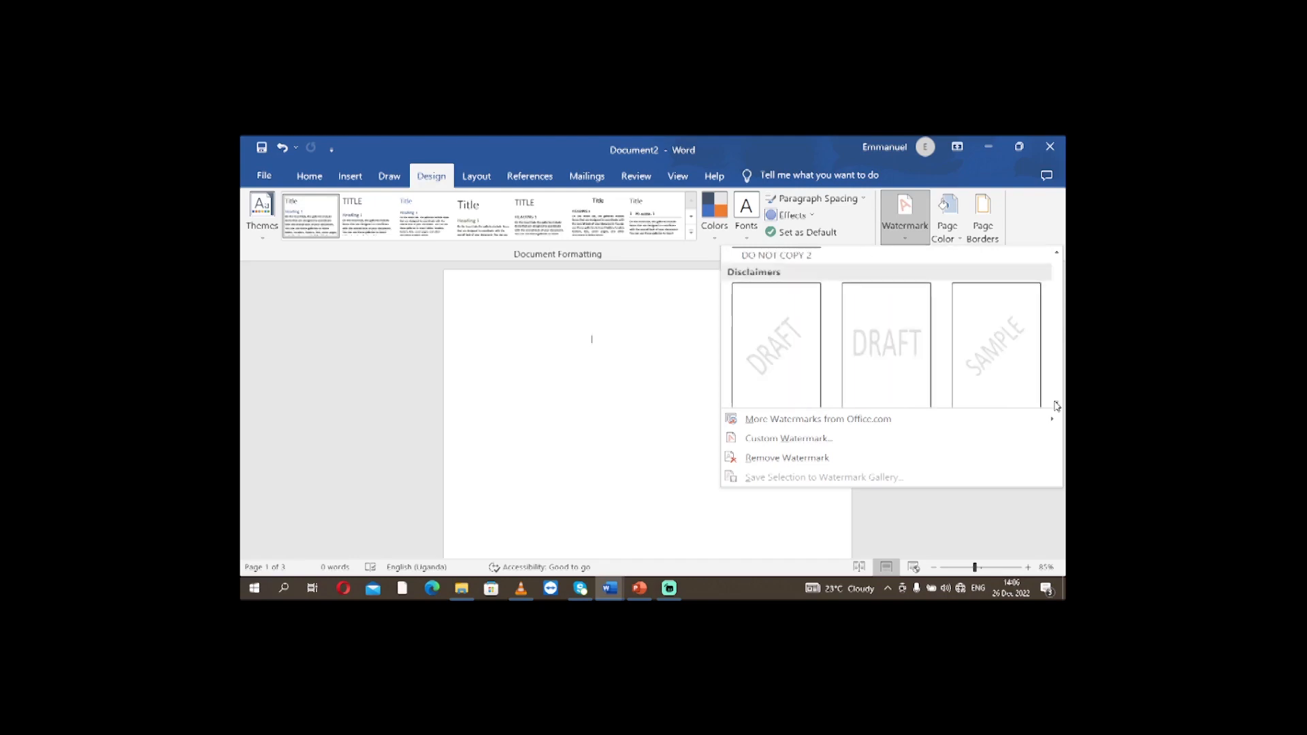
{"action": "scroll", "coordinate": [1056, 406], "scroll_direction": "down", "scroll_amount": 2}
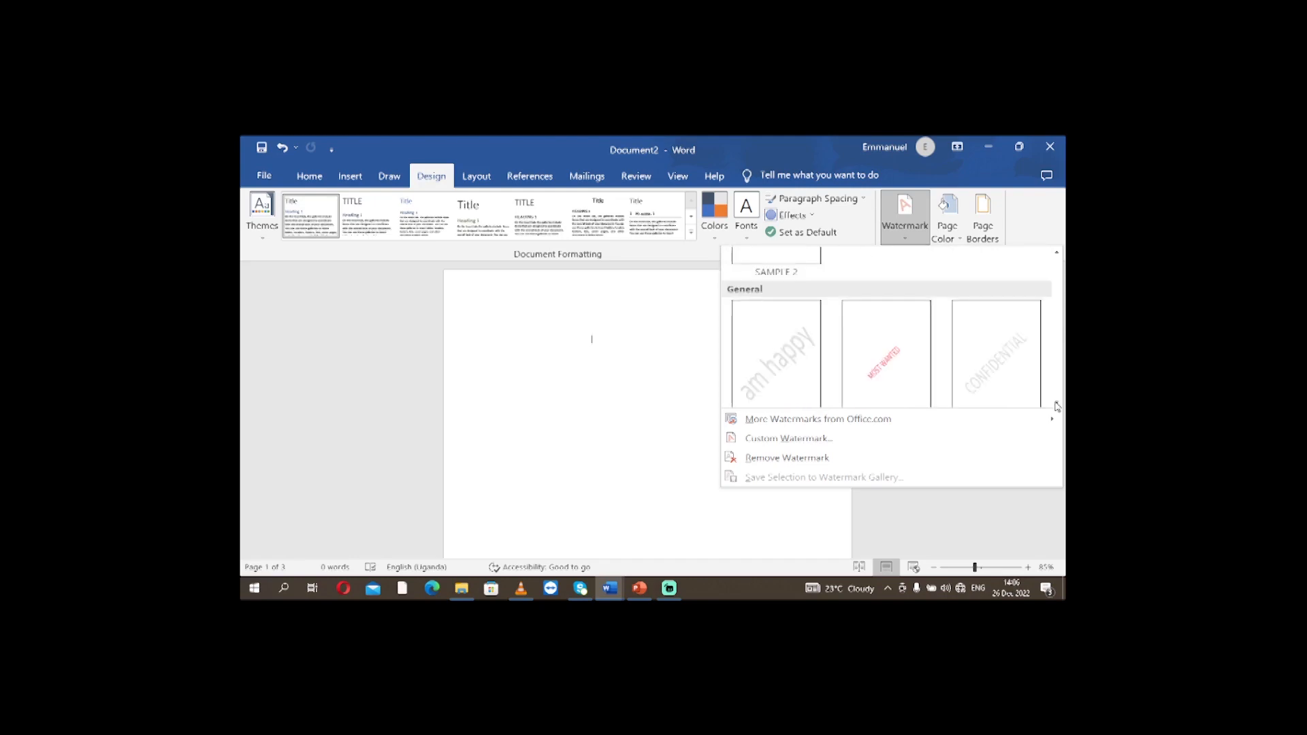
{"action": "right_click", "coordinate": [878, 344]}
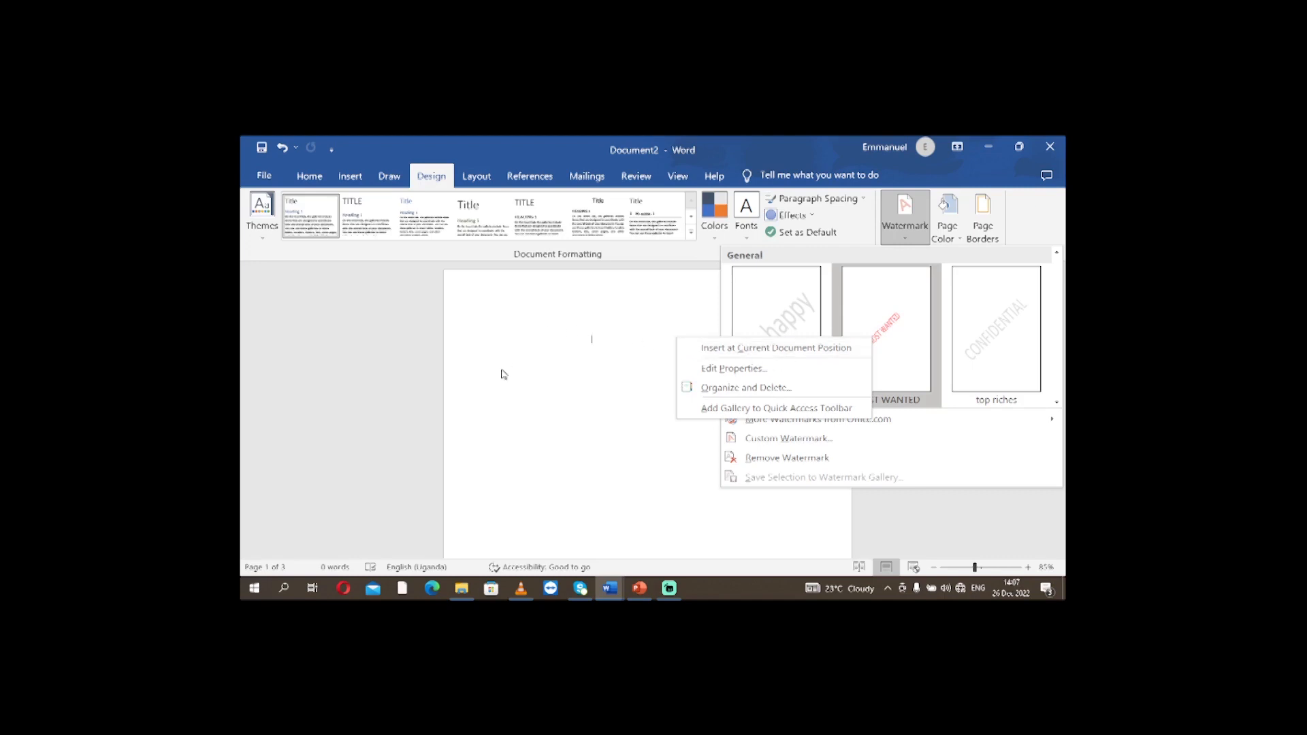
{"action": "left_click", "coordinate": [771, 350]}
Examine all pages of the document to check on which of them the inserted MOST WANTED watermark appears.
{"action": "scroll", "coordinate": [773, 386], "scroll_direction": "down", "scroll_amount": 10}
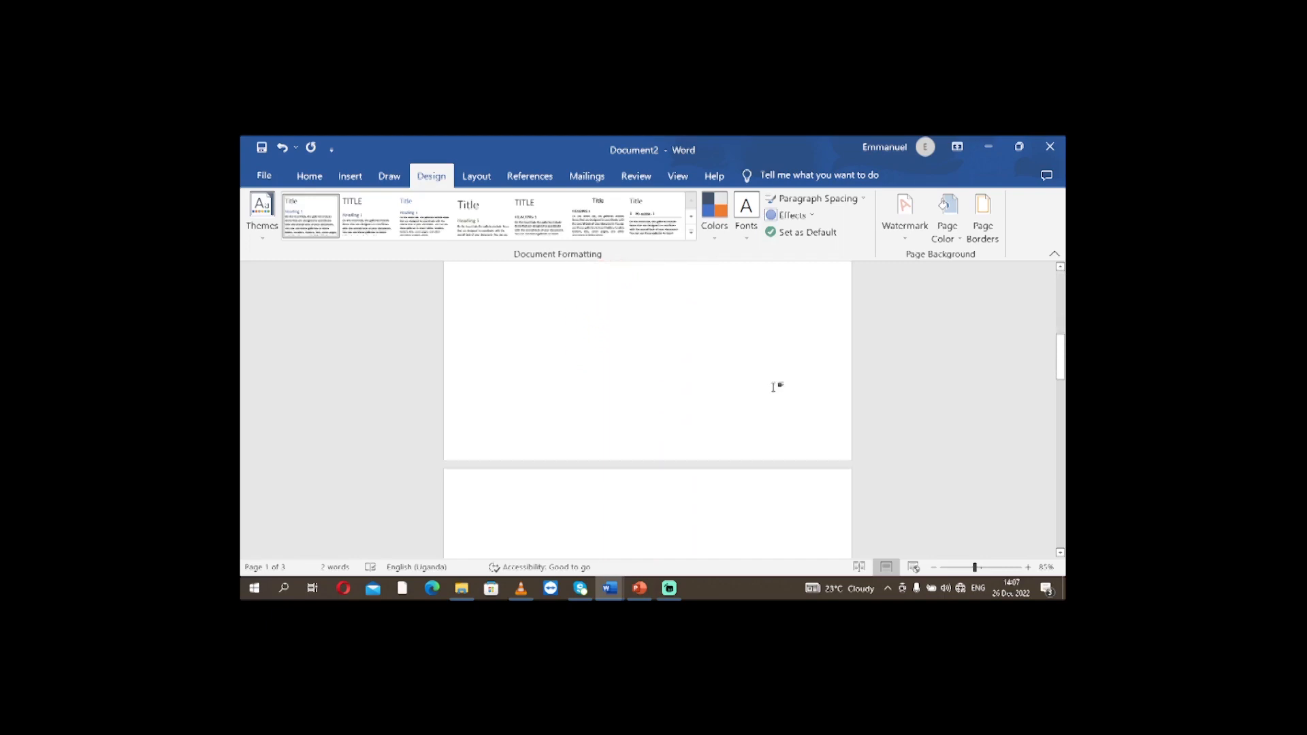
{"action": "scroll", "coordinate": [775, 390], "scroll_direction": "down", "scroll_amount": 5}
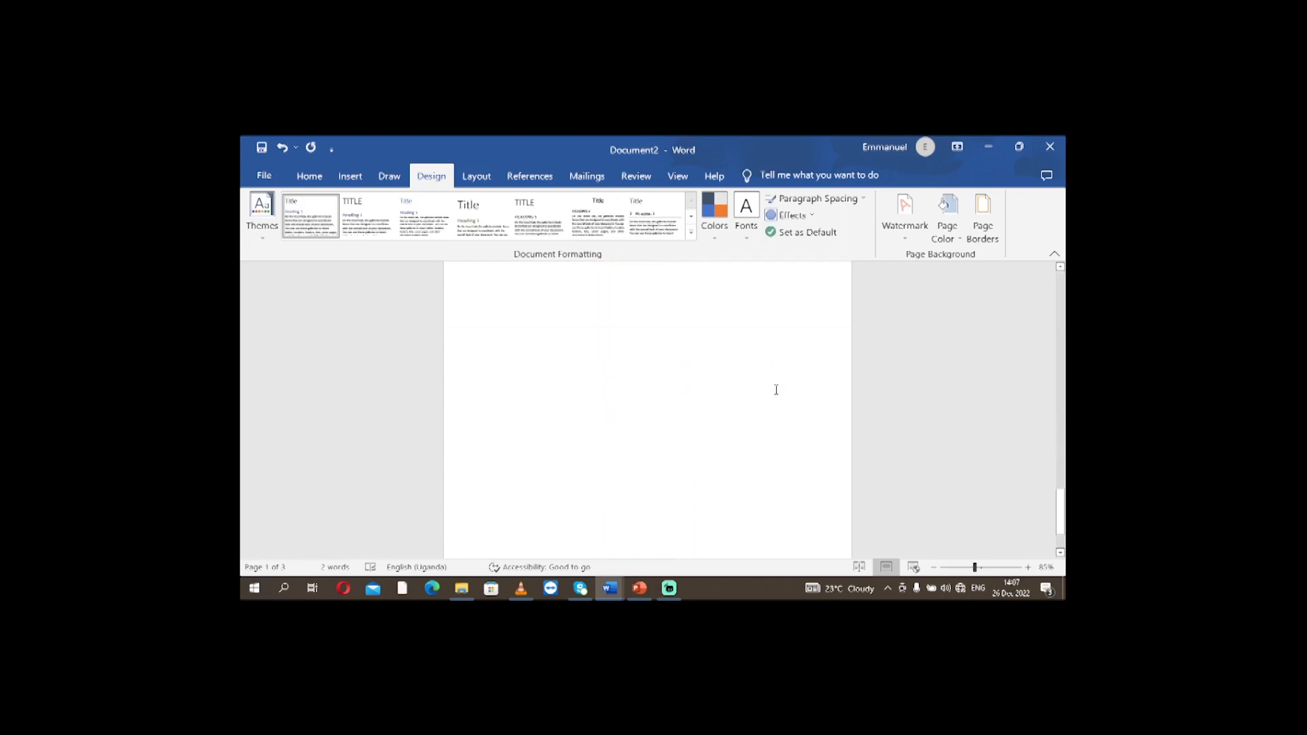
{"action": "scroll", "coordinate": [776, 385], "scroll_direction": "up", "scroll_amount": 1}
{"action": "scroll", "coordinate": [776, 385], "scroll_direction": "up", "scroll_amount": 10}
{"action": "scroll", "coordinate": [774, 385], "scroll_direction": "up", "scroll_amount": 6}
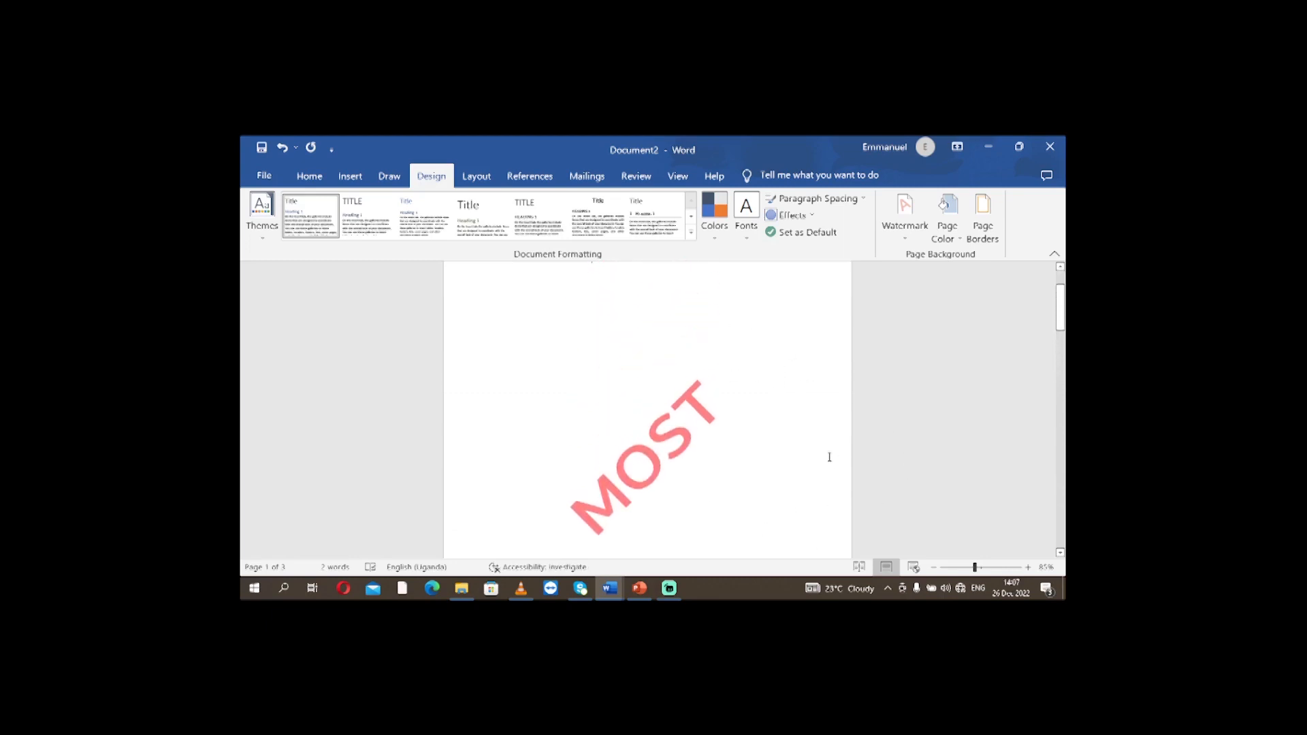
{"action": "scroll", "coordinate": [834, 462], "scroll_direction": "down", "scroll_amount": 4}
{"action": "scroll", "coordinate": [811, 452], "scroll_direction": "up", "scroll_amount": 5}
{"action": "scroll", "coordinate": [798, 443], "scroll_direction": "down", "scroll_amount": 2}
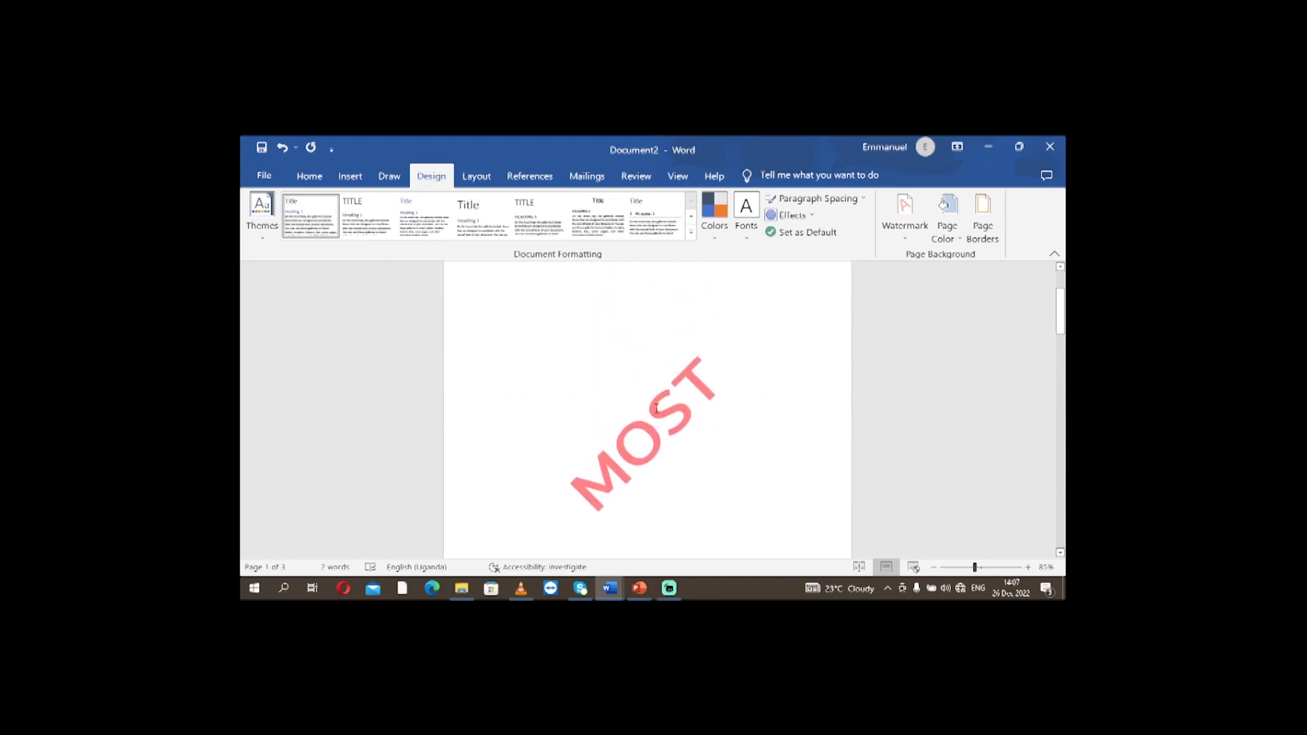
{"action": "scroll", "coordinate": [765, 460], "scroll_direction": "down", "scroll_amount": 8}
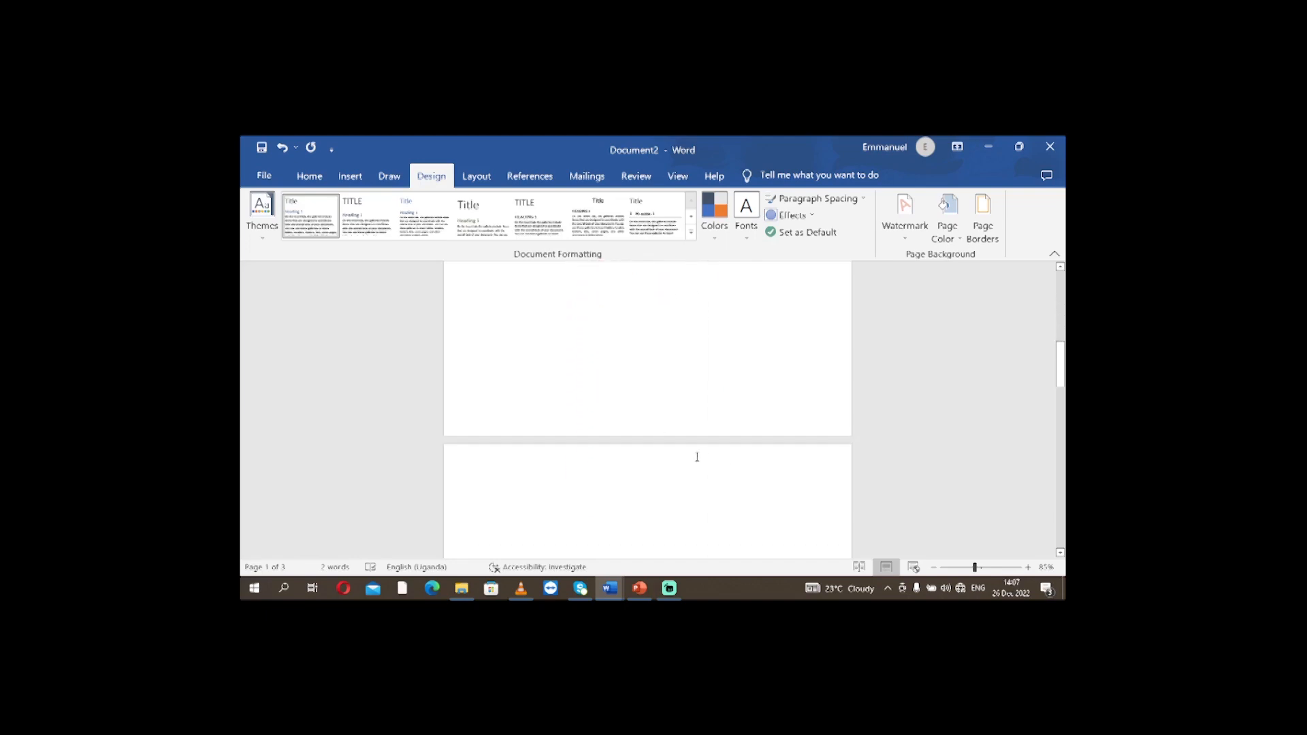
{"action": "scroll", "coordinate": [667, 452], "scroll_direction": "down", "scroll_amount": 10}
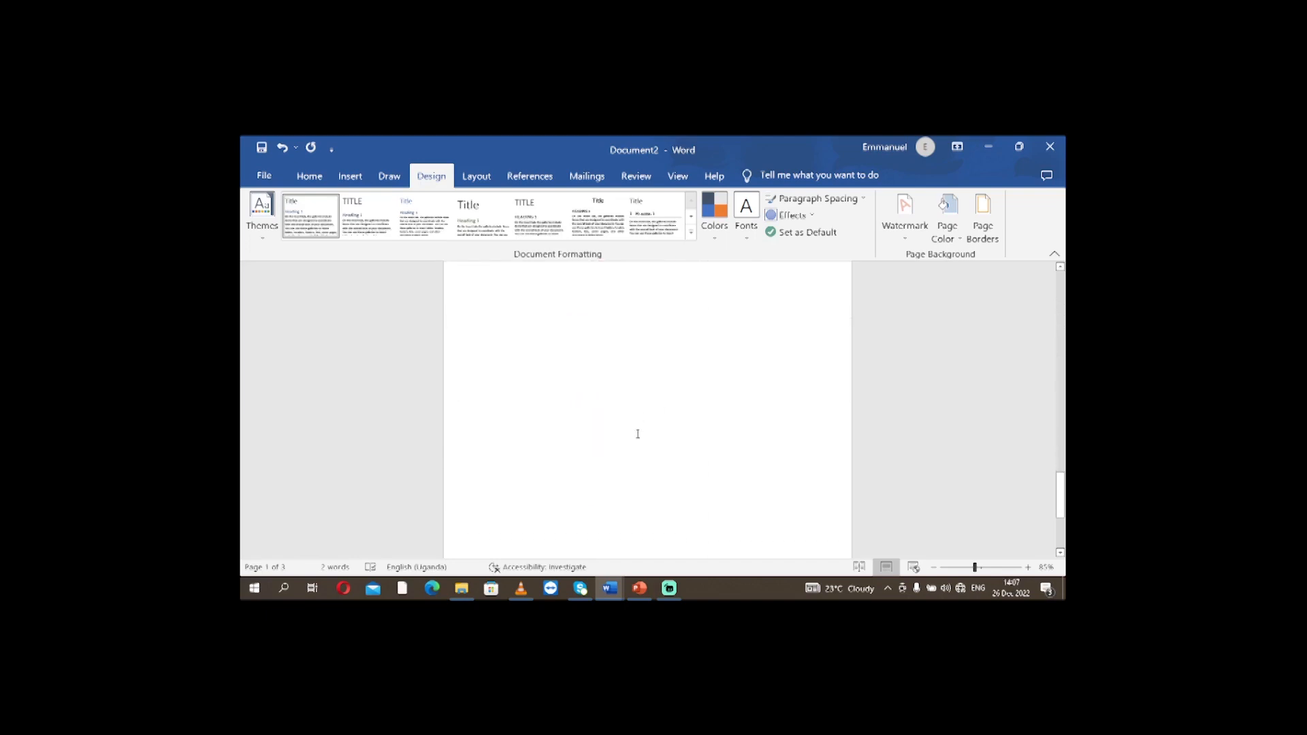
{"action": "scroll", "coordinate": [681, 435], "scroll_direction": "down", "scroll_amount": 1}
{"action": "scroll", "coordinate": [759, 407], "scroll_direction": "up", "scroll_amount": 10}
{"action": "scroll", "coordinate": [723, 424], "scroll_direction": "up", "scroll_amount": 6}
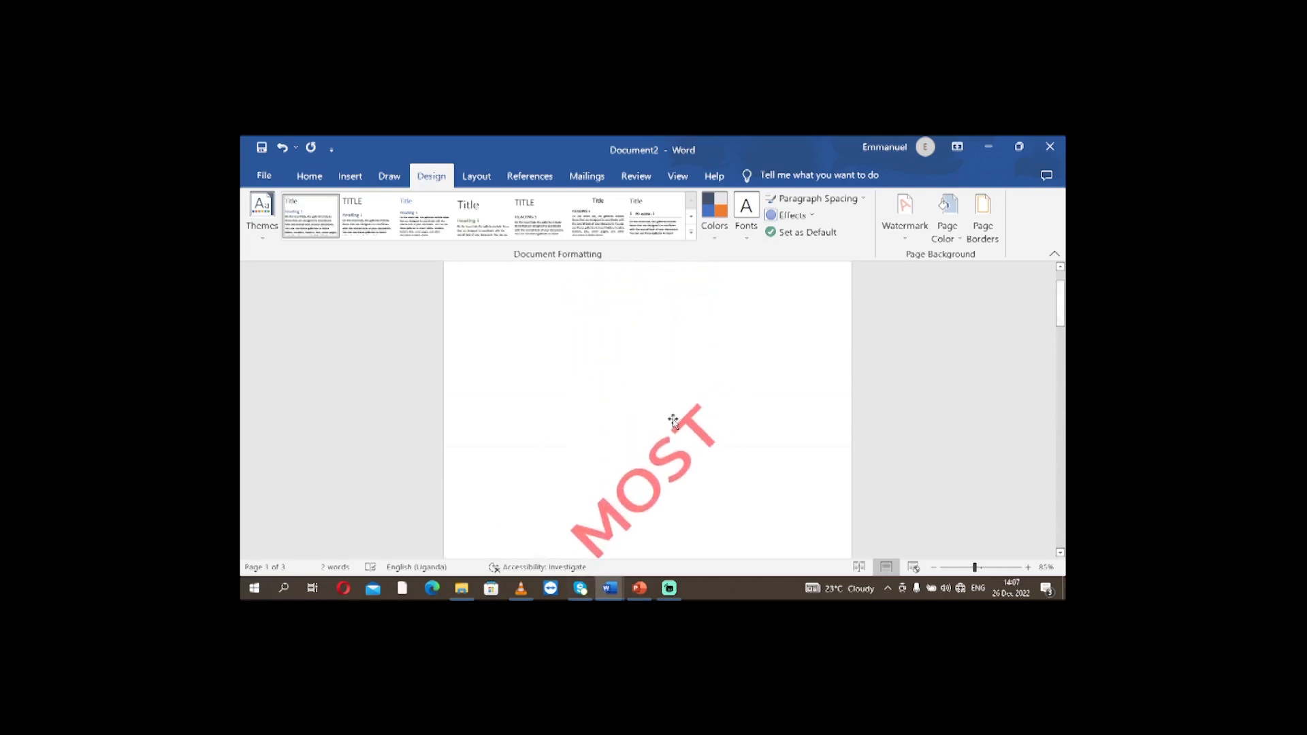
{"action": "scroll", "coordinate": [674, 425], "scroll_direction": "down", "scroll_amount": 7}
{"action": "scroll", "coordinate": [688, 477], "scroll_direction": "down", "scroll_amount": 3}
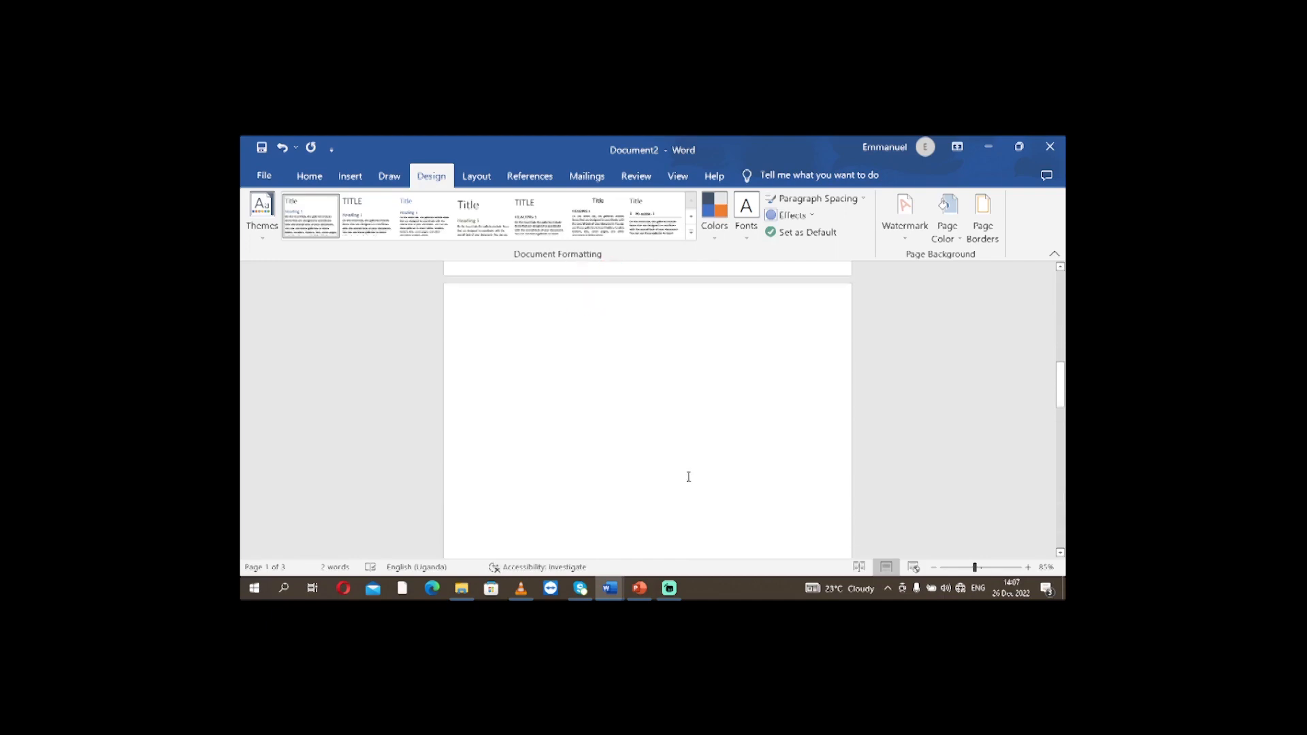
{"action": "scroll", "coordinate": [688, 476], "scroll_direction": "down", "scroll_amount": 2}
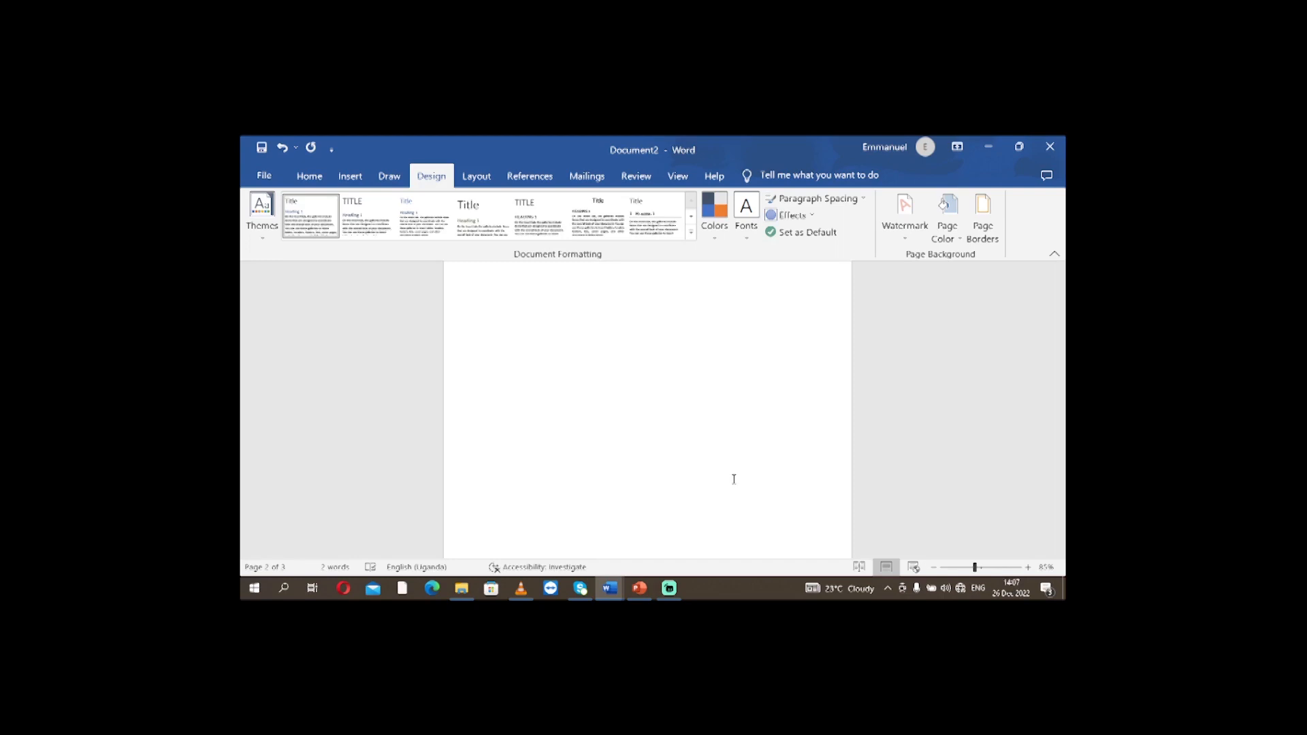
{"action": "scroll", "coordinate": [721, 479], "scroll_direction": "up", "scroll_amount": 3}
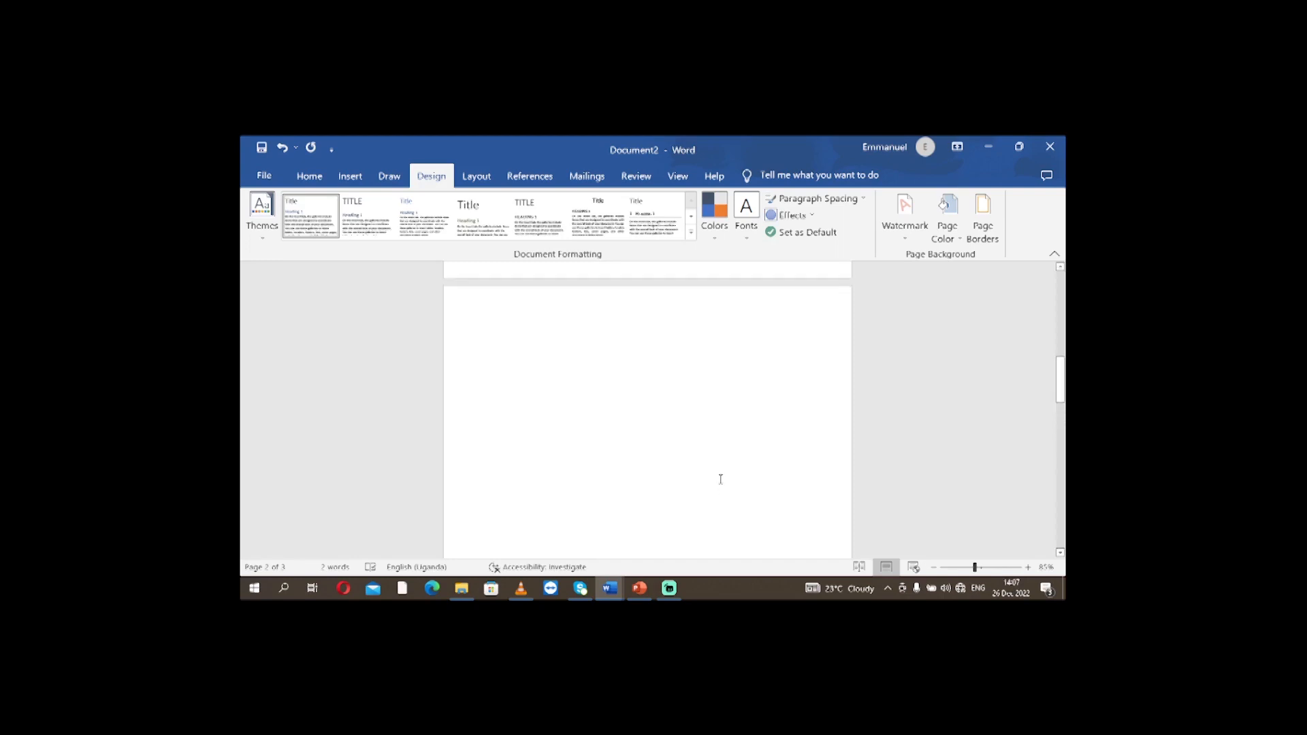
{"action": "scroll", "coordinate": [721, 479], "scroll_direction": "up", "scroll_amount": 4}
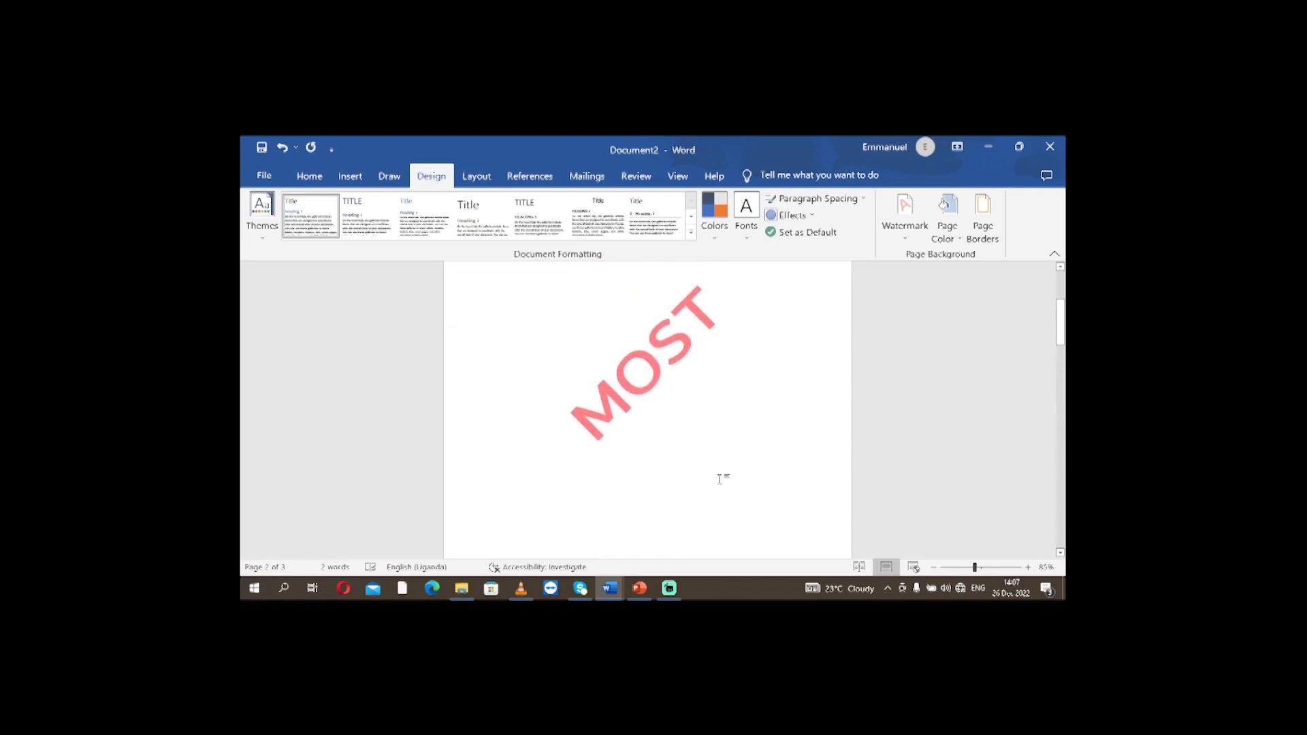